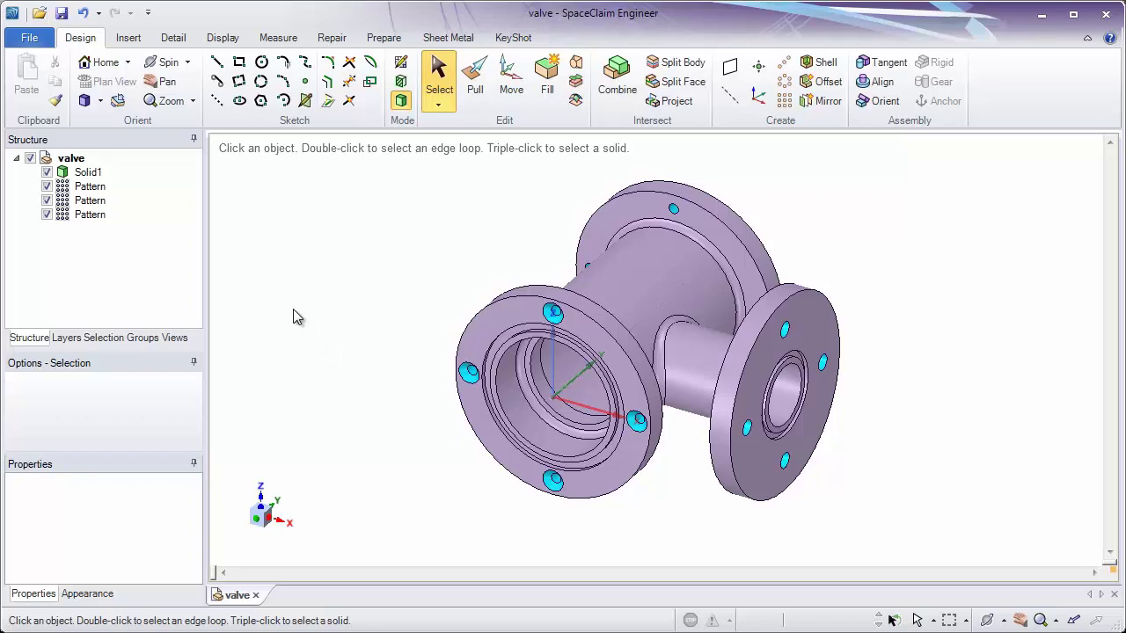
# Create a new drawing sheet of the valve from the File menu, with front, top and right views
pyautogui.click(30, 38)
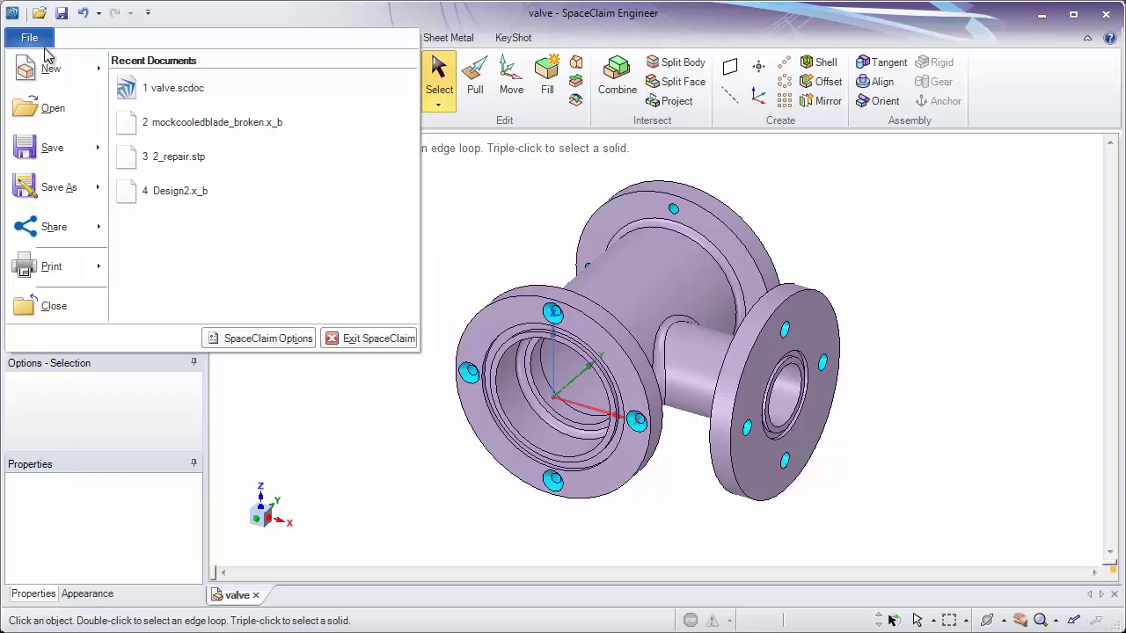
pyautogui.moveTo(88, 68)
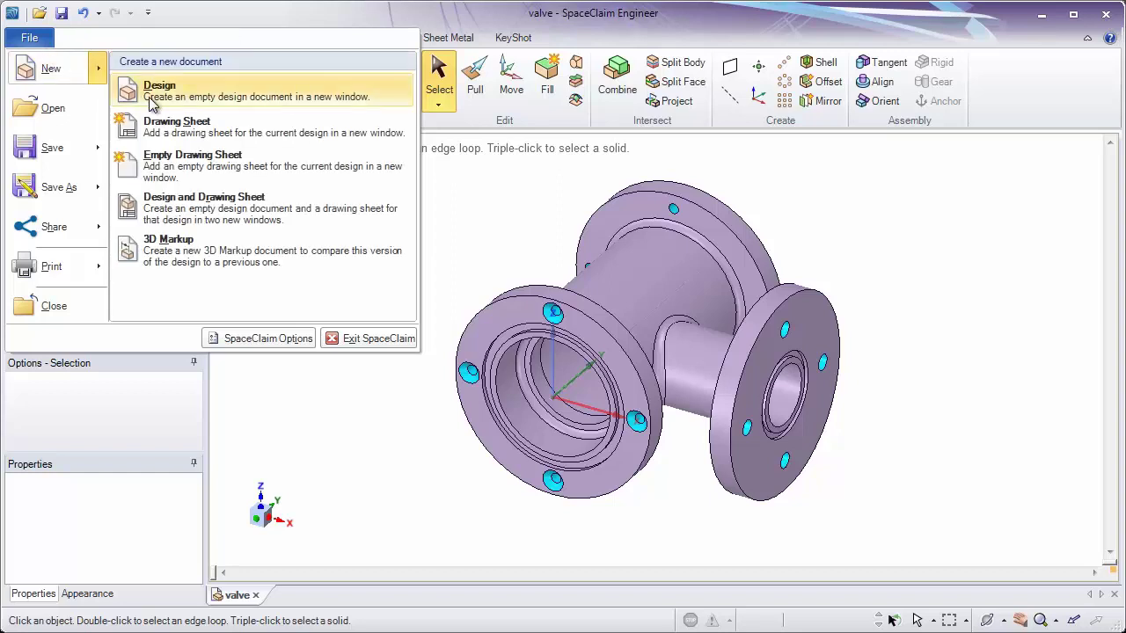
pyautogui.click(185, 125)
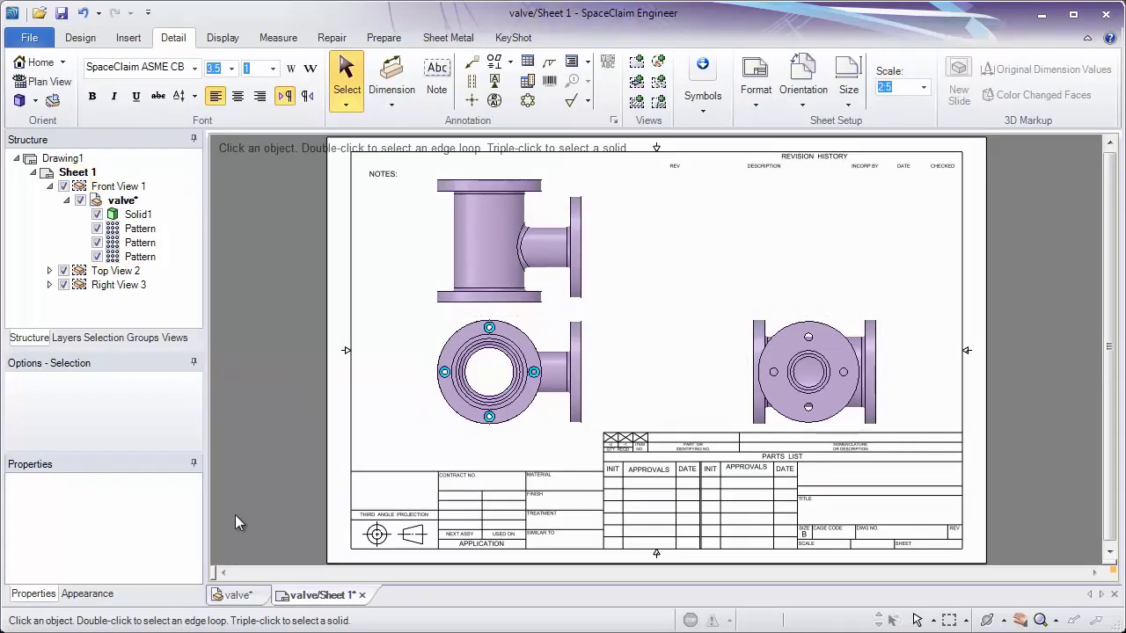
pyautogui.click(237, 596)
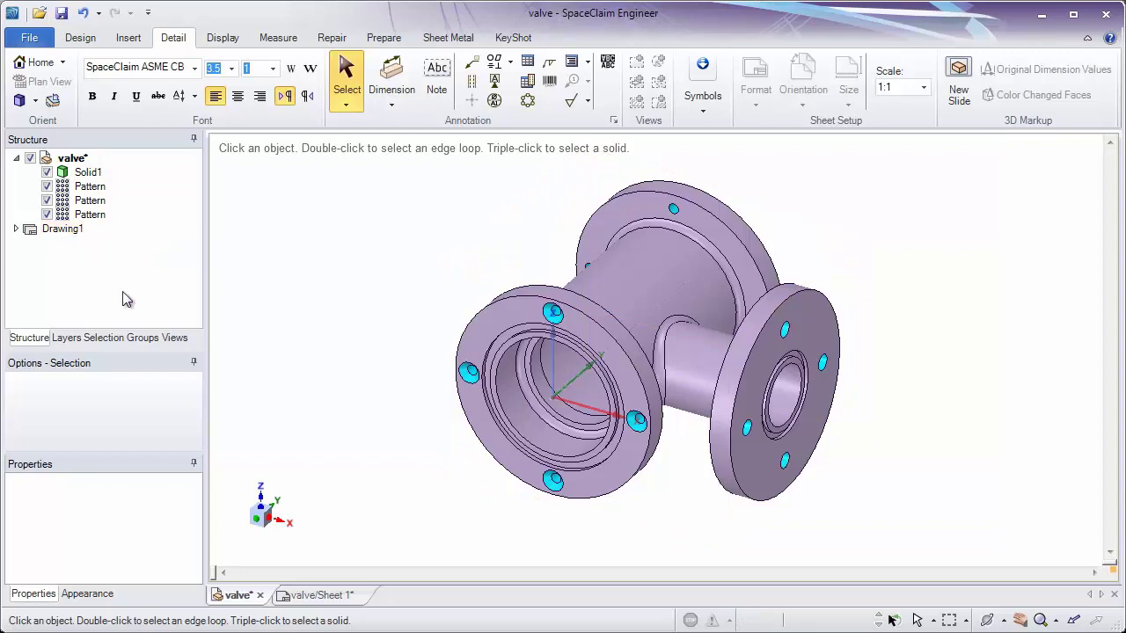
pyautogui.click(320, 596)
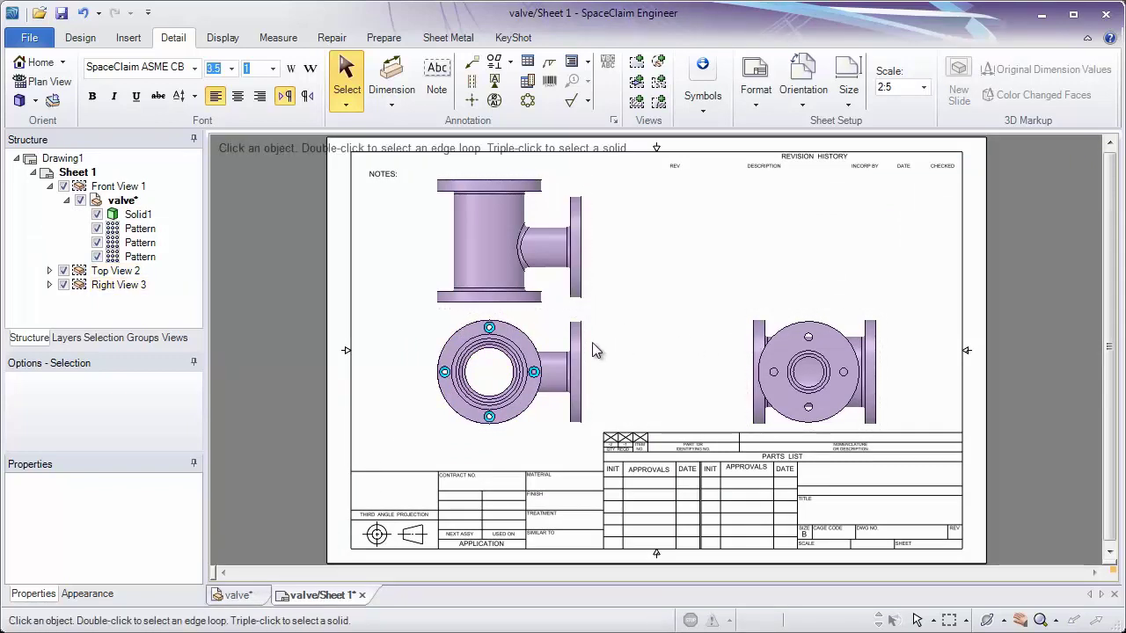
pyautogui.click(42, 44)
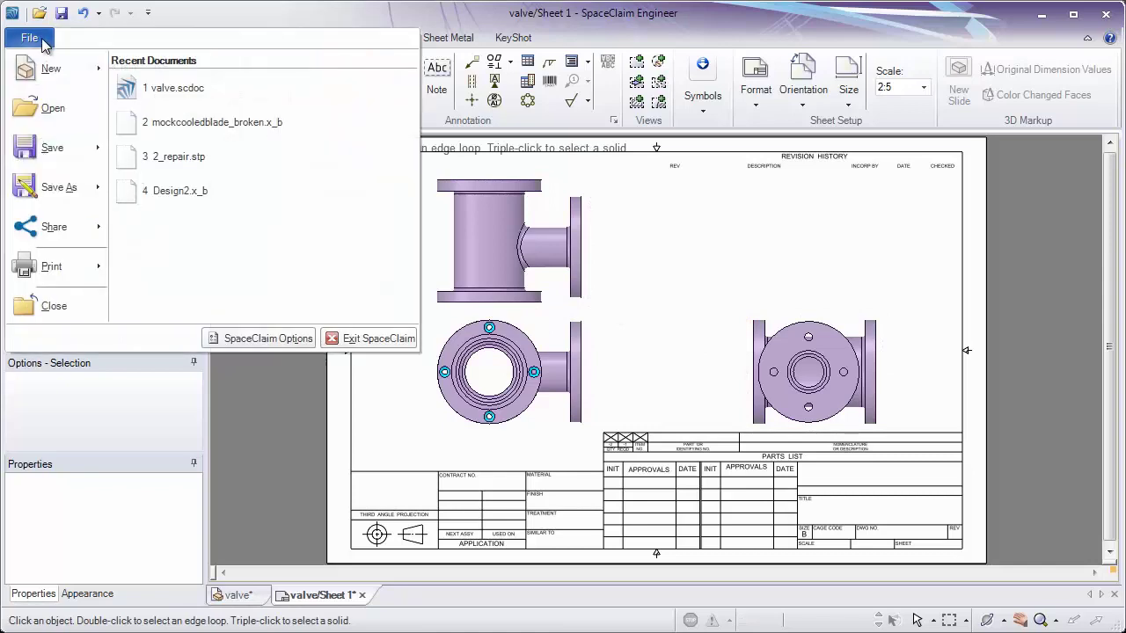
pyautogui.click(272, 338)
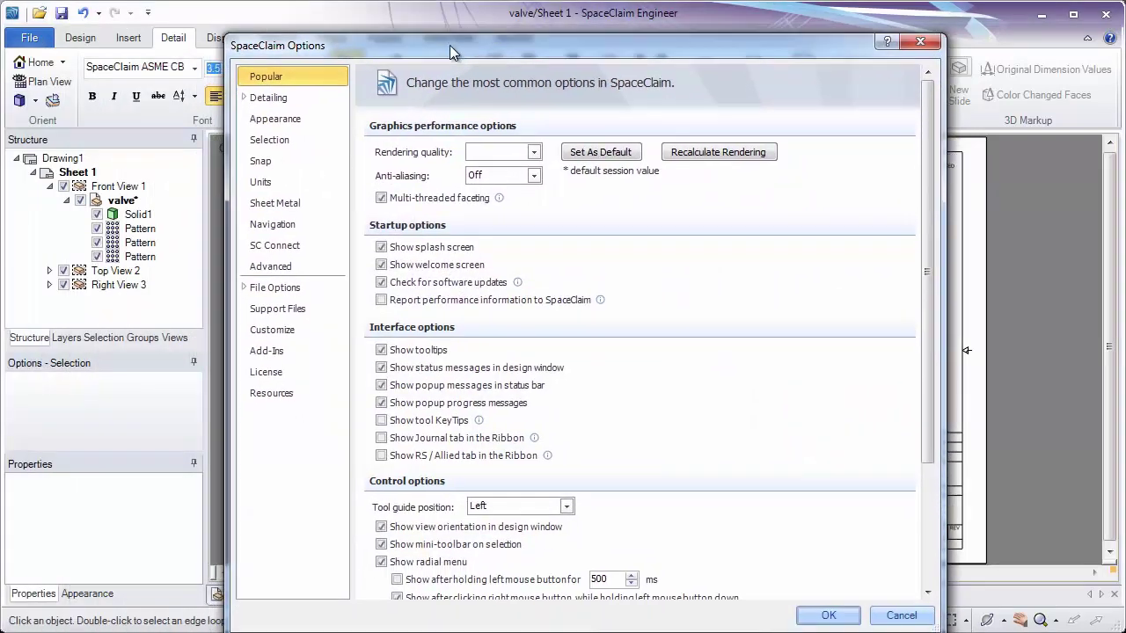
pyautogui.click(304, 92)
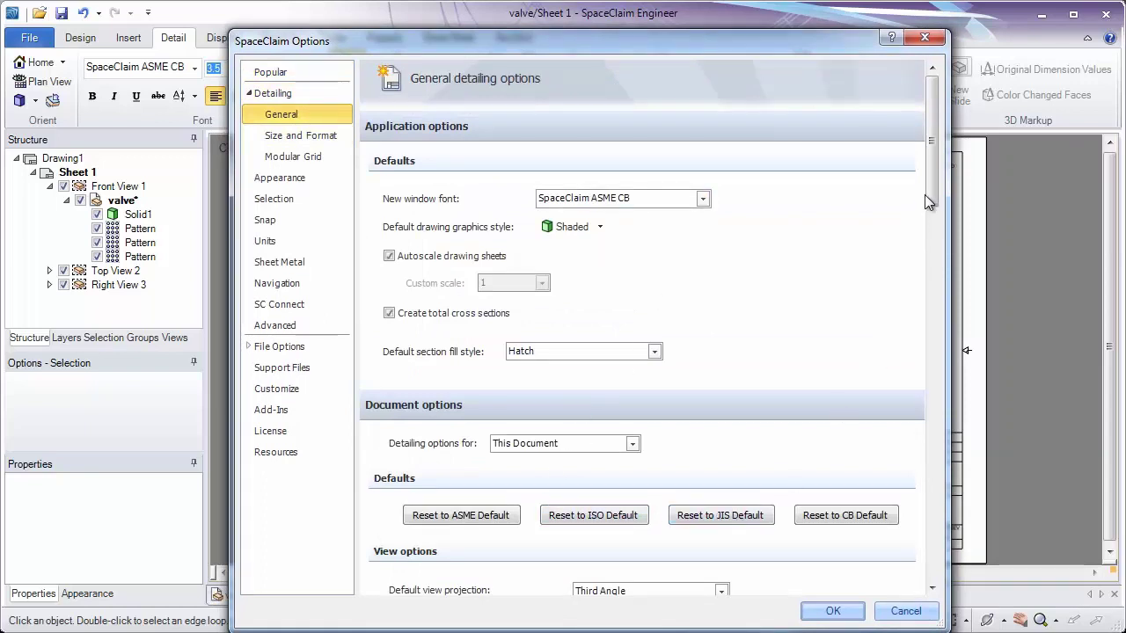
pyautogui.moveTo(929, 202)
pyautogui.mouseDown()
pyautogui.moveTo(950, 288)
pyautogui.moveTo(948, 310)
pyautogui.moveTo(936, 299)
pyautogui.moveTo(921, 468)
pyautogui.mouseUp()
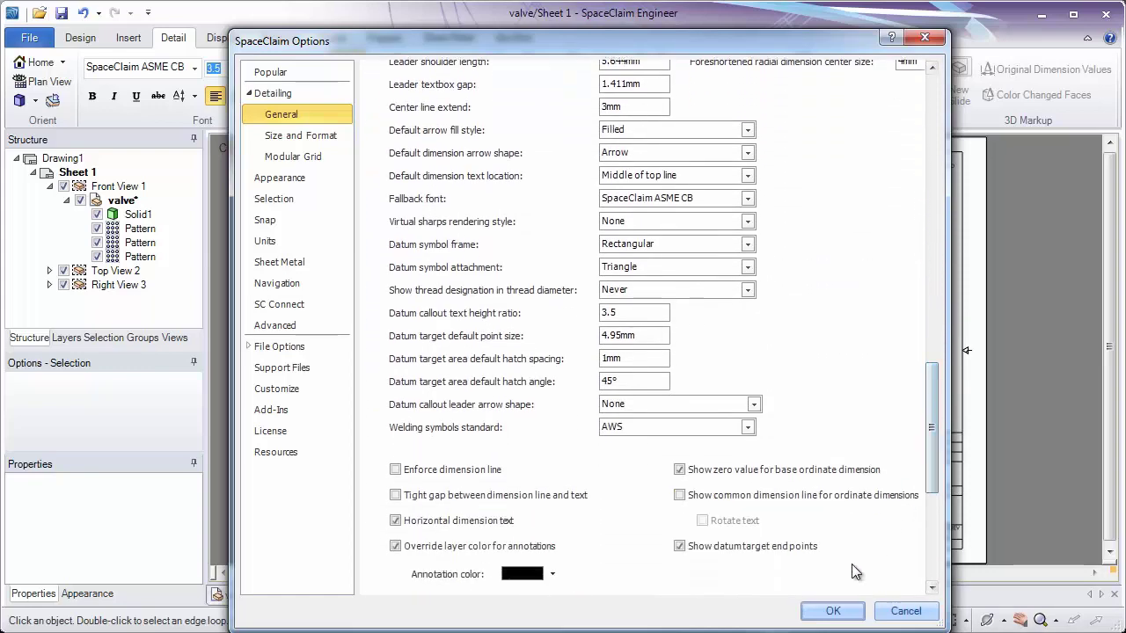
pyautogui.click(831, 612)
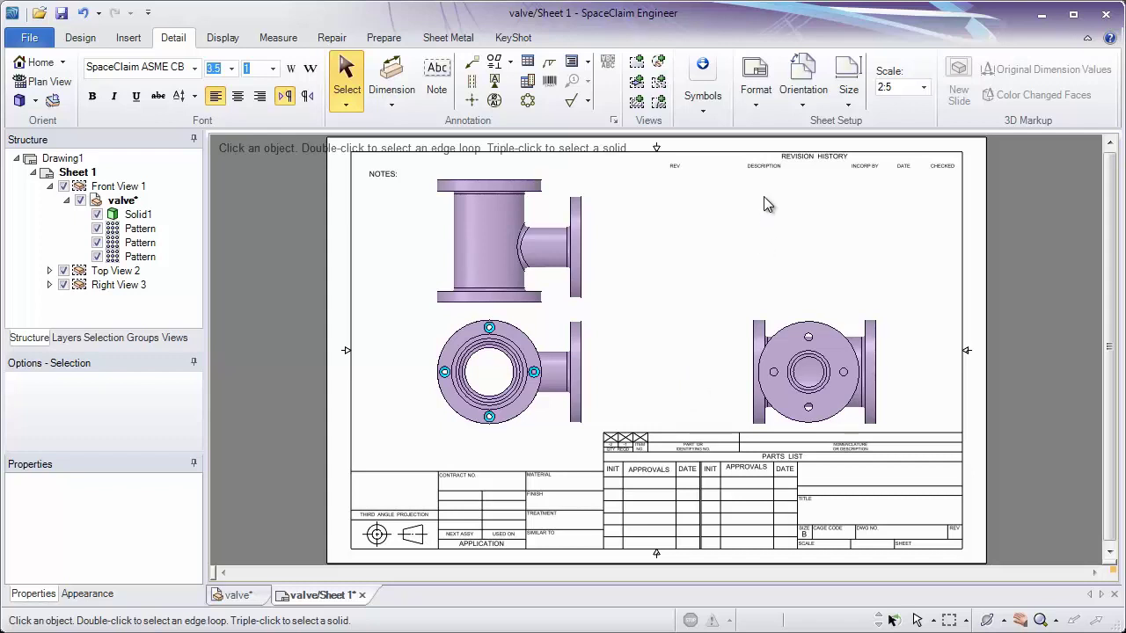
pyautogui.click(756, 107)
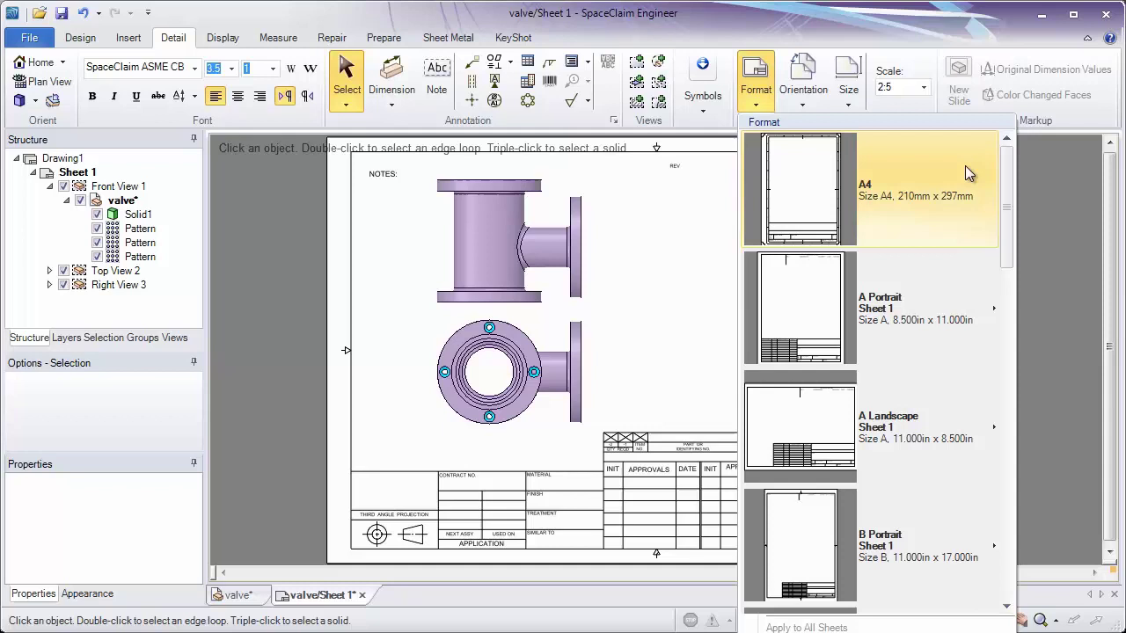
pyautogui.moveTo(1008, 178)
pyautogui.mouseDown()
pyautogui.moveTo(1019, 309)
pyautogui.moveTo(1009, 463)
pyautogui.moveTo(1019, 172)
pyautogui.mouseUp()
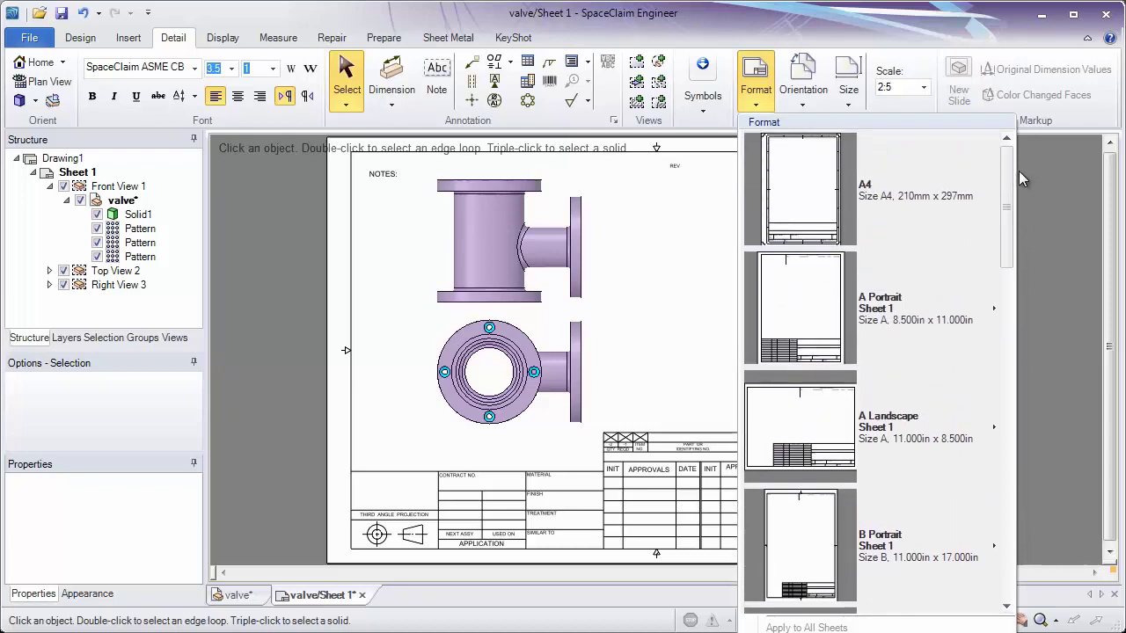
pyautogui.click(712, 302)
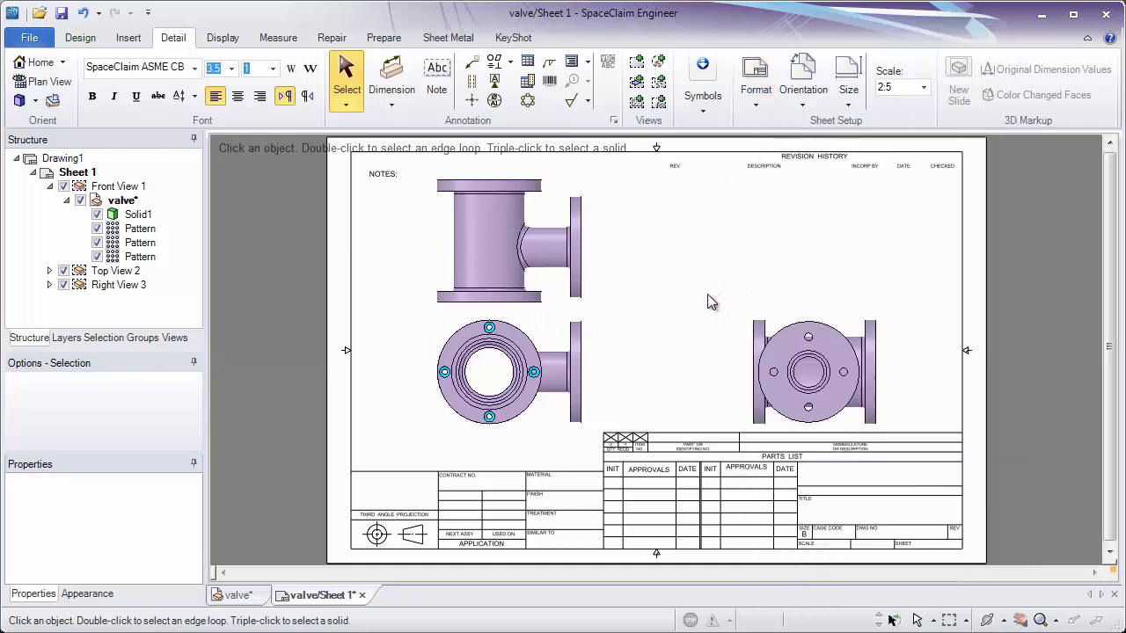
pyautogui.click(803, 99)
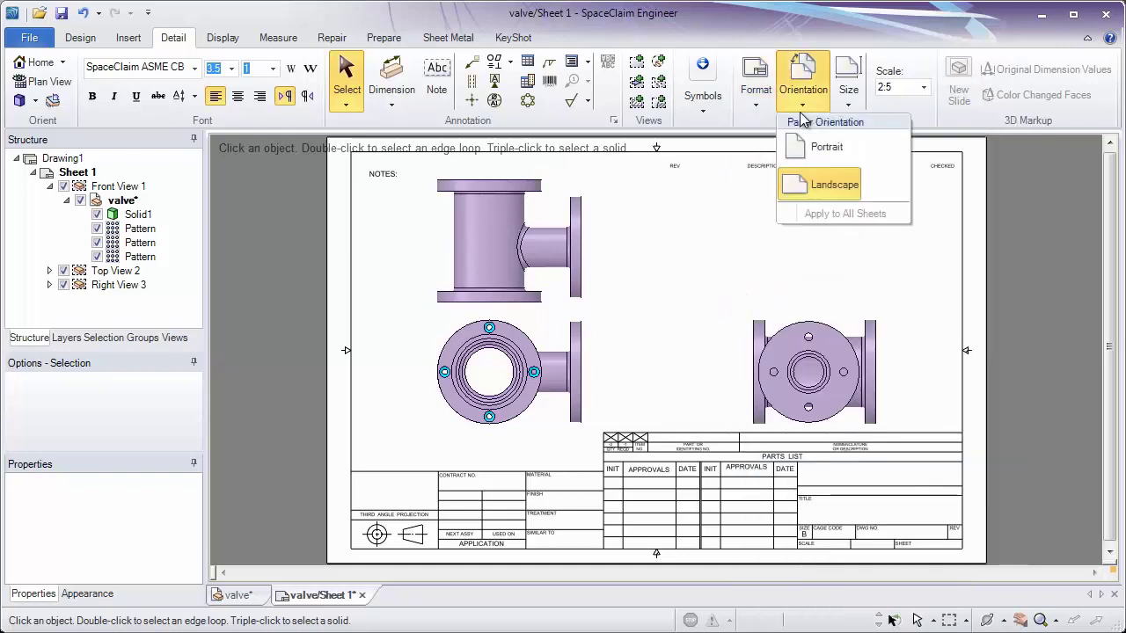
pyautogui.click(849, 108)
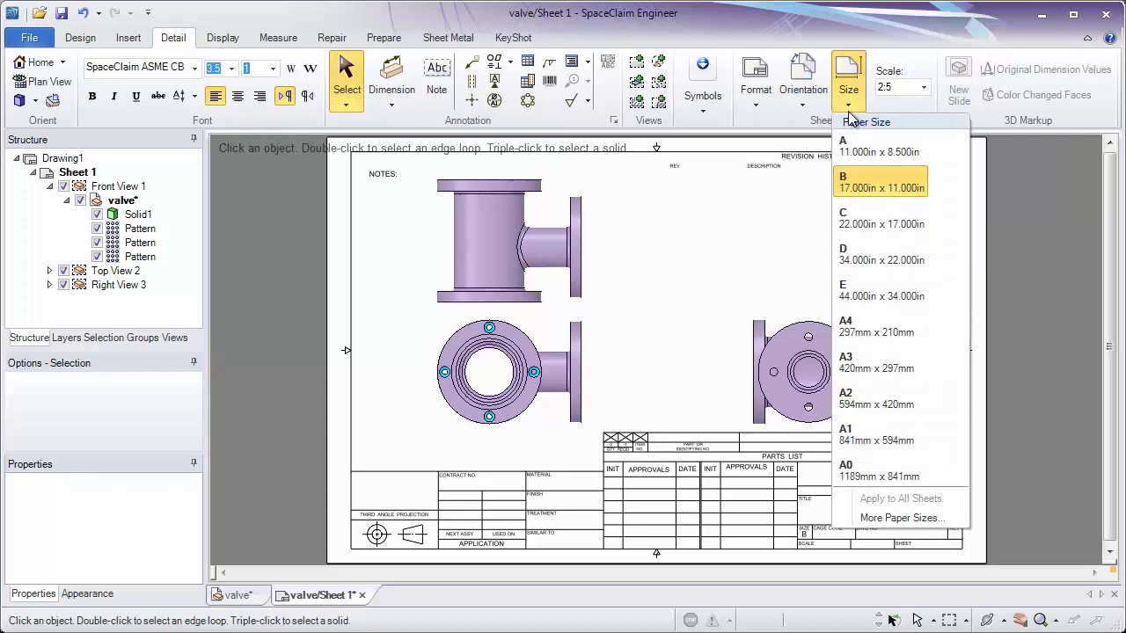
pyautogui.click(789, 194)
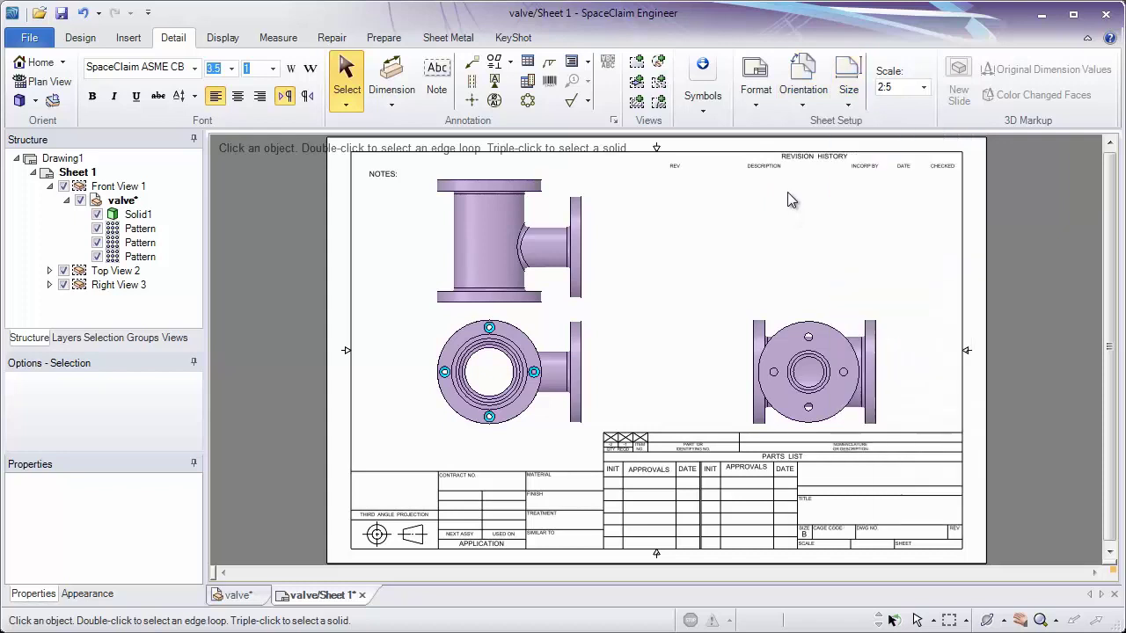
# Change the sheet scale from 2:5 to 0.3
pyautogui.click(925, 88)
pyautogui.click(924, 88)
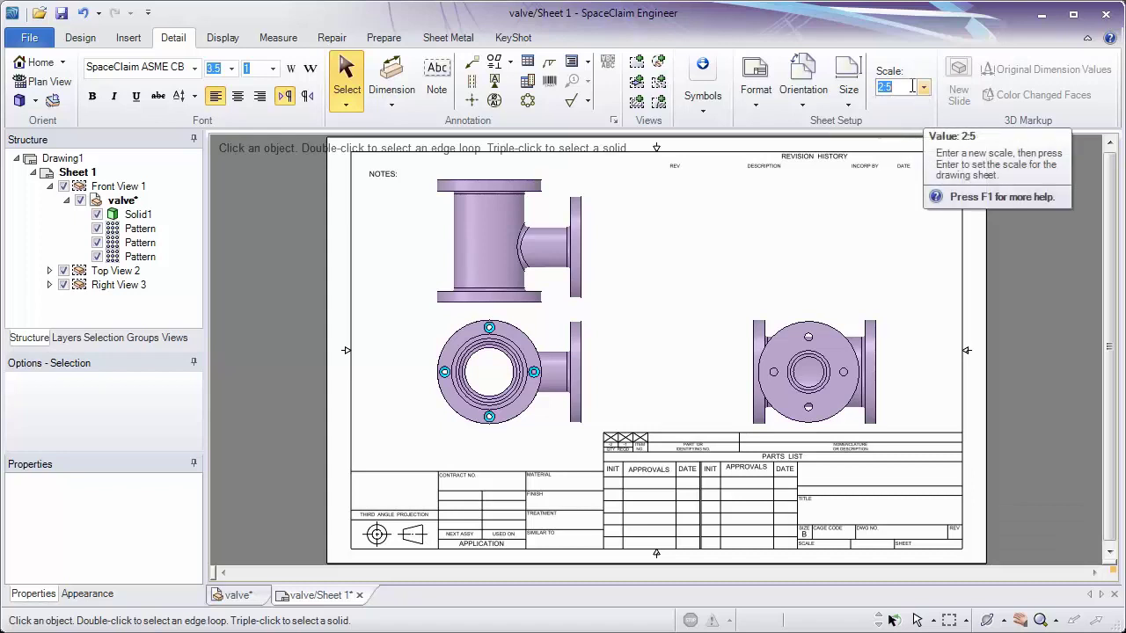
pyautogui.write('0.3')
pyautogui.press('Return')
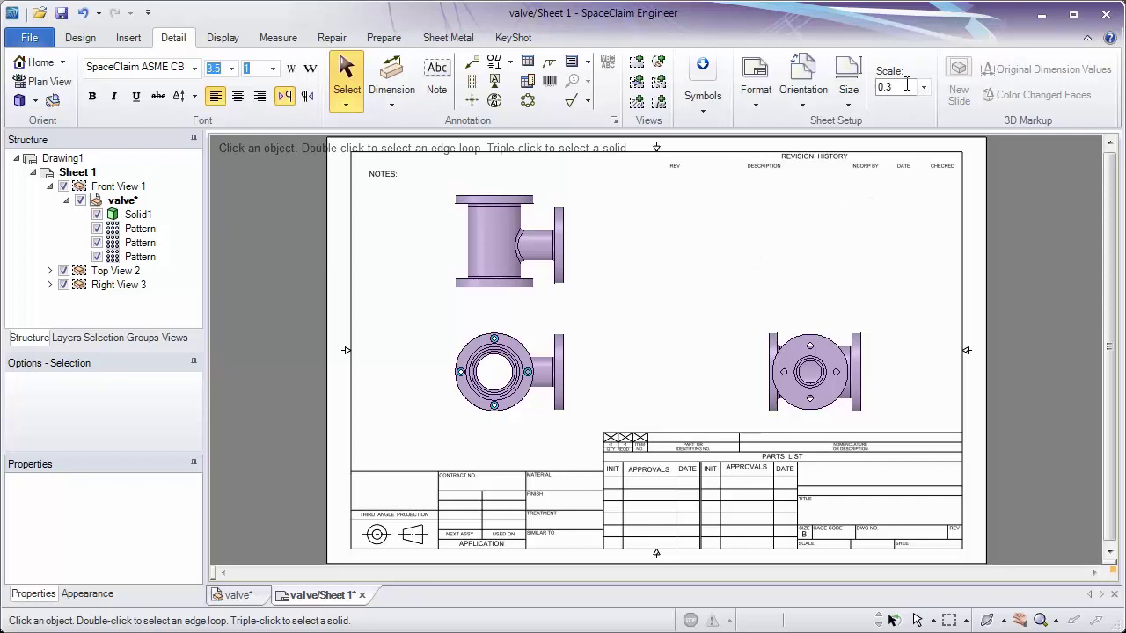
# Select Front View 1 and Right View 3 and drag them together further left
pyautogui.click(563, 327)
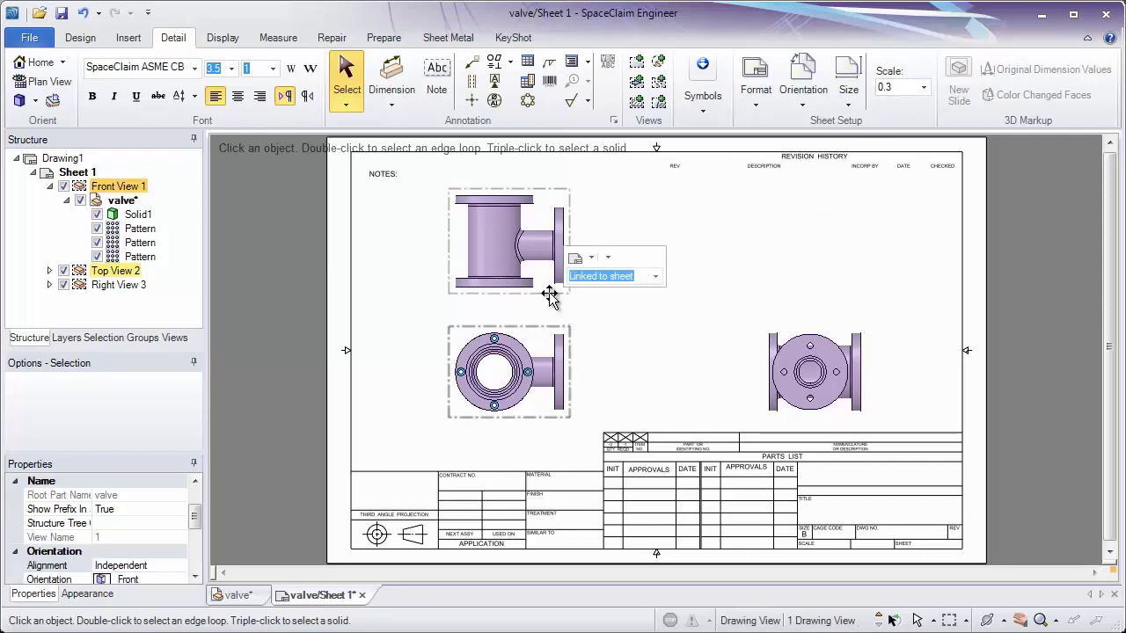
pyautogui.click(549, 292)
pyautogui.click(540, 325)
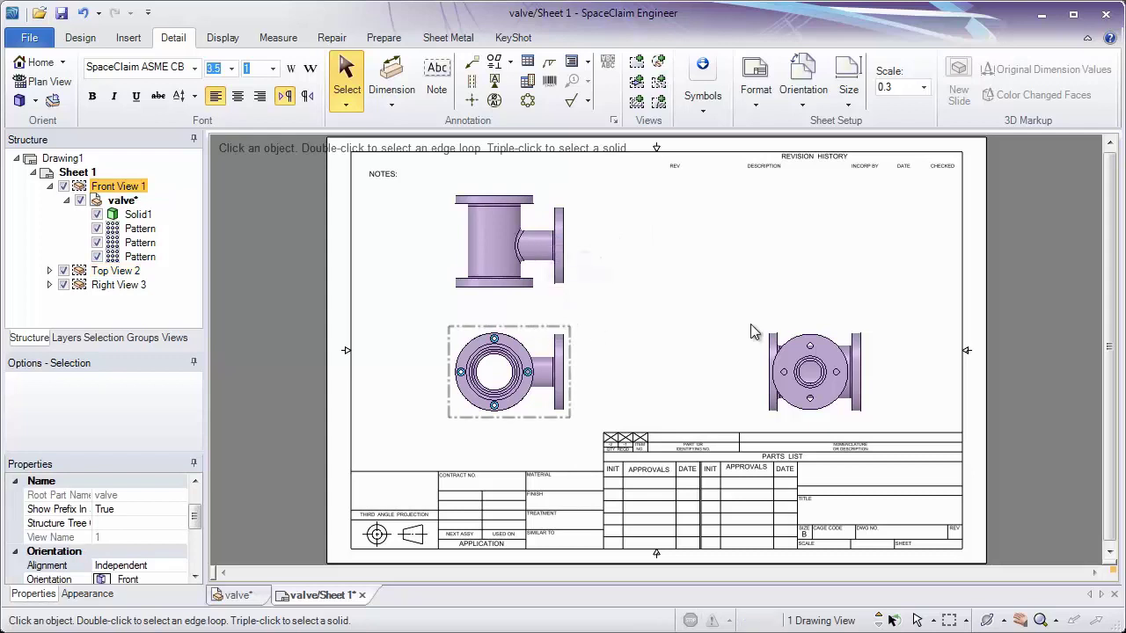
pyautogui.click(788, 325)
pyautogui.click(537, 324)
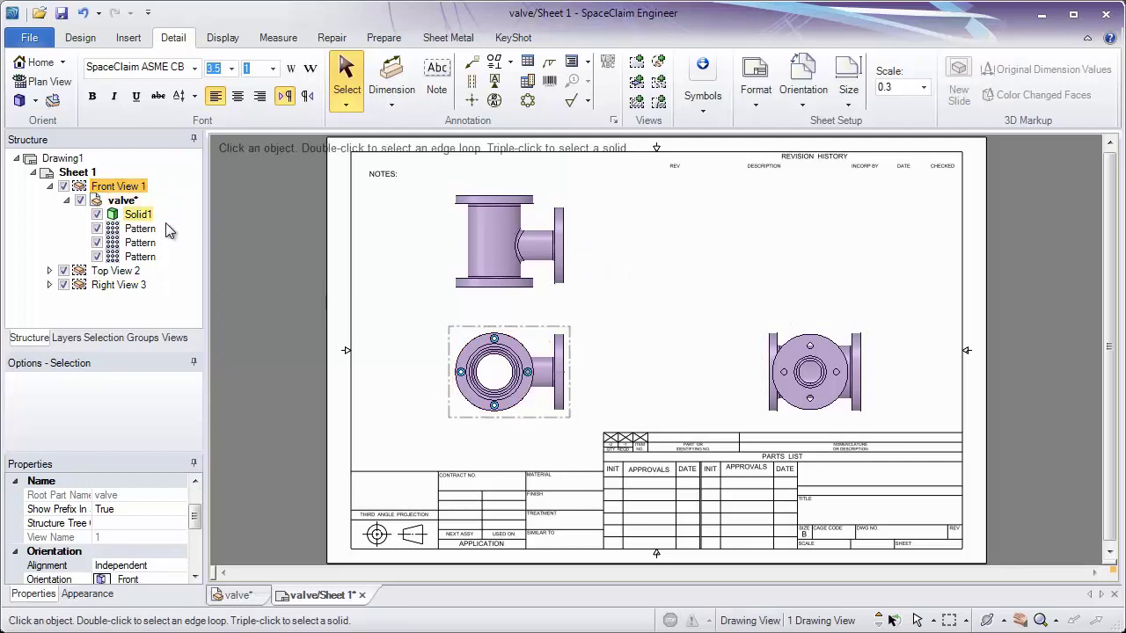
pyautogui.click(132, 285)
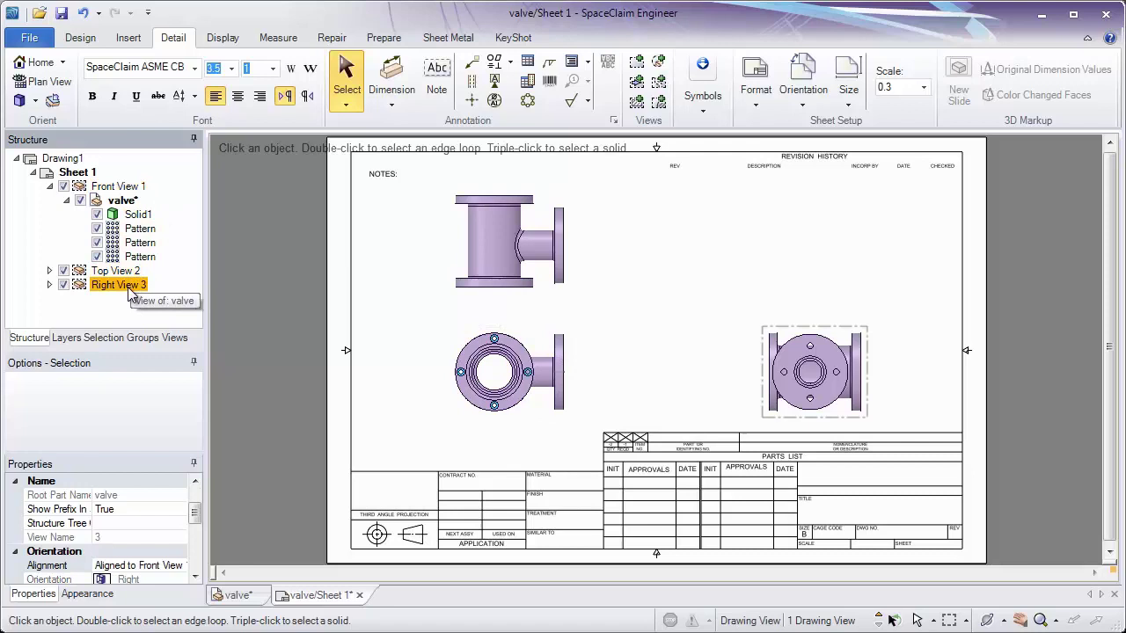
pyautogui.keyDown('ctrl'); pyautogui.click(546, 325); pyautogui.keyUp('ctrl')
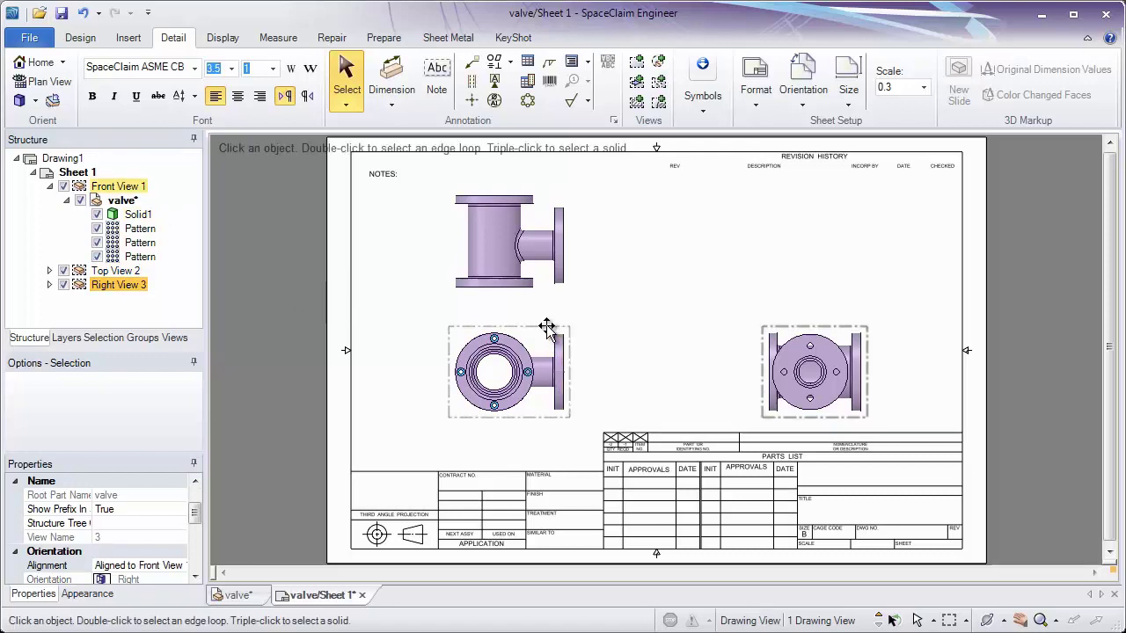
pyautogui.moveTo(546, 325); pyautogui.dragTo(514, 325)
pyautogui.click(611, 303)
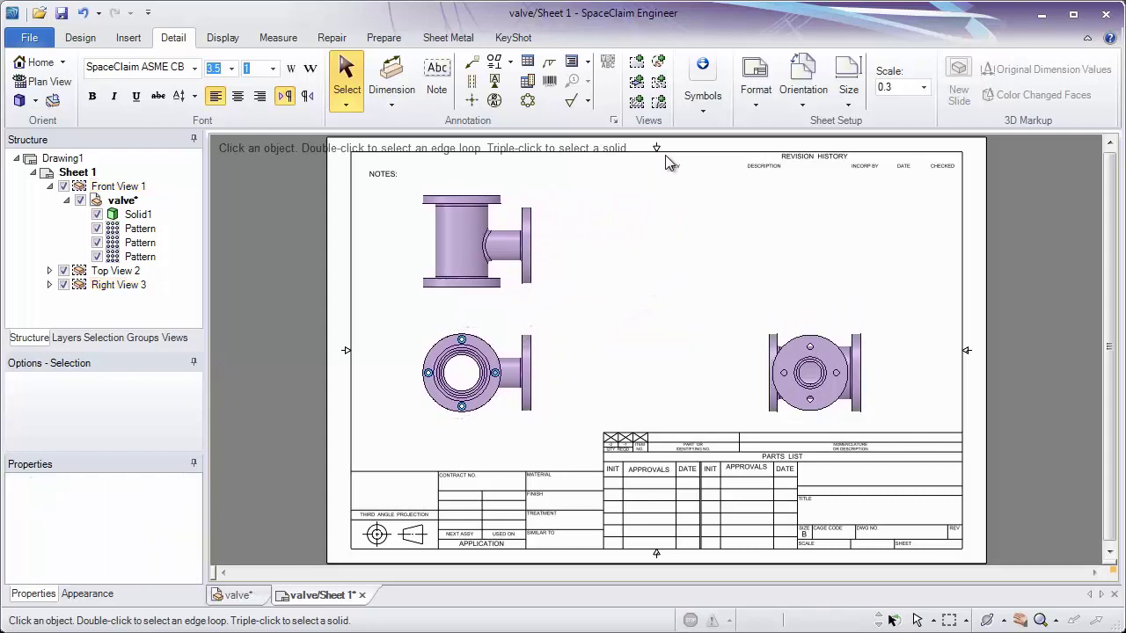
# Place a general isometric view of the valve in the sheet's top-right area, nudged slightly lower-right
pyautogui.click(637, 61)
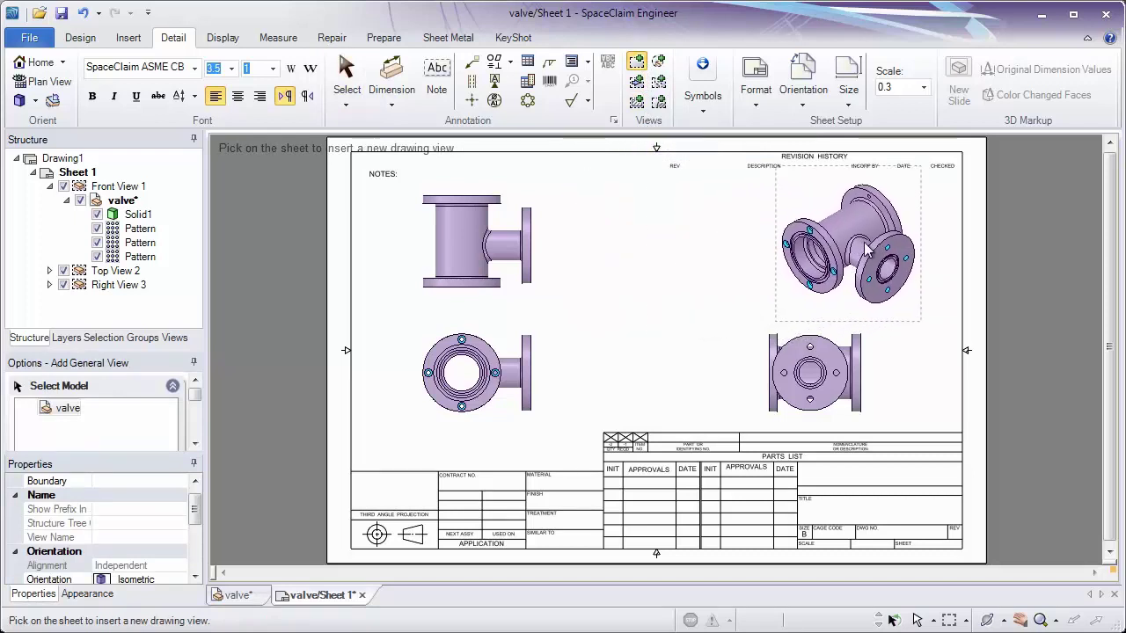
pyautogui.click(894, 234)
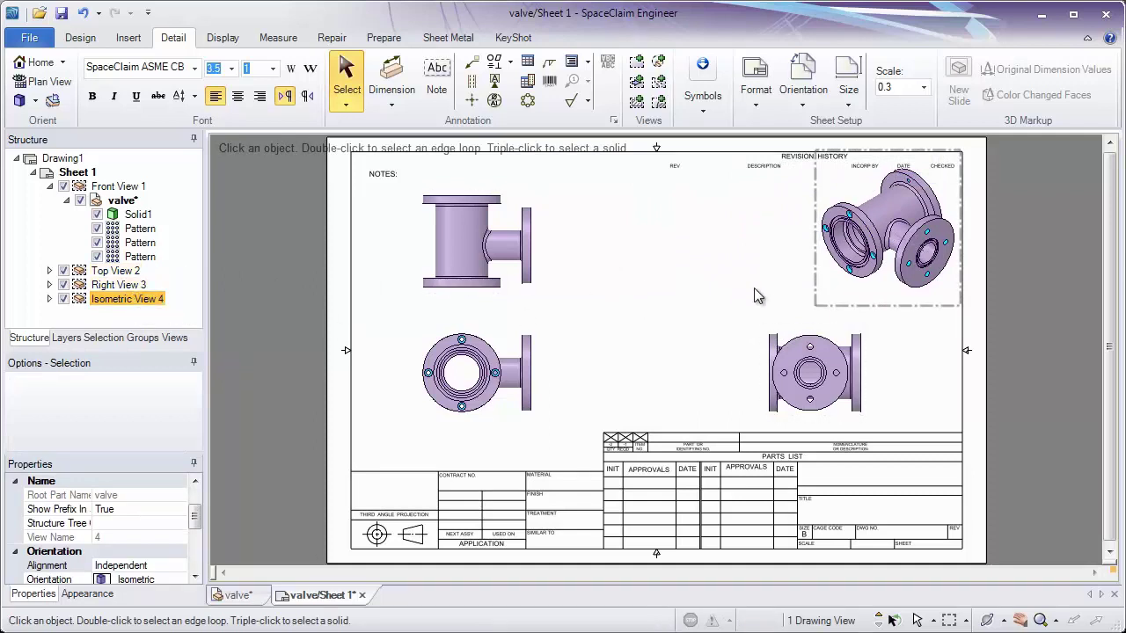
pyautogui.moveTo(810, 288)
pyautogui.mouseDown()
pyautogui.moveTo(795, 307)
pyautogui.moveTo(821, 322)
pyautogui.moveTo(818, 290)
pyautogui.mouseUp()
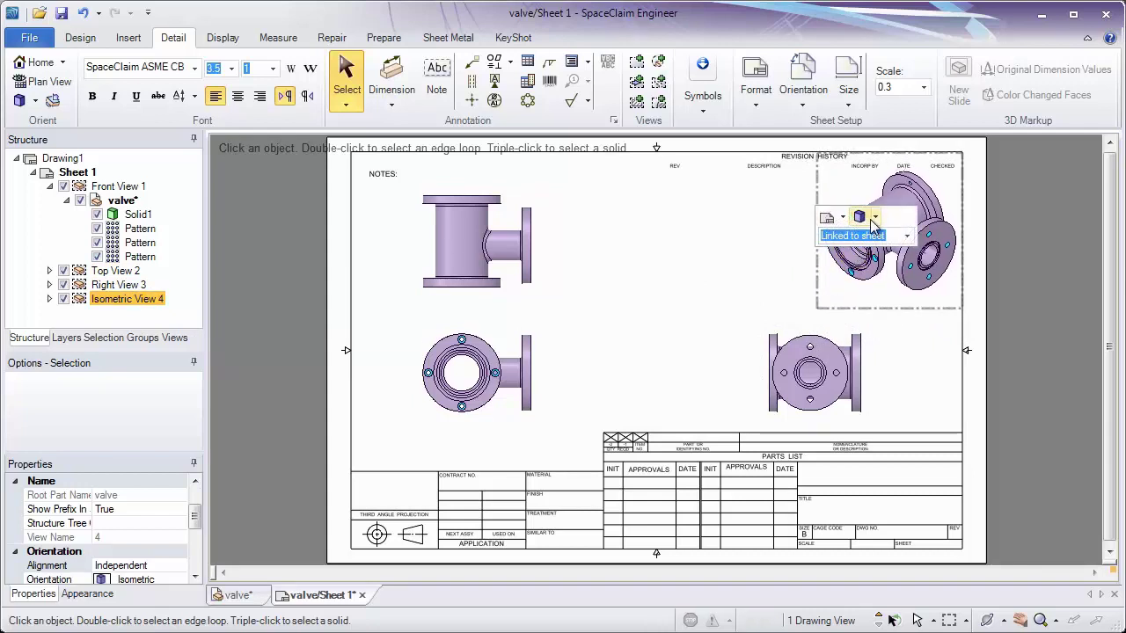
# Set the 3D view's orientation to Isometric and its display to Hidden Line Removed
pyautogui.click(875, 218)
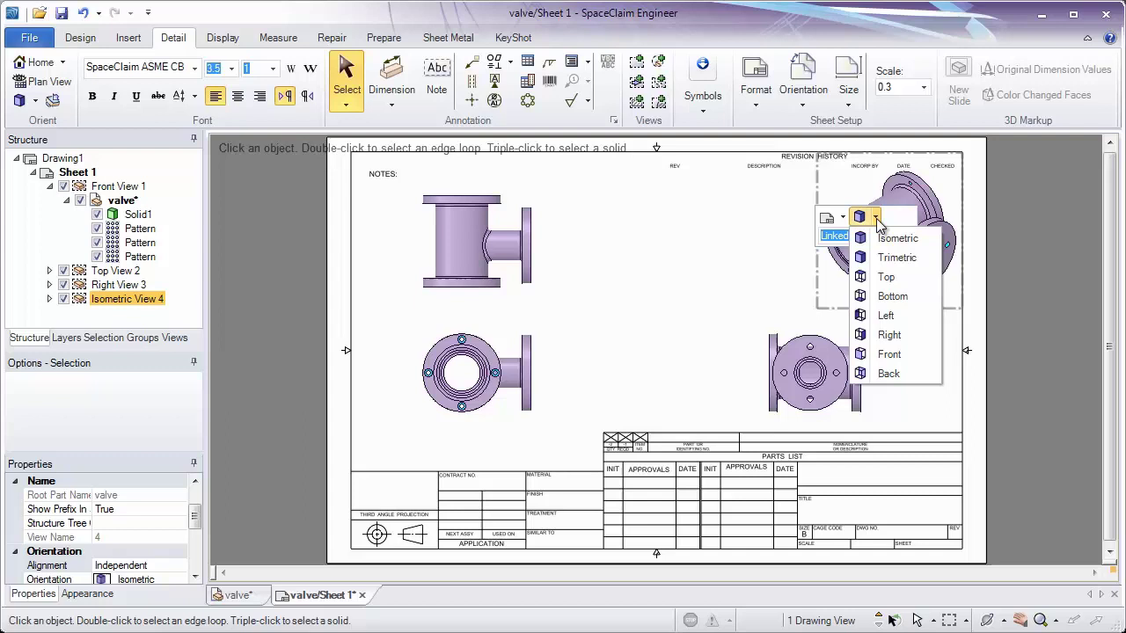
pyautogui.click(886, 257)
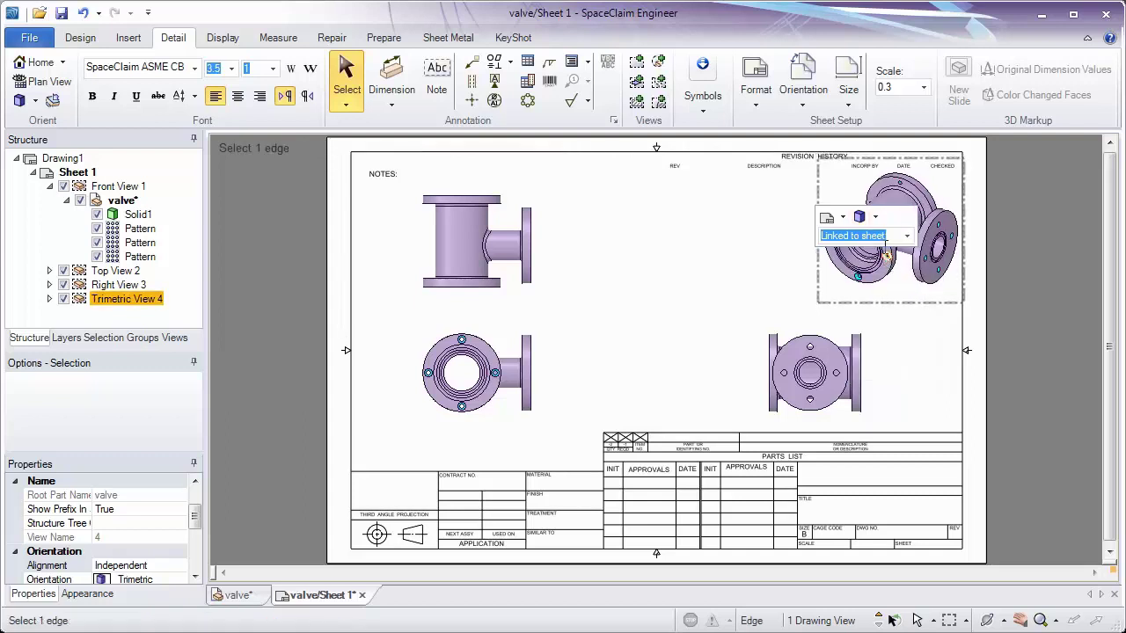
pyautogui.click(876, 218)
pyautogui.click(887, 237)
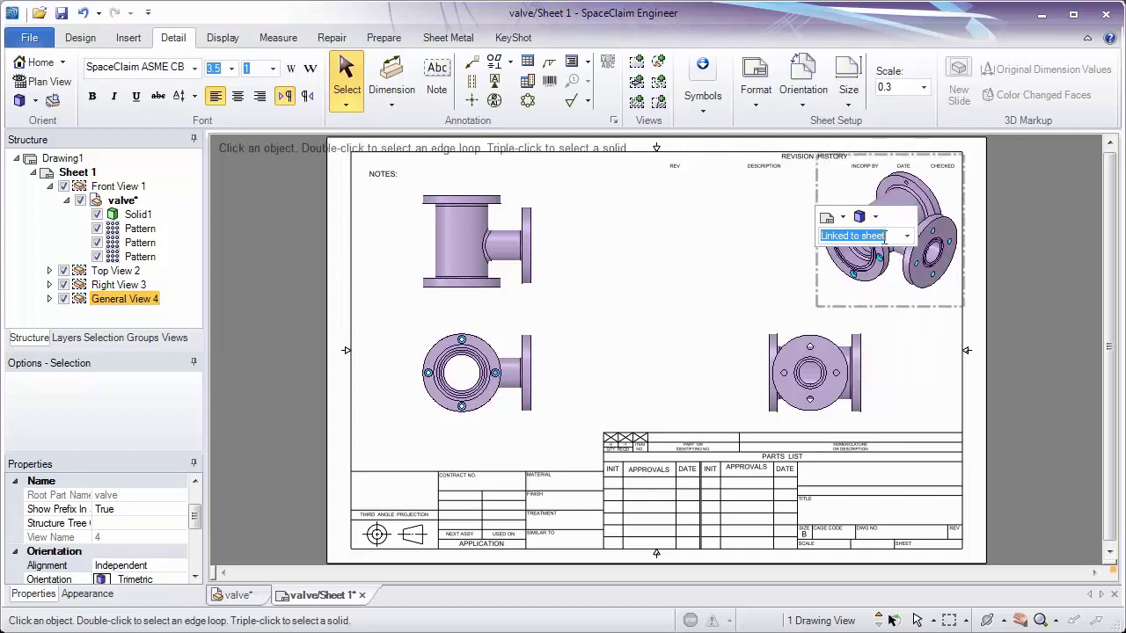
pyautogui.click(841, 218)
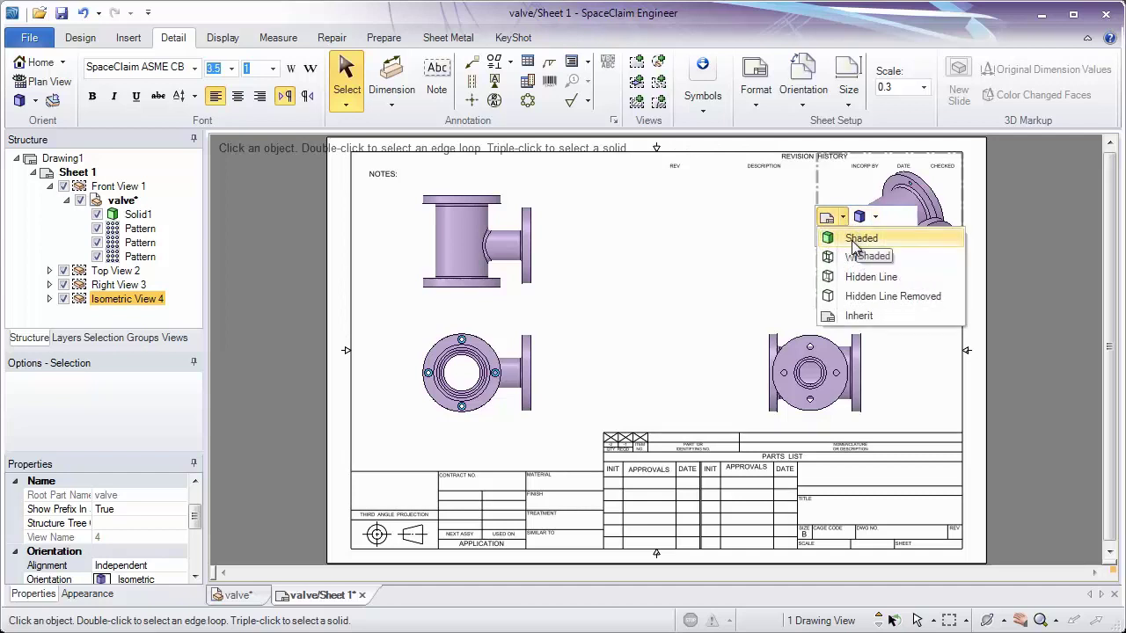
pyautogui.click(864, 296)
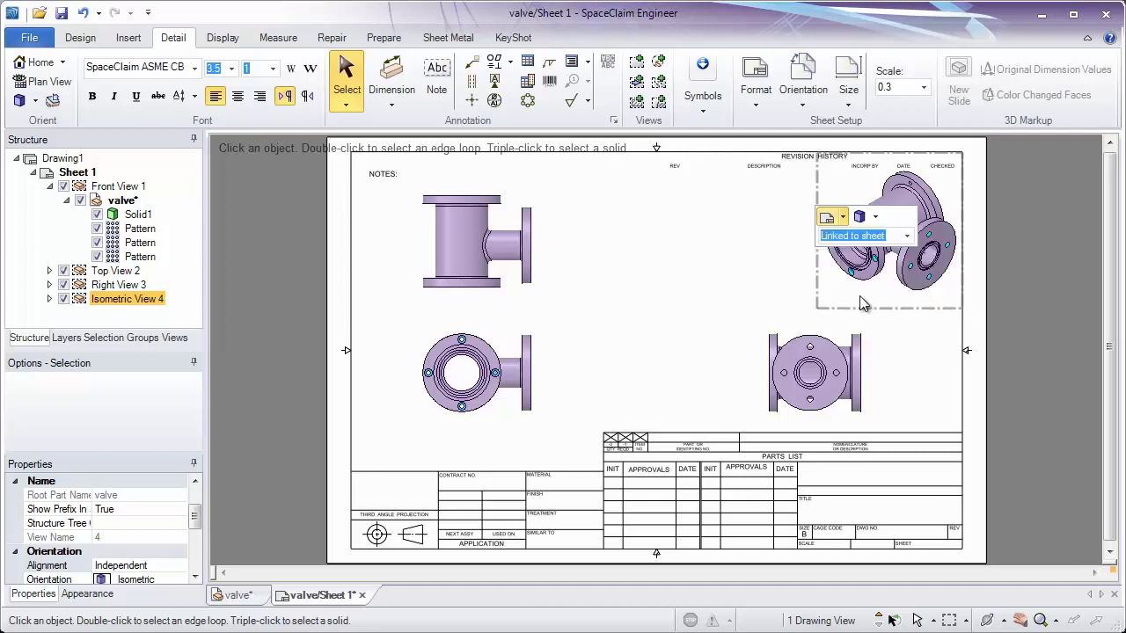
# Give the isometric view an independent 0.2 scale and move it up and right
pyautogui.click(915, 325)
pyautogui.click(909, 310)
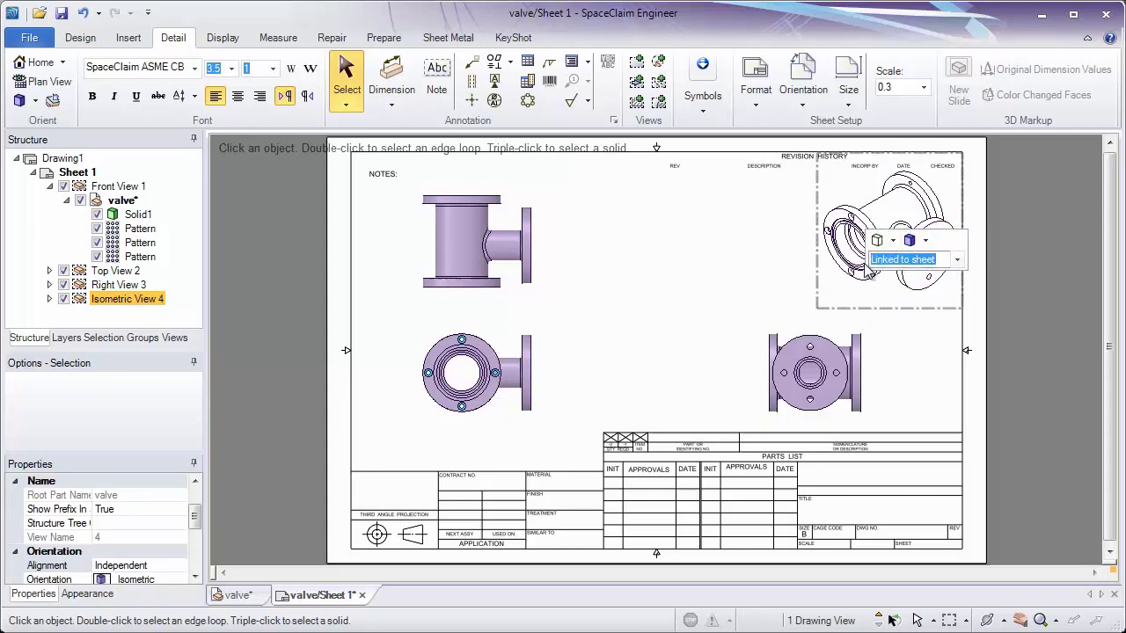
pyautogui.click(957, 260)
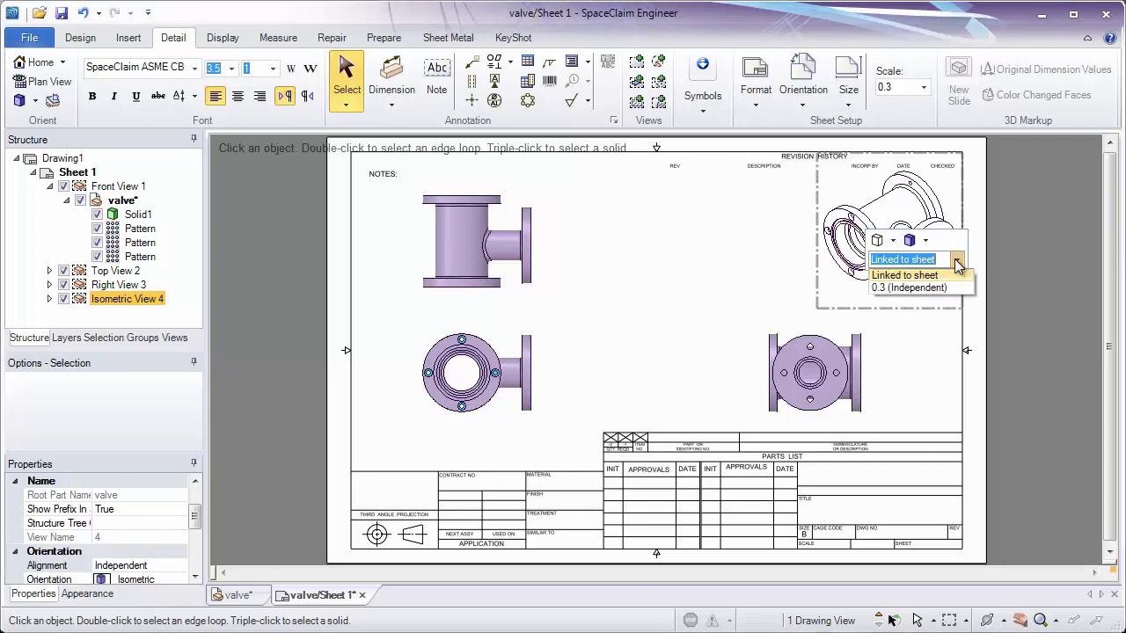
pyautogui.click(914, 288)
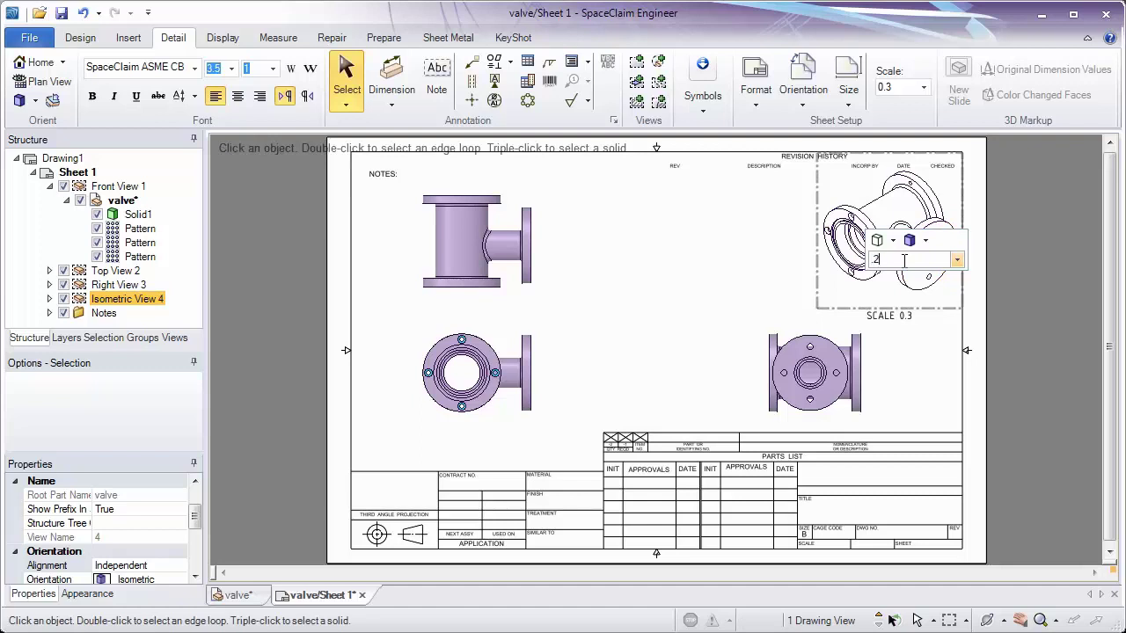
pyautogui.write('.2')
pyautogui.press('Return')
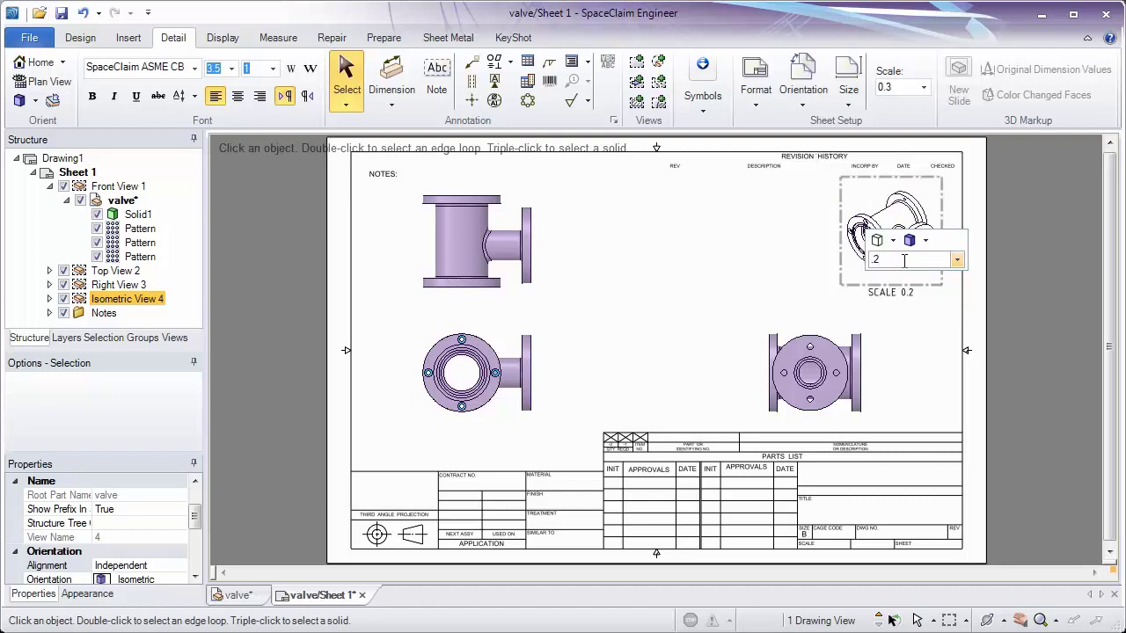
pyautogui.moveTo(923, 280); pyautogui.dragTo(935, 276)
pyautogui.click(939, 294)
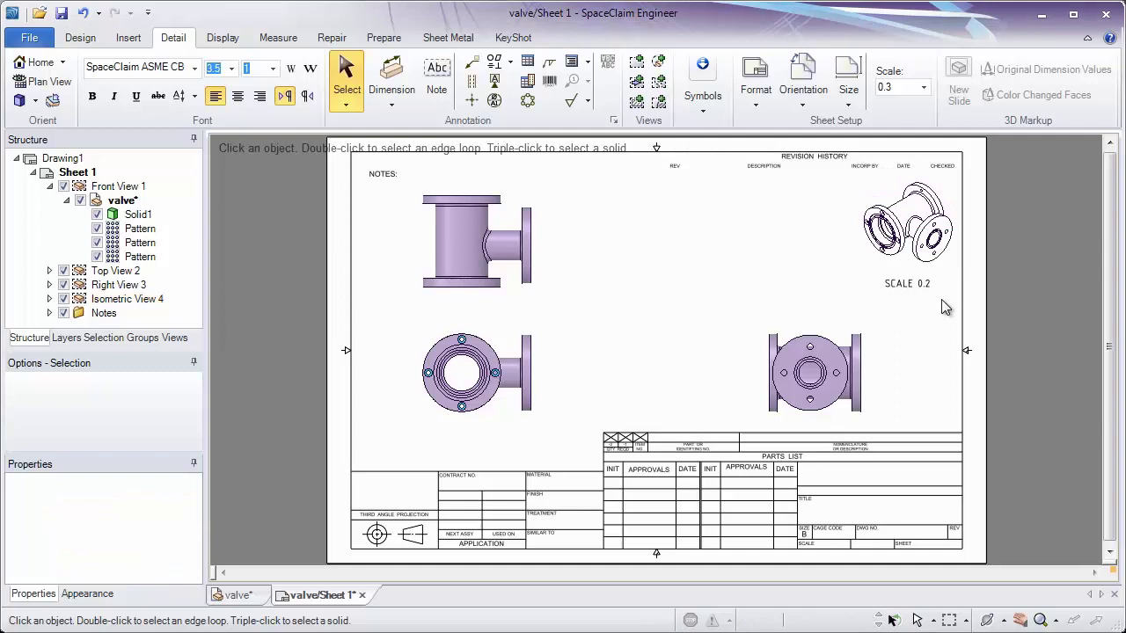
# Lock the isometric view's position on the sheet
pyautogui.rightClick(858, 201)
pyautogui.press('Escape')
pyautogui.rightClick(860, 203)
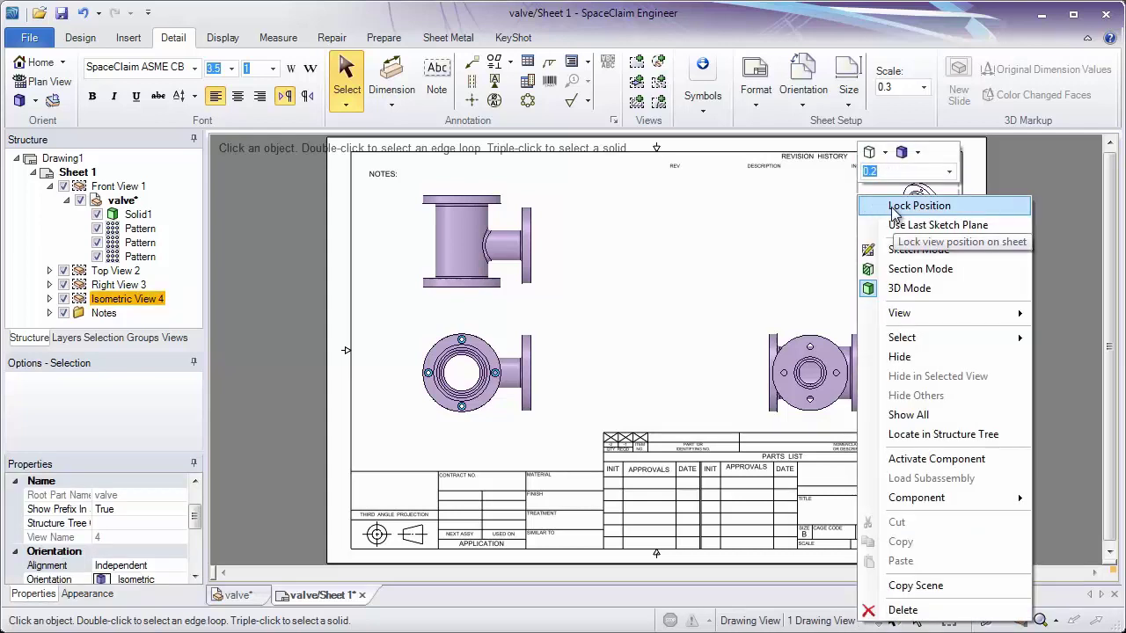
pyautogui.click(894, 207)
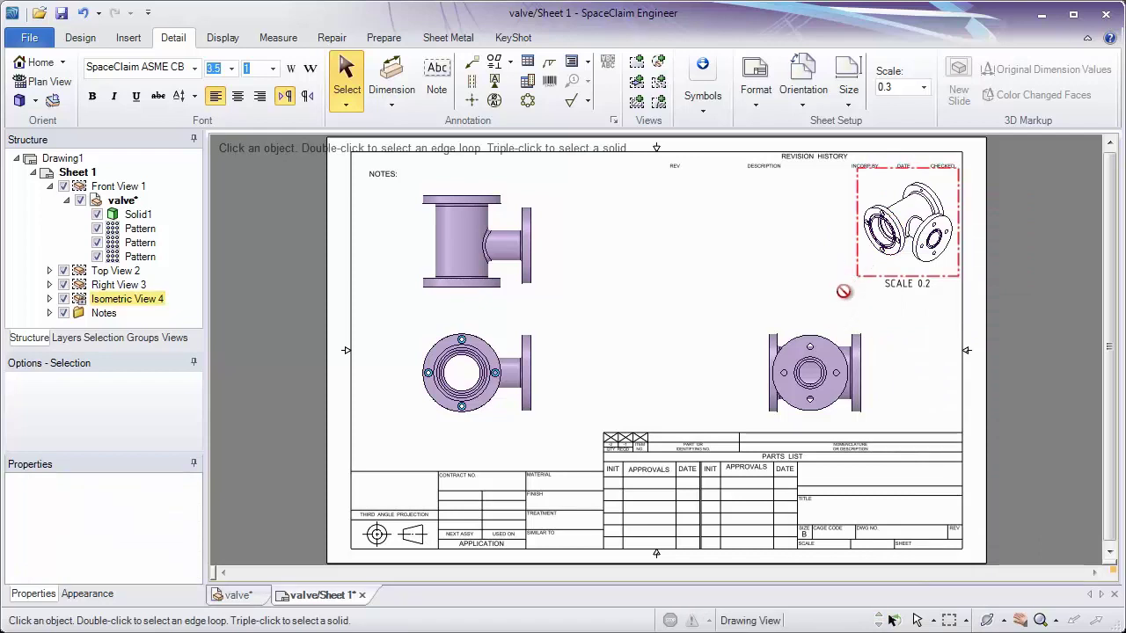
# Shift the right and front views slightly, then lock the front view's position
pyautogui.moveTo(809, 328)
pyautogui.mouseDown()
pyautogui.moveTo(839, 303)
pyautogui.moveTo(820, 333)
pyautogui.mouseUp()
pyautogui.moveTo(516, 334)
pyautogui.mouseDown()
pyautogui.moveTo(536, 322)
pyautogui.moveTo(529, 335)
pyautogui.mouseUp()
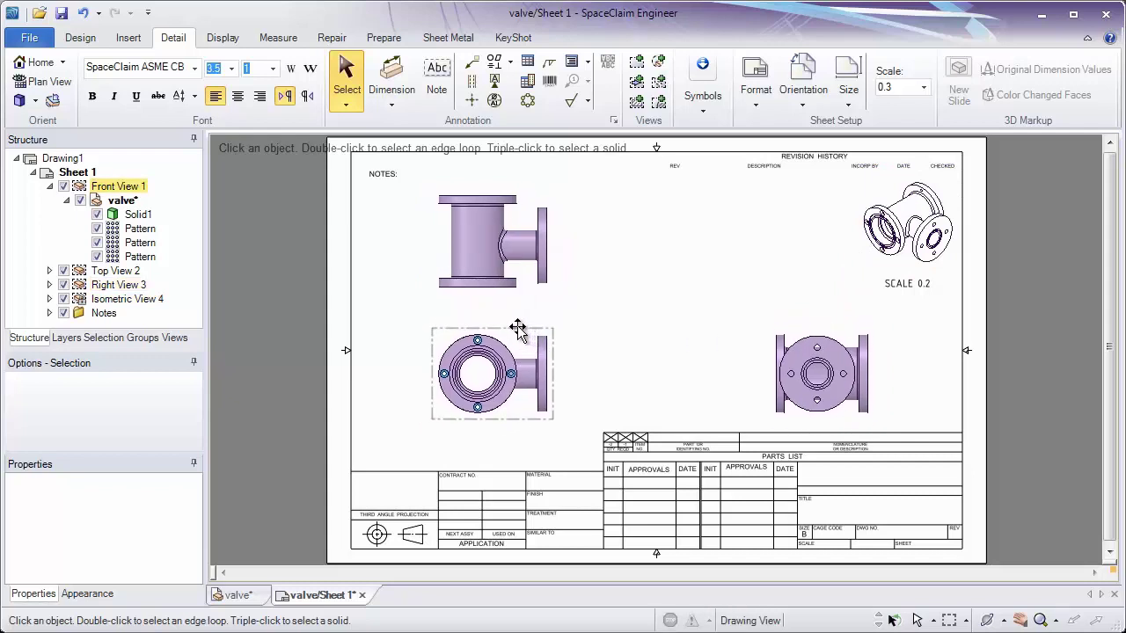
pyautogui.rightClick(521, 328)
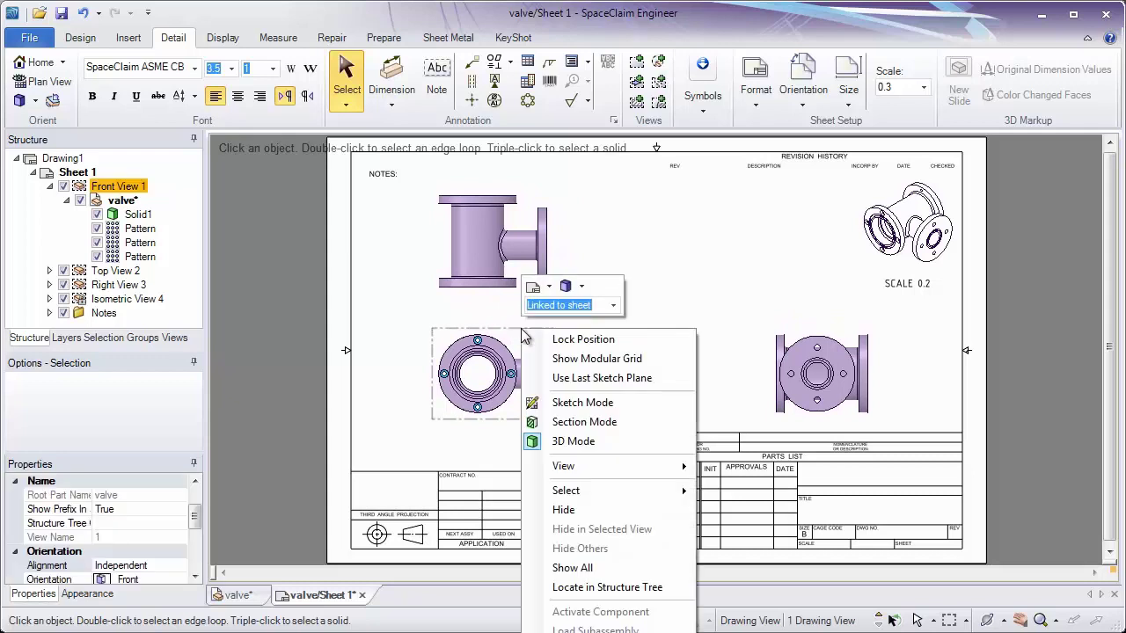
pyautogui.click(554, 340)
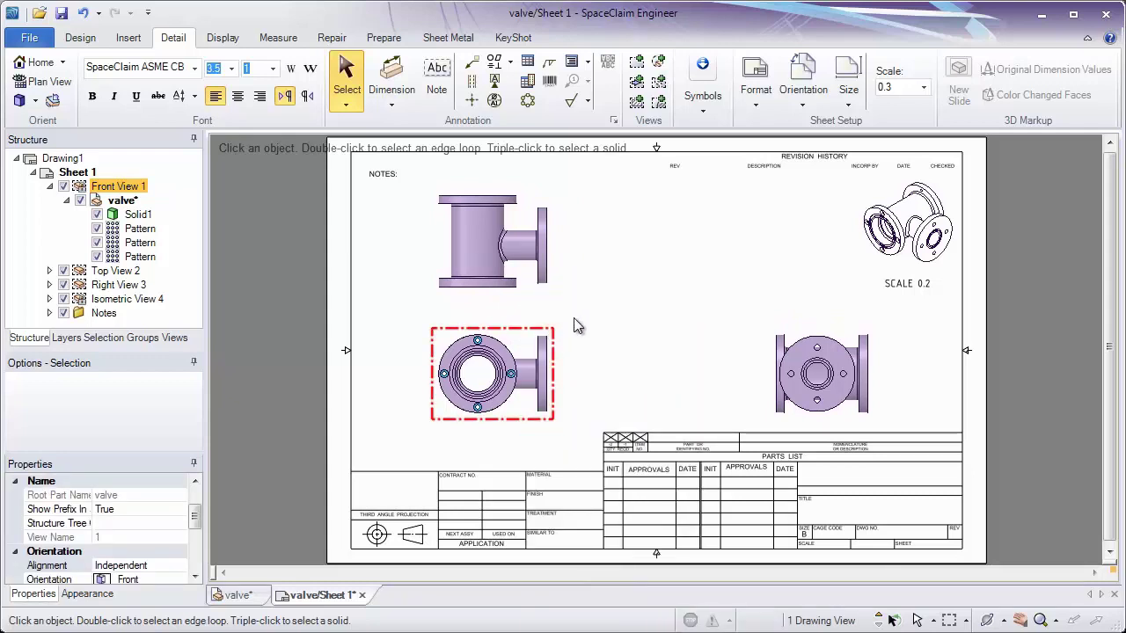
pyautogui.click(544, 300)
# Reposition the top view and nudge the right view into place
pyautogui.moveTo(554, 301)
pyautogui.mouseDown()
pyautogui.moveTo(596, 319)
pyautogui.moveTo(589, 276)
pyautogui.moveTo(586, 317)
pyautogui.moveTo(589, 276)
pyautogui.moveTo(649, 327)
pyautogui.mouseUp()
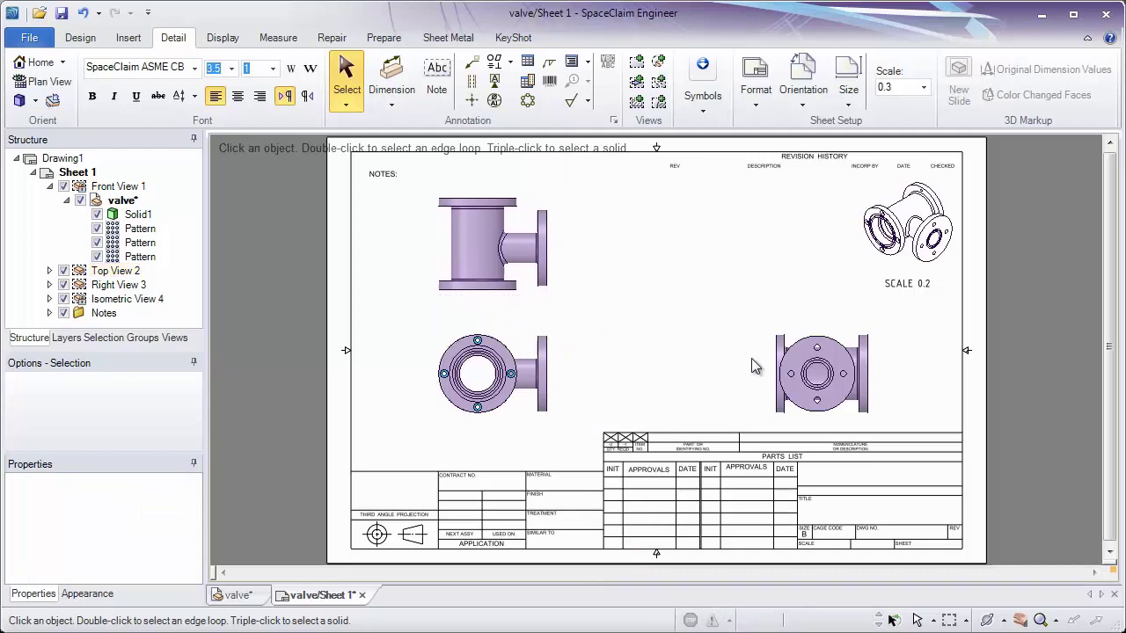
pyautogui.moveTo(764, 360)
pyautogui.mouseDown()
pyautogui.moveTo(704, 349)
pyautogui.moveTo(784, 372)
pyautogui.moveTo(701, 369)
pyautogui.moveTo(770, 370)
pyautogui.mouseUp()
pyautogui.click(665, 357)
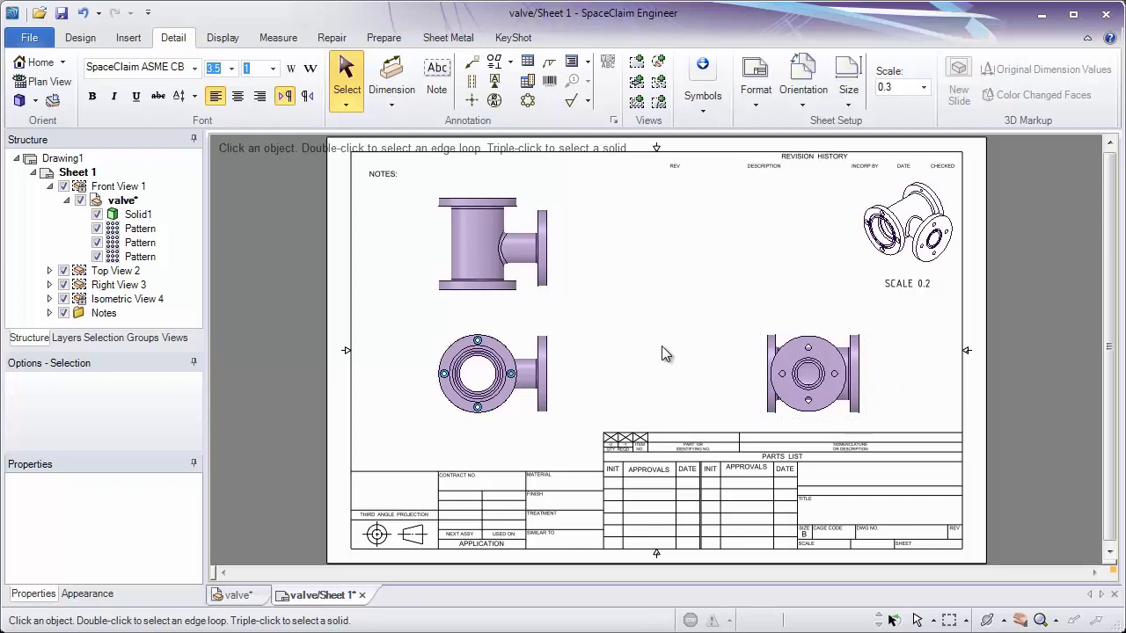
# Cancel a projected view from the lower-left view and start the Cross Section tool instead
pyautogui.click(637, 84)
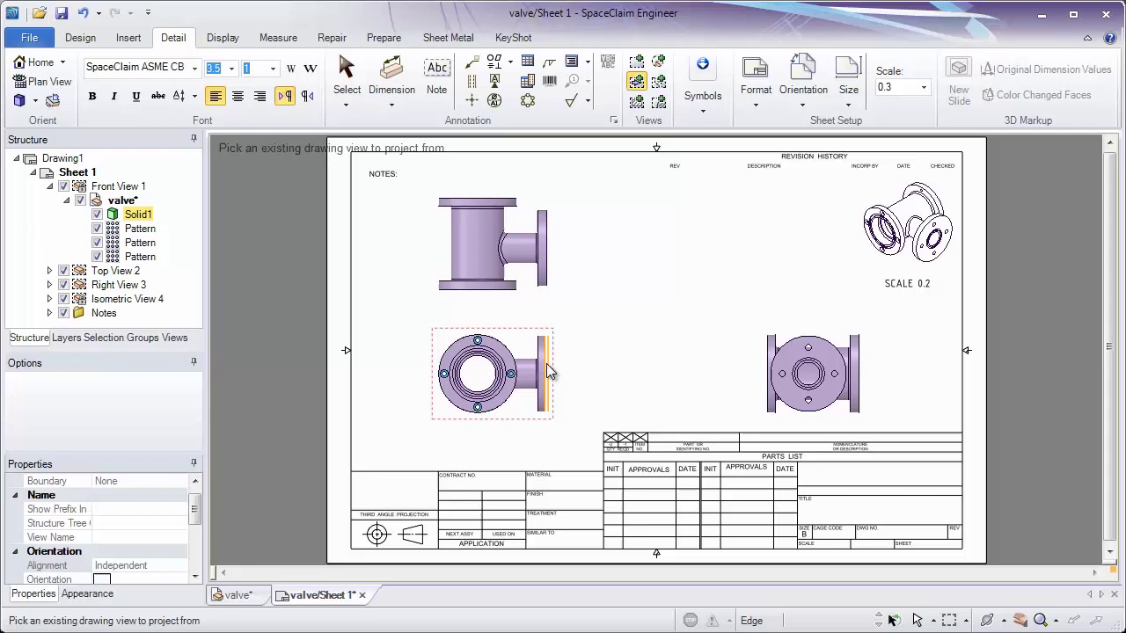
pyautogui.click(431, 351)
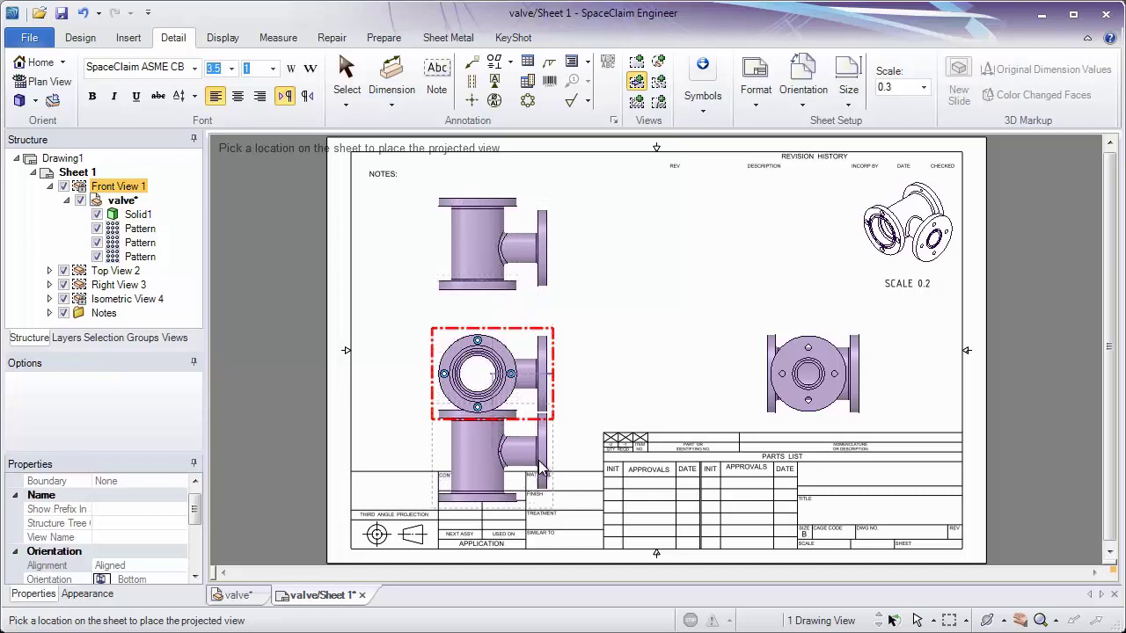
pyautogui.press('Escape')
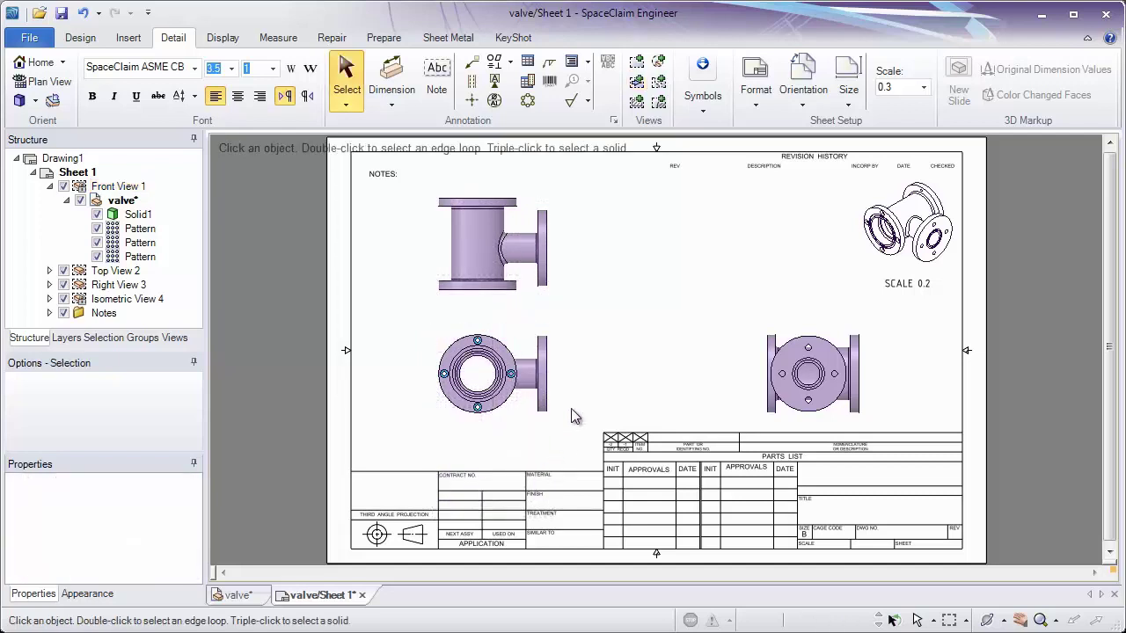
pyautogui.click(637, 103)
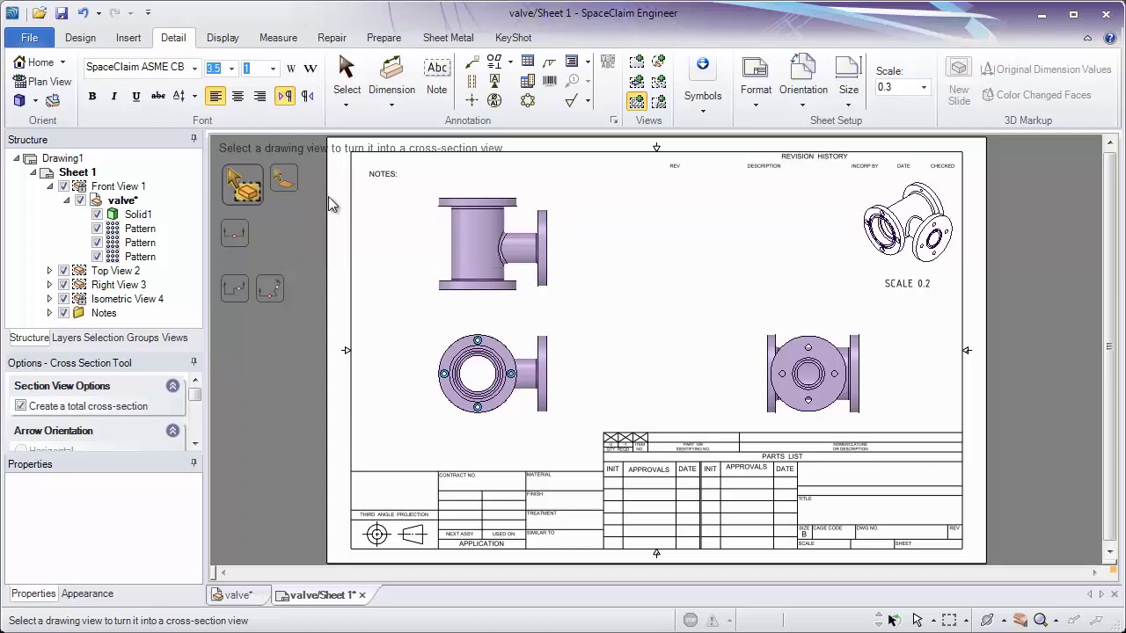
# Convert the right view into Section A-A, cut along line A-A on the lower-left view
pyautogui.click(791, 332)
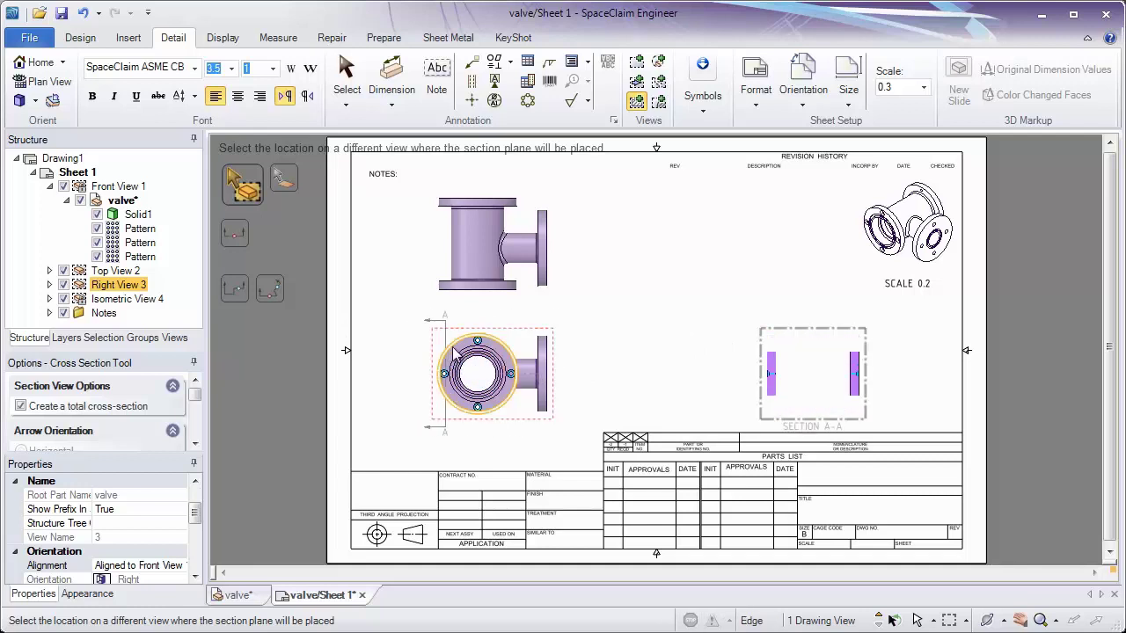
pyautogui.click(493, 361)
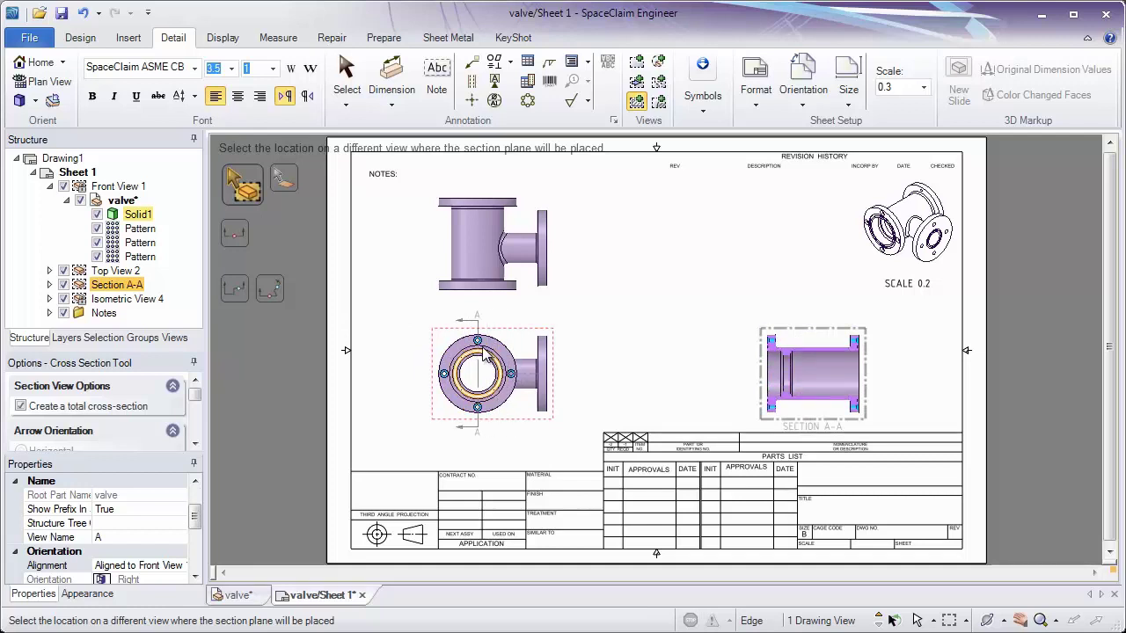
pyautogui.click(482, 350)
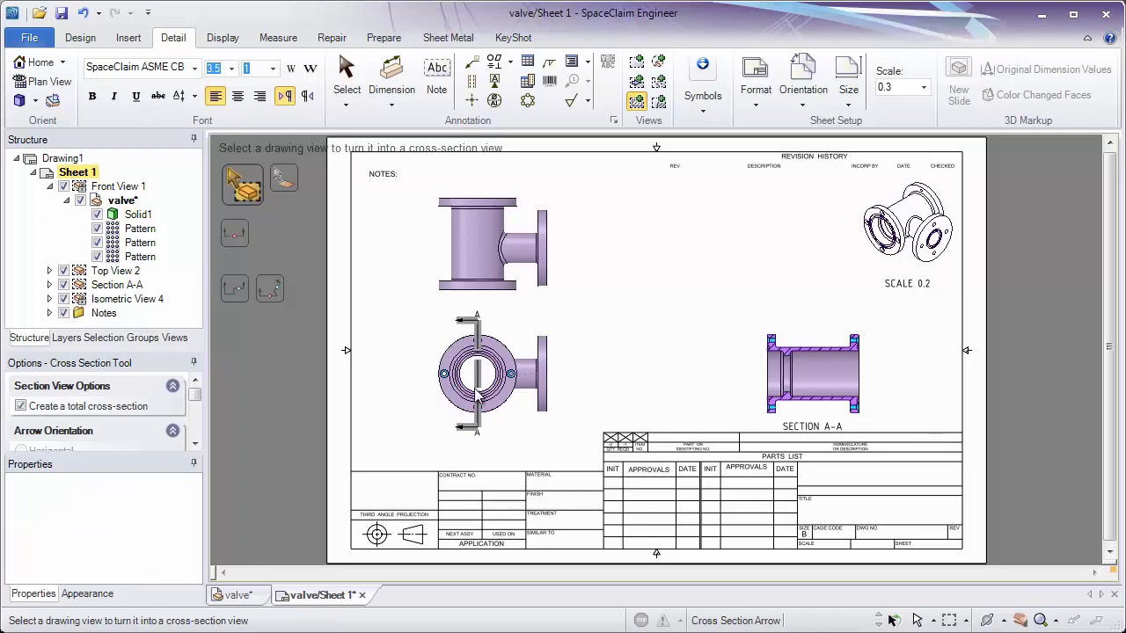
pyautogui.moveTo(197, 399); pyautogui.dragTo(197, 425)
pyautogui.click(195, 379)
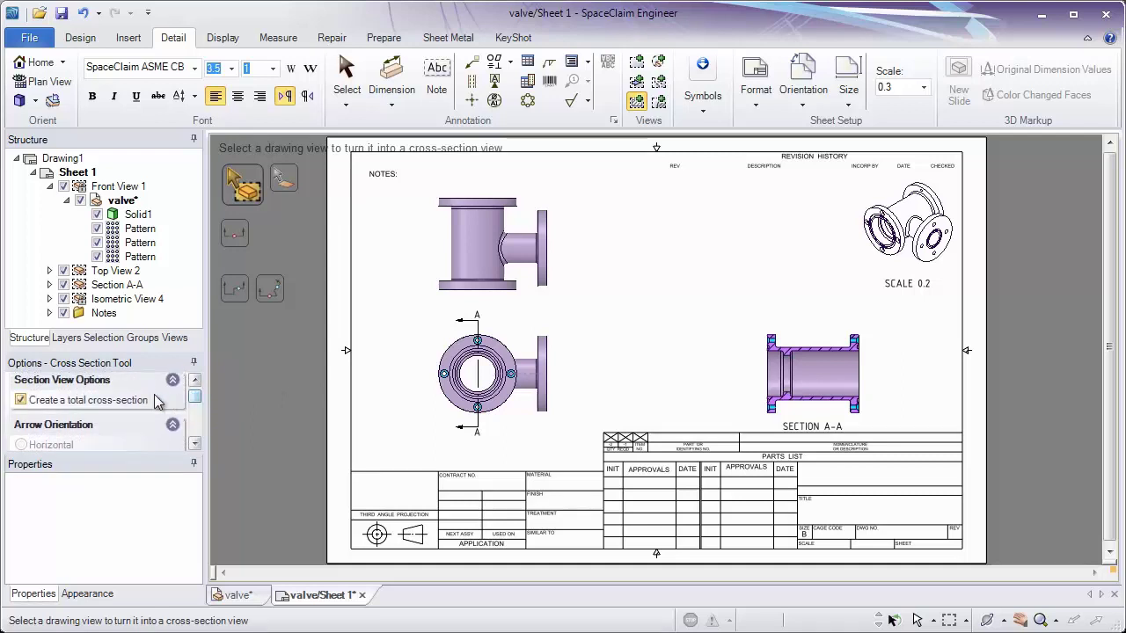
# Switch Cross Section to sectioning a view as a new view and review Arrow Orientation and Placement
pyautogui.moveTo(196, 399)
pyautogui.mouseDown()
pyautogui.moveTo(195, 432)
pyautogui.moveTo(196, 388)
pyautogui.moveTo(200, 418)
pyautogui.mouseUp()
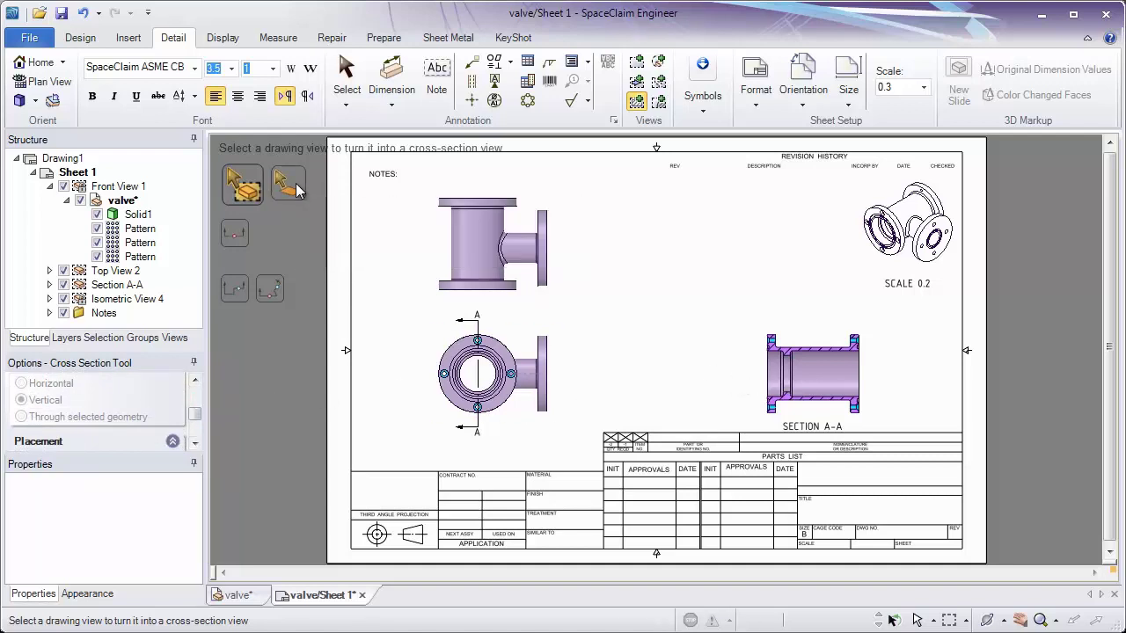
pyautogui.click(294, 189)
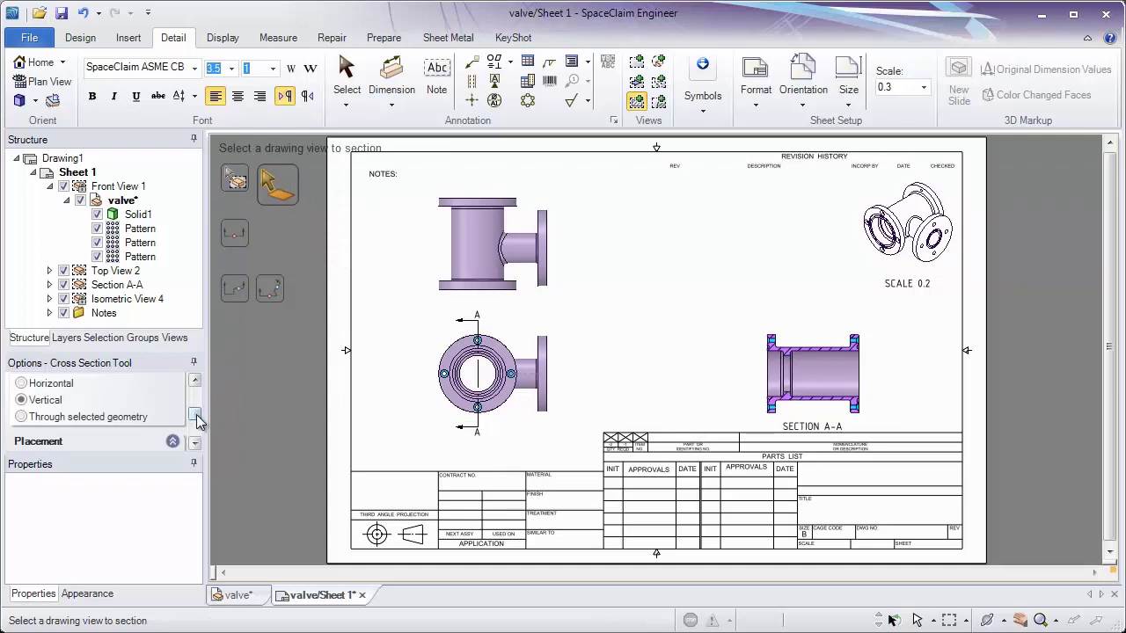
pyautogui.scroll(-1, 197, 426)
pyautogui.moveTo(196, 425)
pyautogui.mouseDown()
pyautogui.moveTo(194, 437)
pyautogui.moveTo(196, 407)
pyautogui.mouseUp()
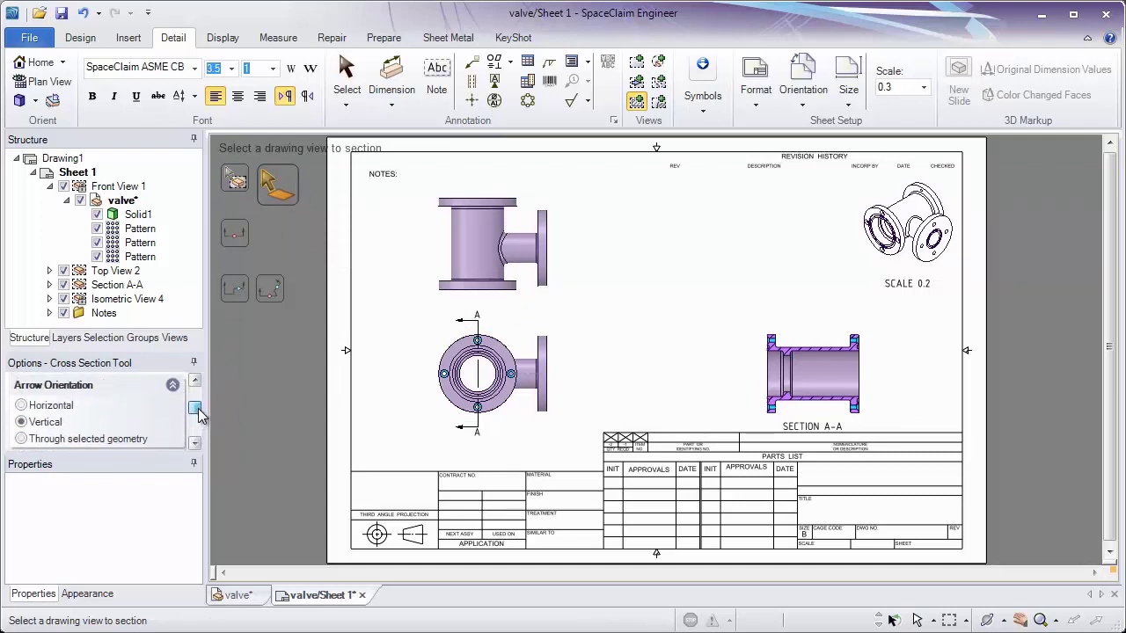
# Circle the Section A-A flange corner as a 0.6-scale Detail A placed above the section
pyautogui.click(349, 86)
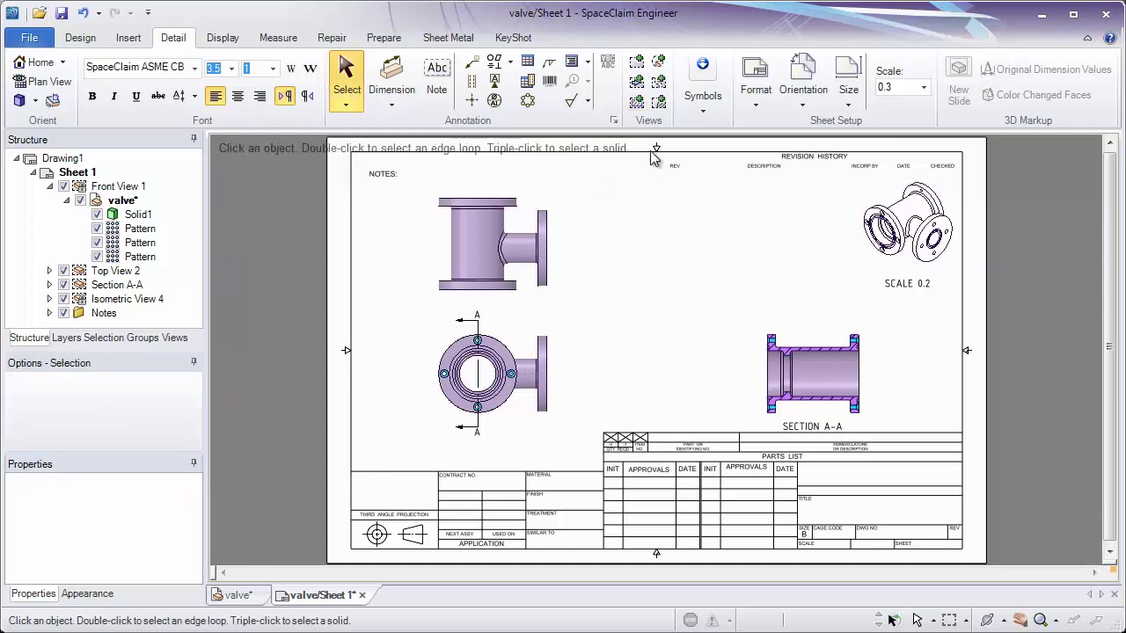
pyautogui.click(659, 63)
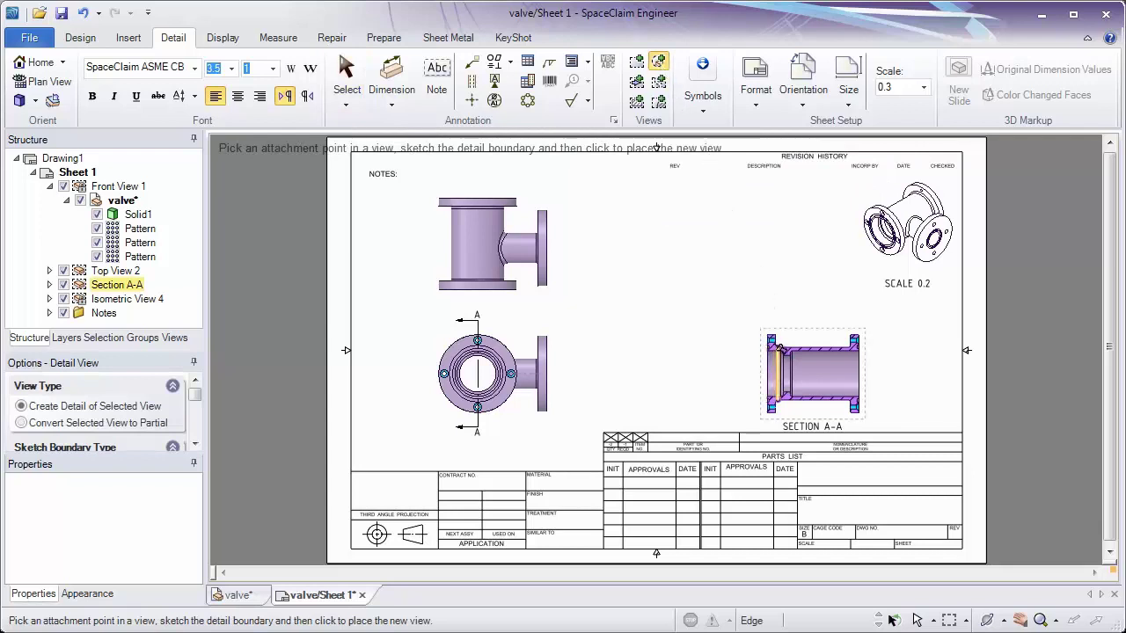
pyautogui.click(779, 348)
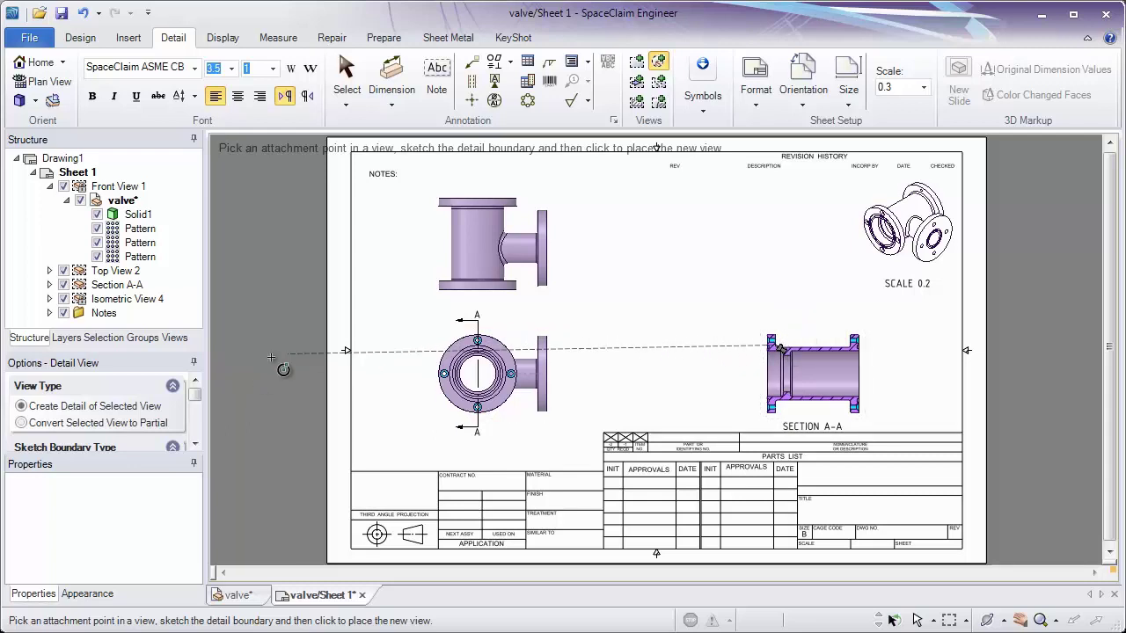
pyautogui.moveTo(197, 394); pyautogui.dragTo(196, 423)
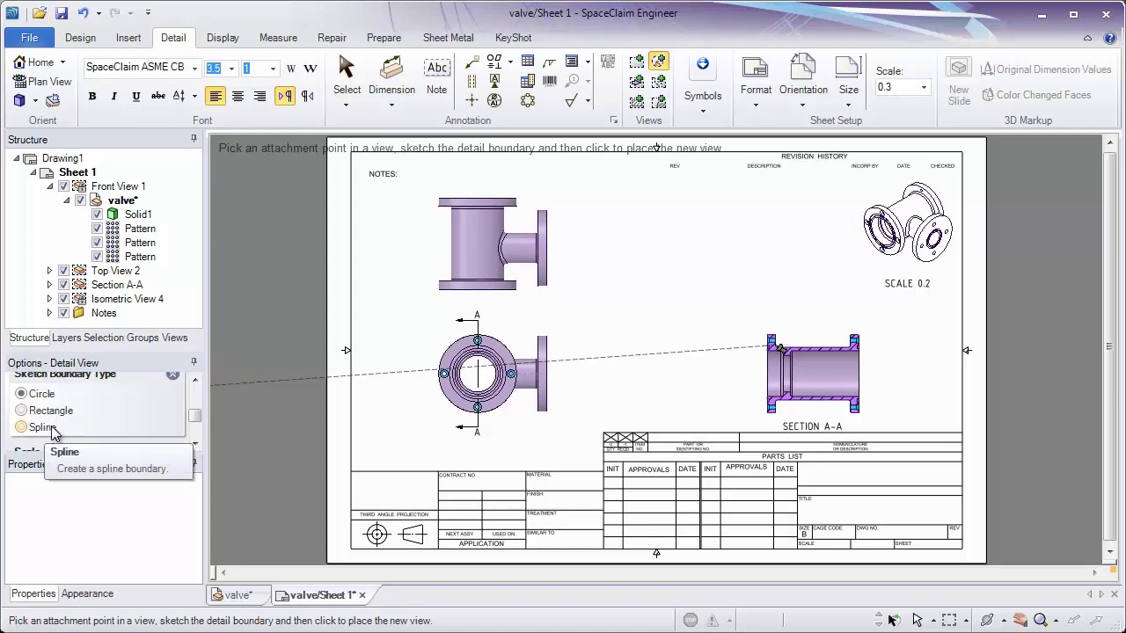
pyautogui.click(779, 343)
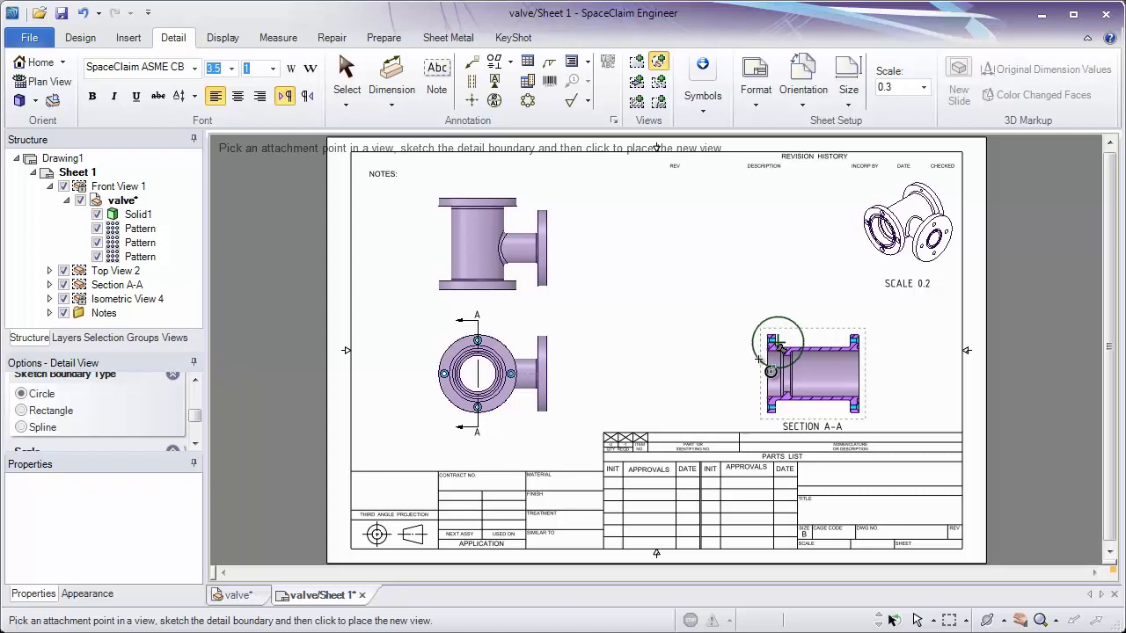
pyautogui.click(759, 364)
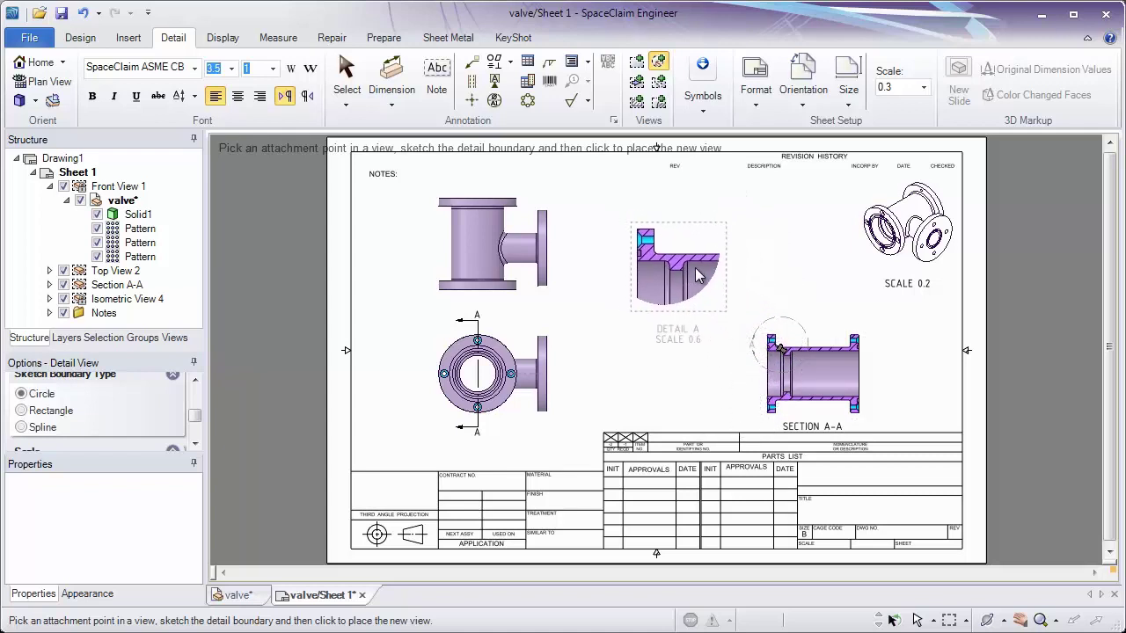
pyautogui.click(717, 239)
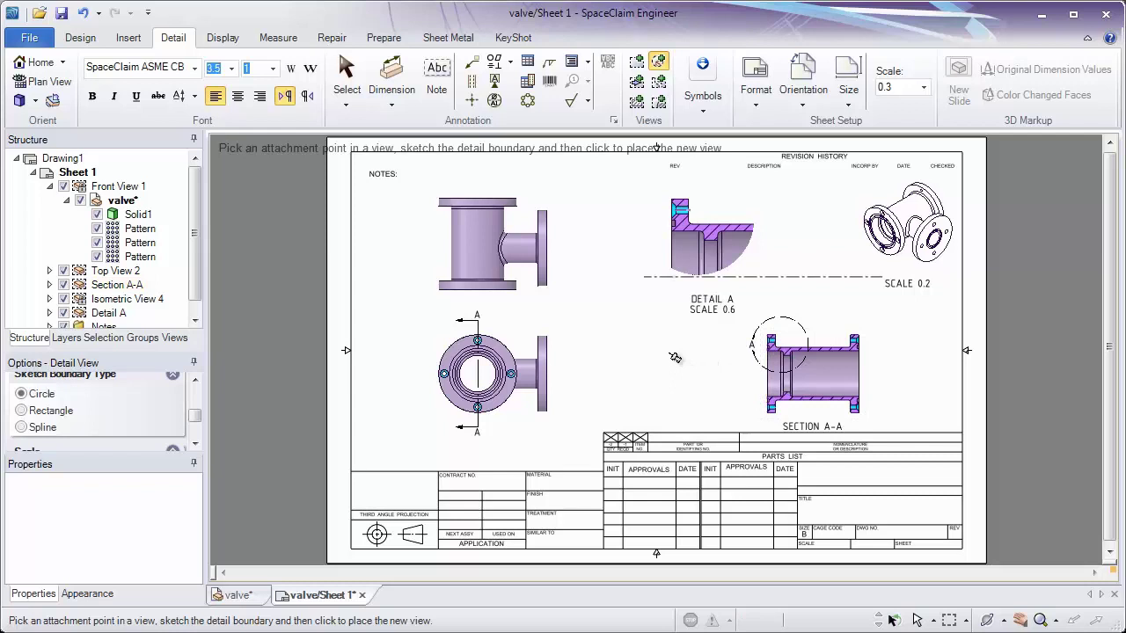
pyautogui.press('Escape')
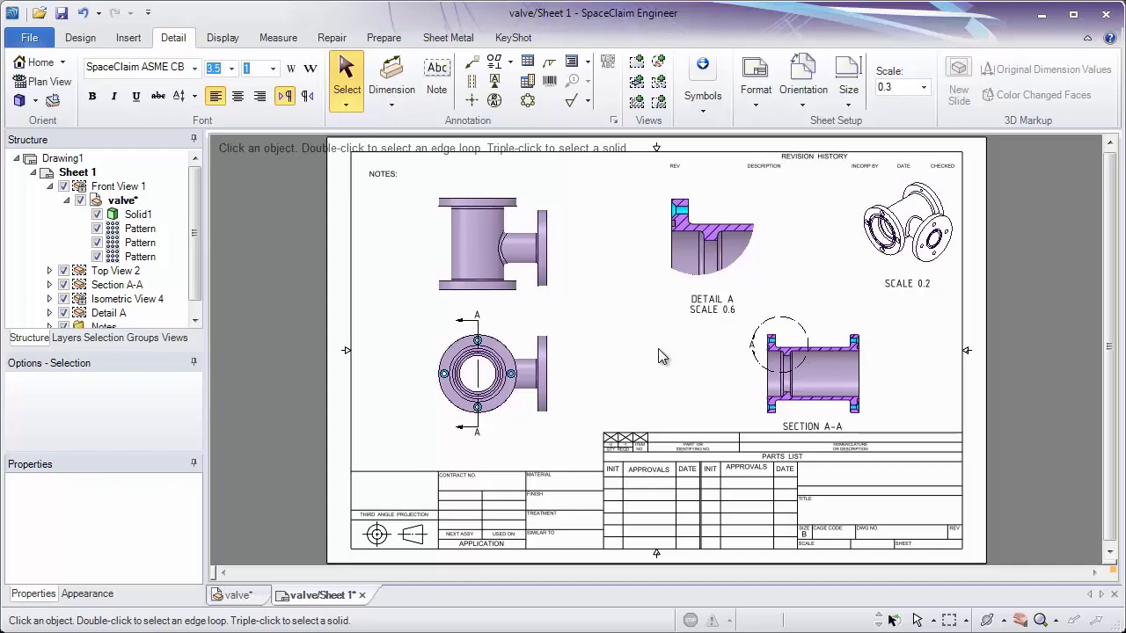
# Zoom into the front view and dimension the top flange as Ø170mm
pyautogui.keyDown('ctrl'); pyautogui.scroll(1, 558, 212); pyautogui.keyUp('ctrl')
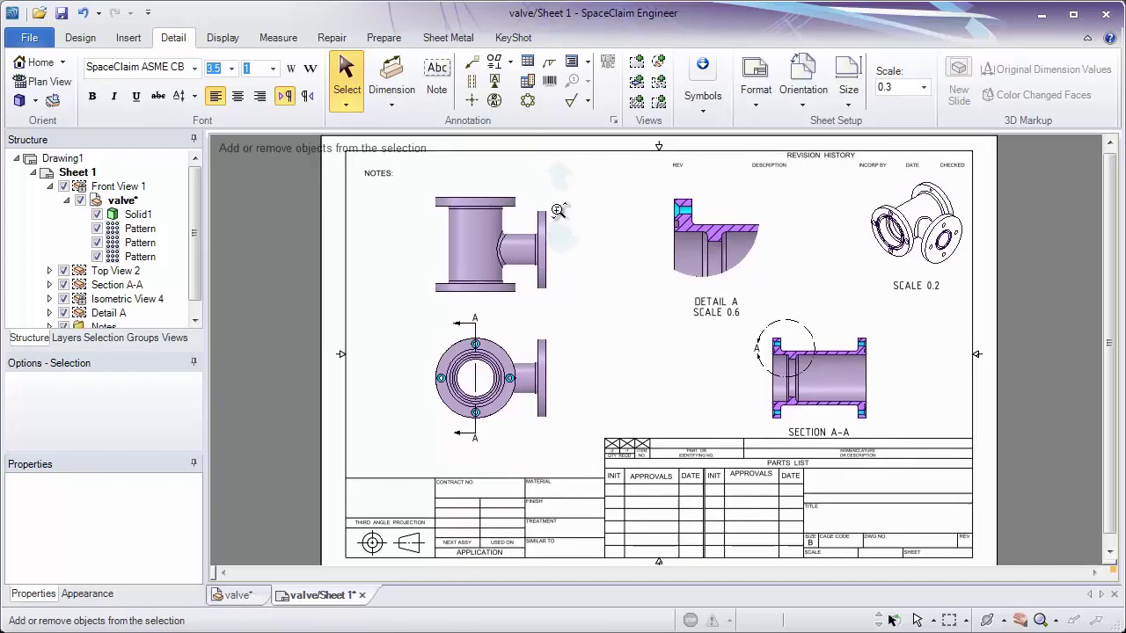
pyautogui.keyDown('ctrl'); pyautogui.moveTo(559, 212); pyautogui.dragTo(535, 320, button='middle'); pyautogui.keyUp('ctrl')
pyautogui.scroll(2, 576, 320)
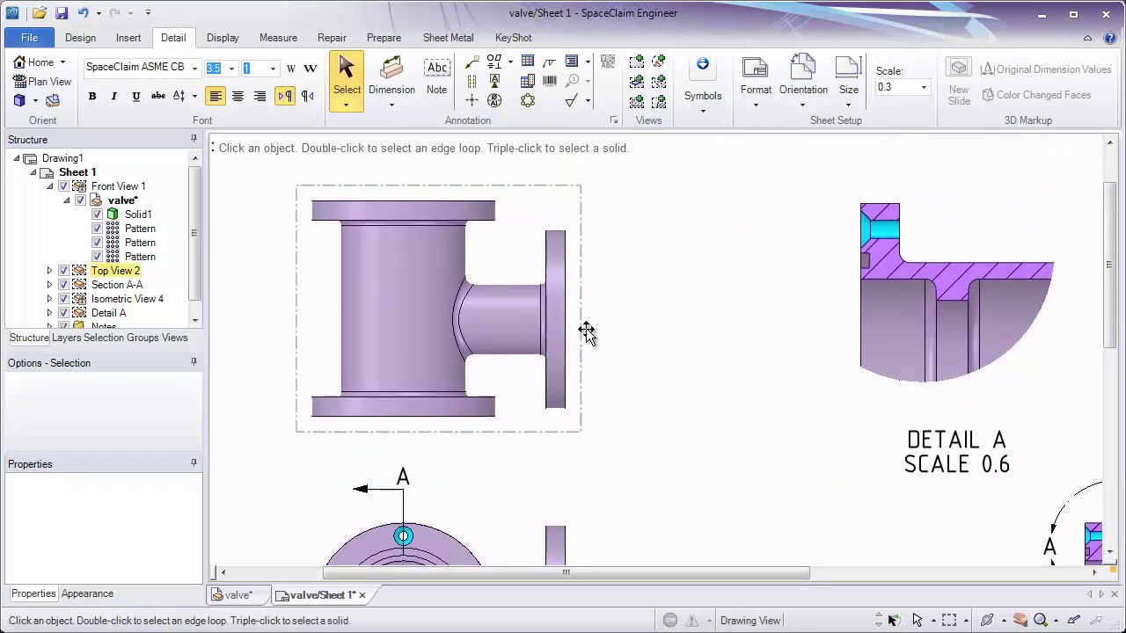
pyautogui.click(403, 70)
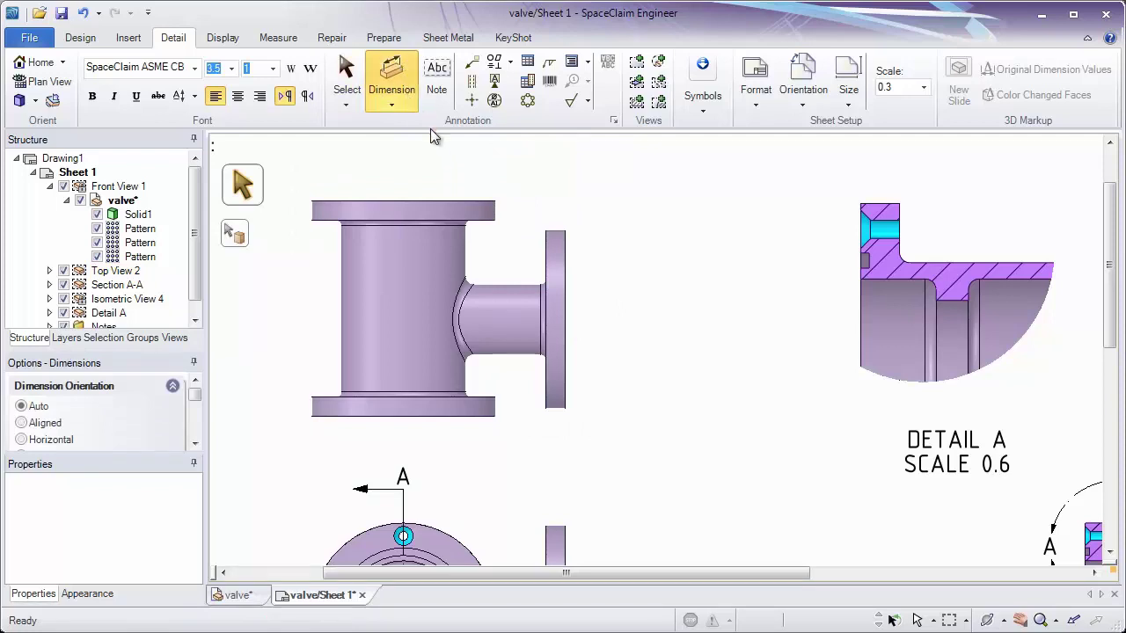
pyautogui.moveTo(435, 151); pyautogui.dragTo(470, 159, button='middle')
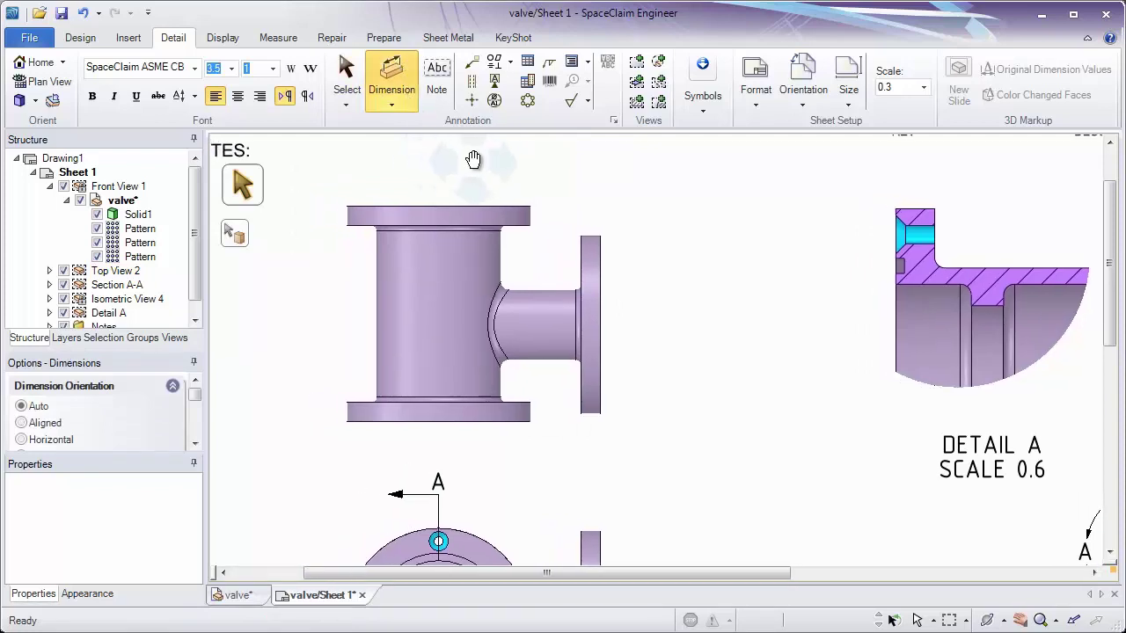
pyautogui.click(443, 209)
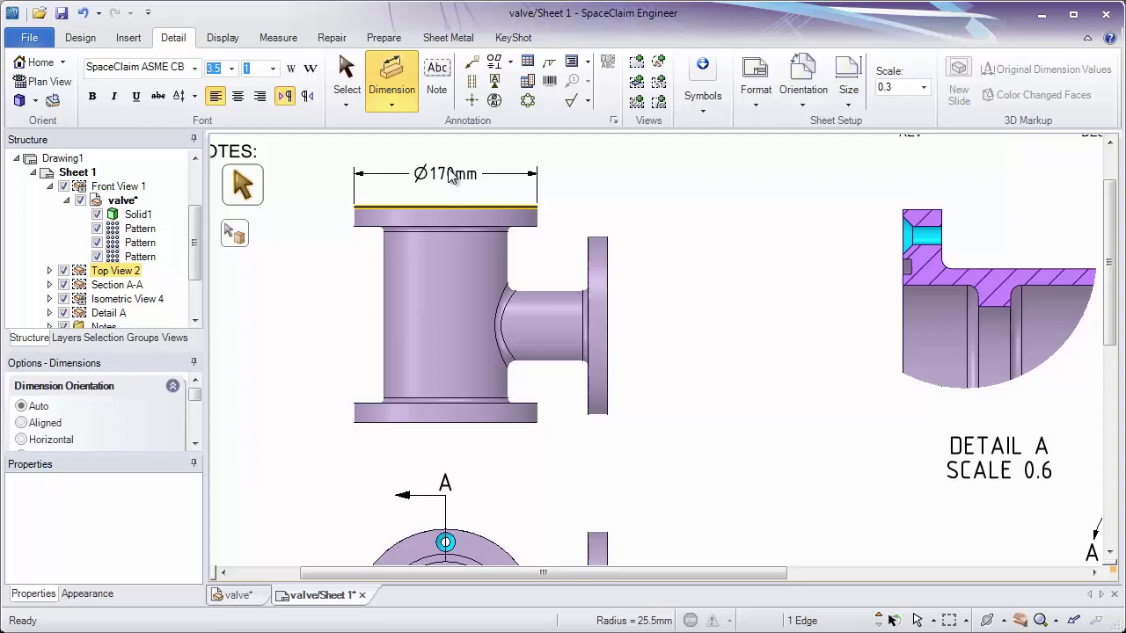
pyautogui.click(451, 169)
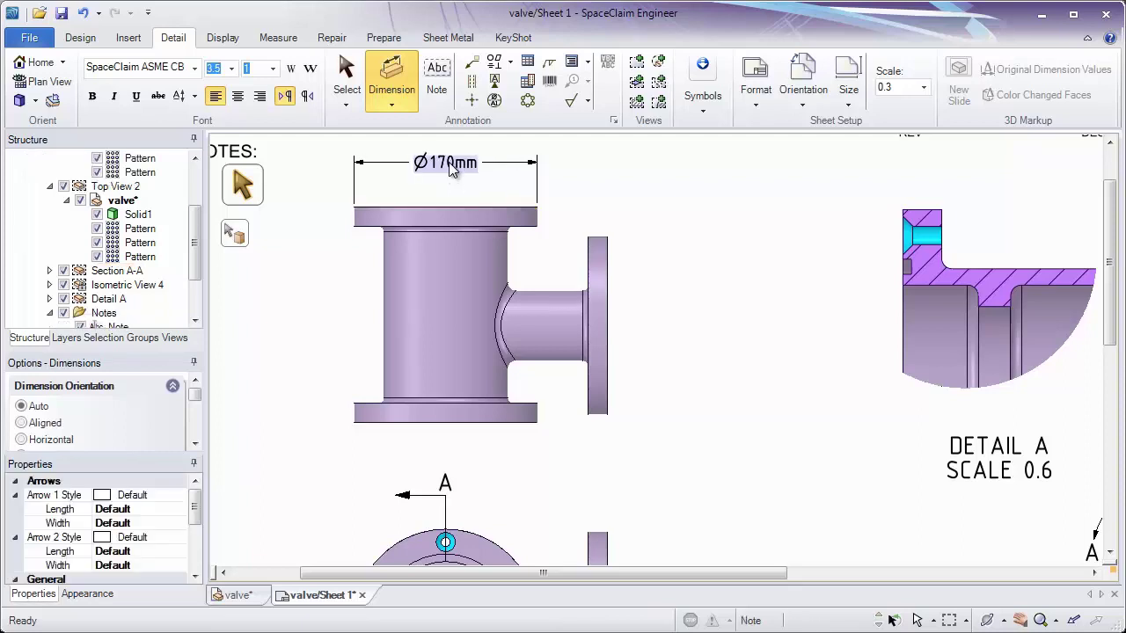
# Add the 200mm overall flange-to-flange height and the 90° angle between the pipes
pyautogui.click(388, 214)
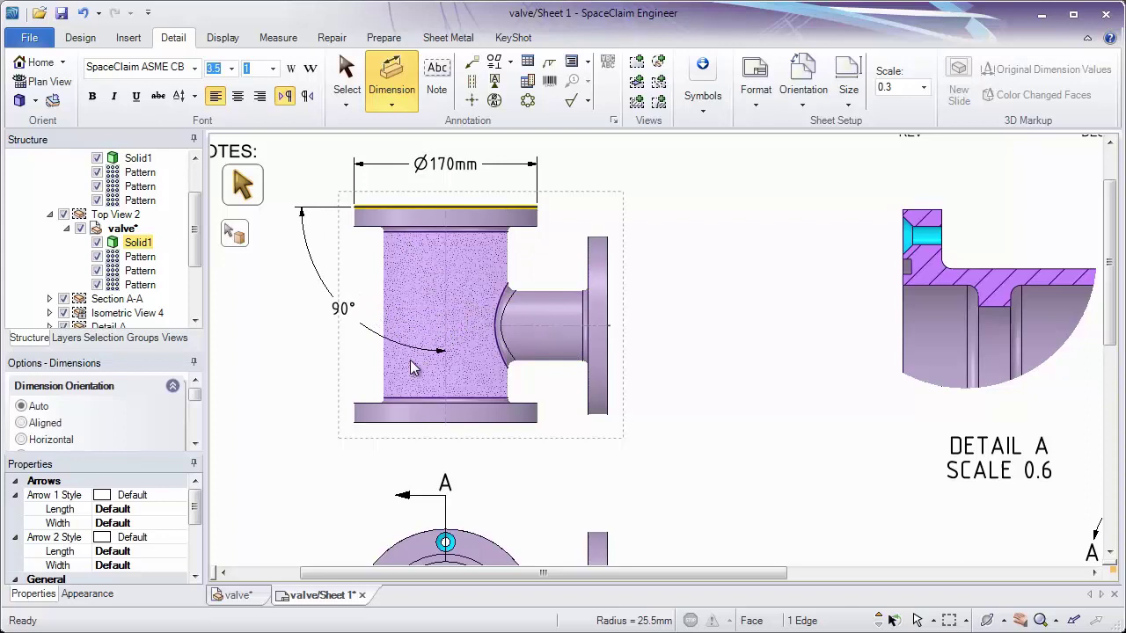
pyautogui.click(381, 430)
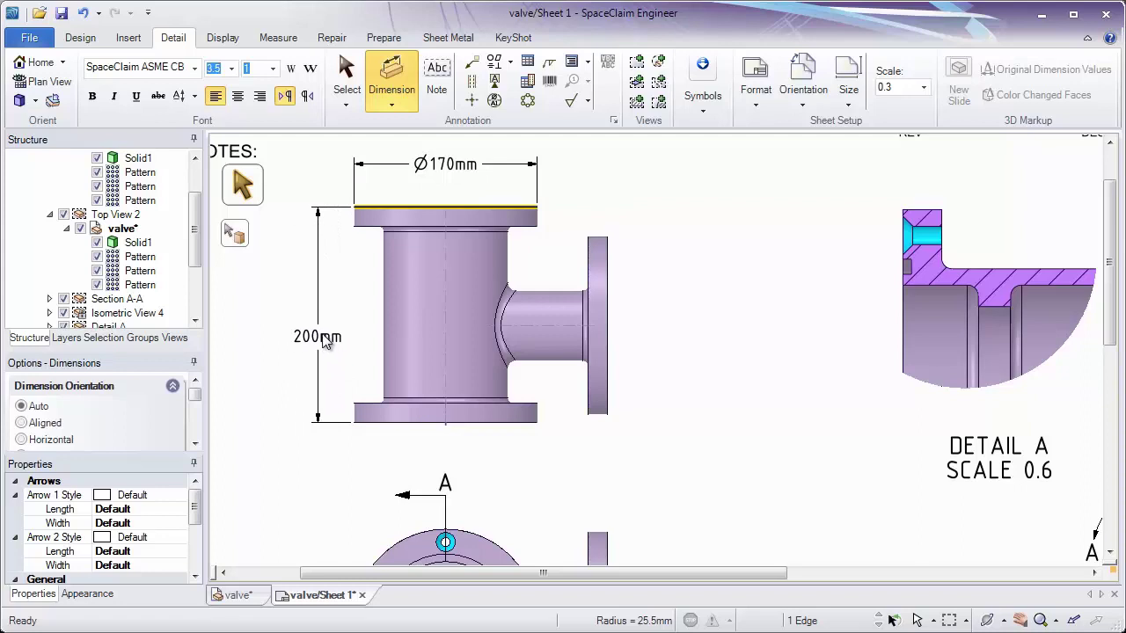
pyautogui.click(328, 320)
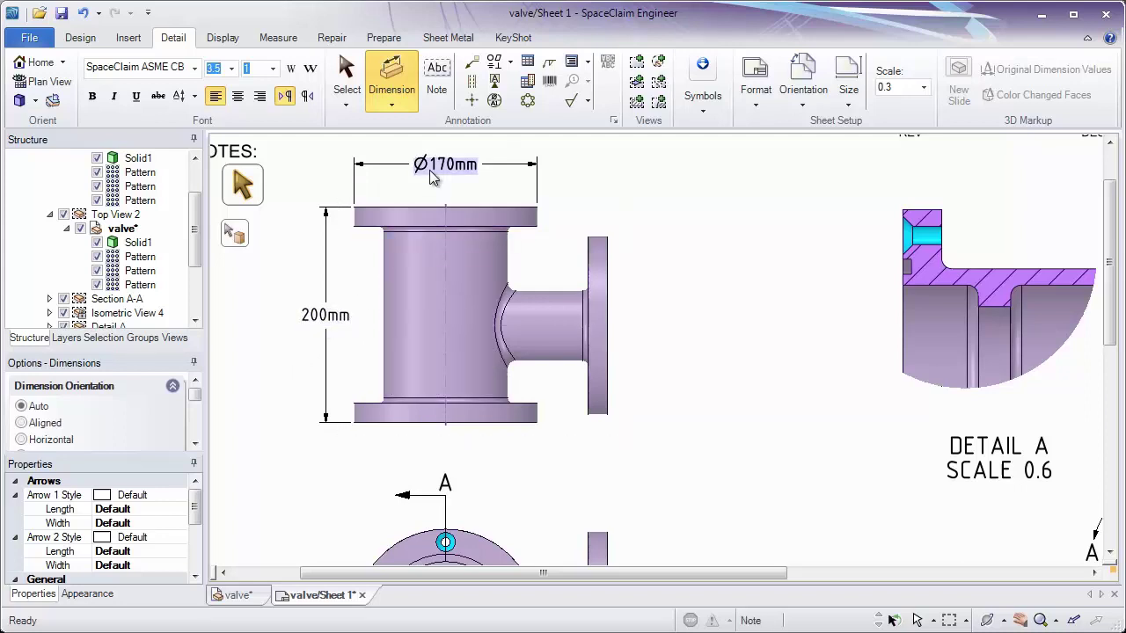
pyautogui.click(507, 269)
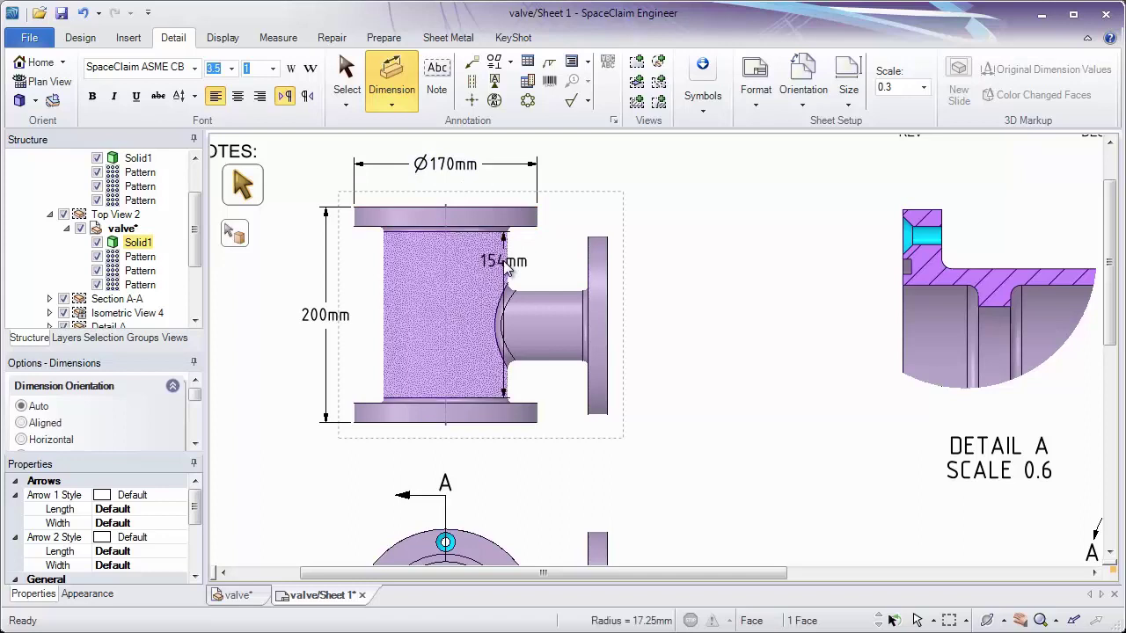
pyautogui.click(543, 297)
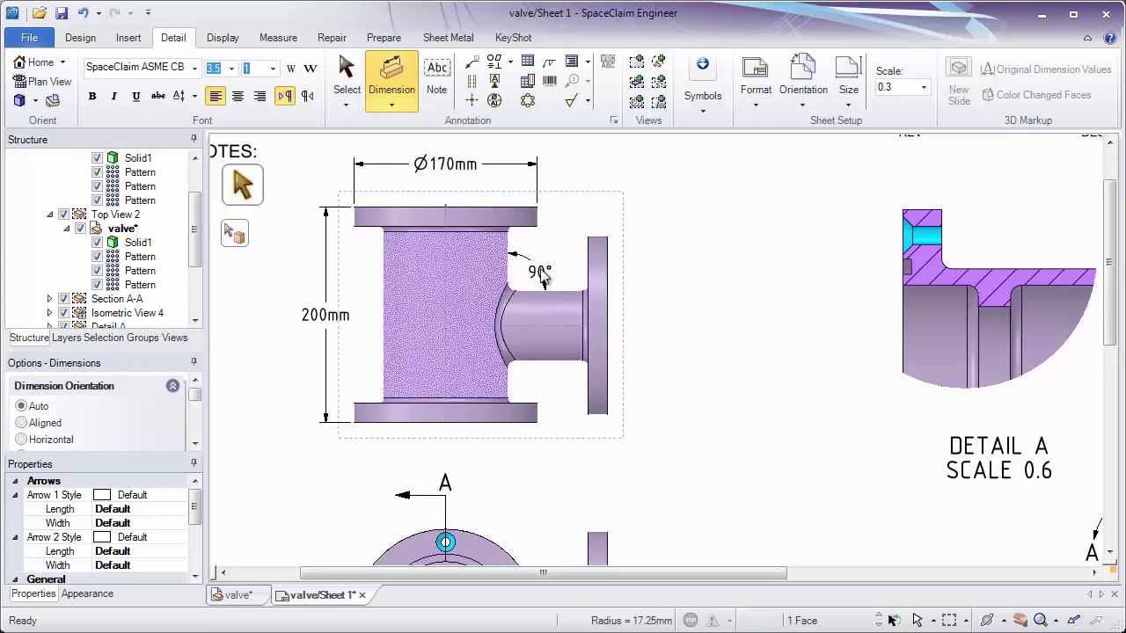
pyautogui.click(543, 271)
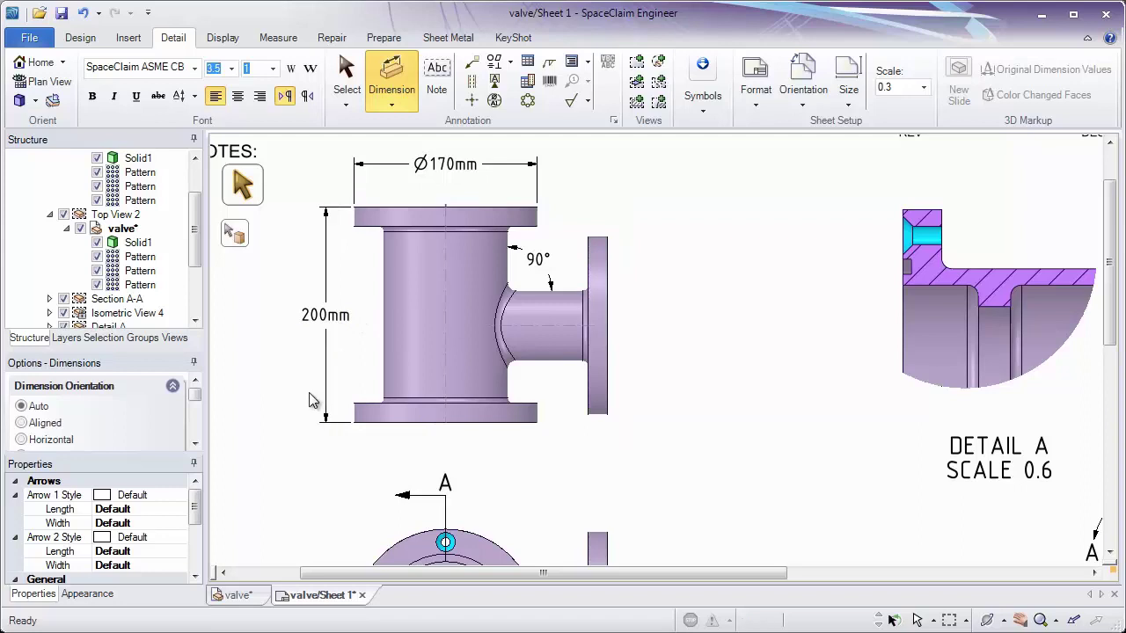
# Select the 200mm height dimension and scroll the Properties panel to its Tolerances section
pyautogui.press('s')
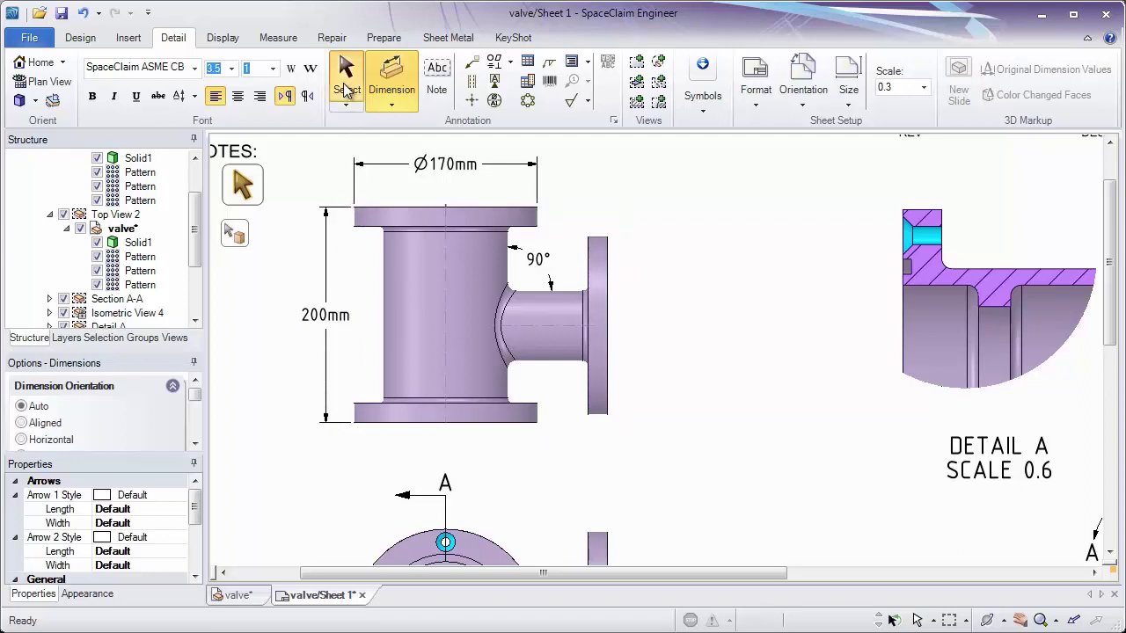
pyautogui.click(333, 322)
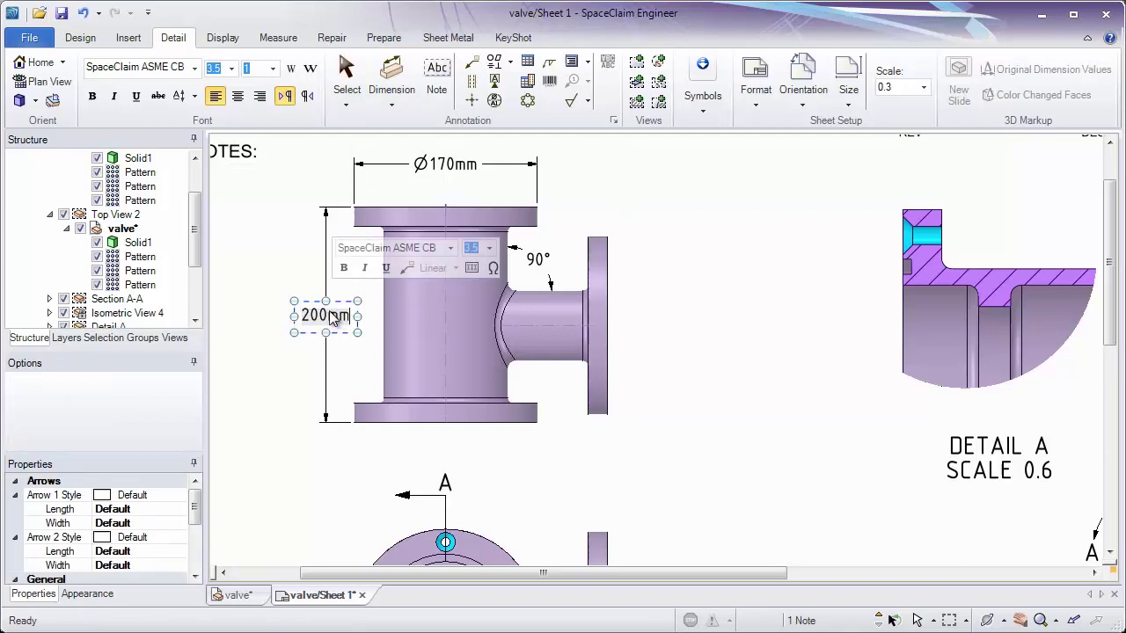
pyautogui.click(334, 321)
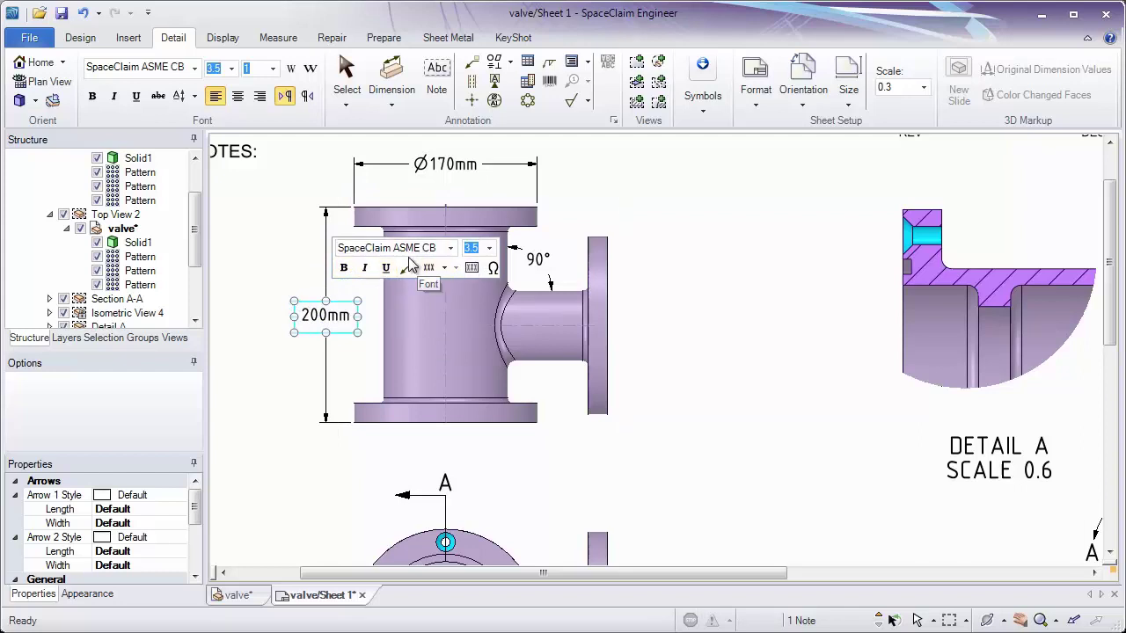
pyautogui.rightClick(276, 264)
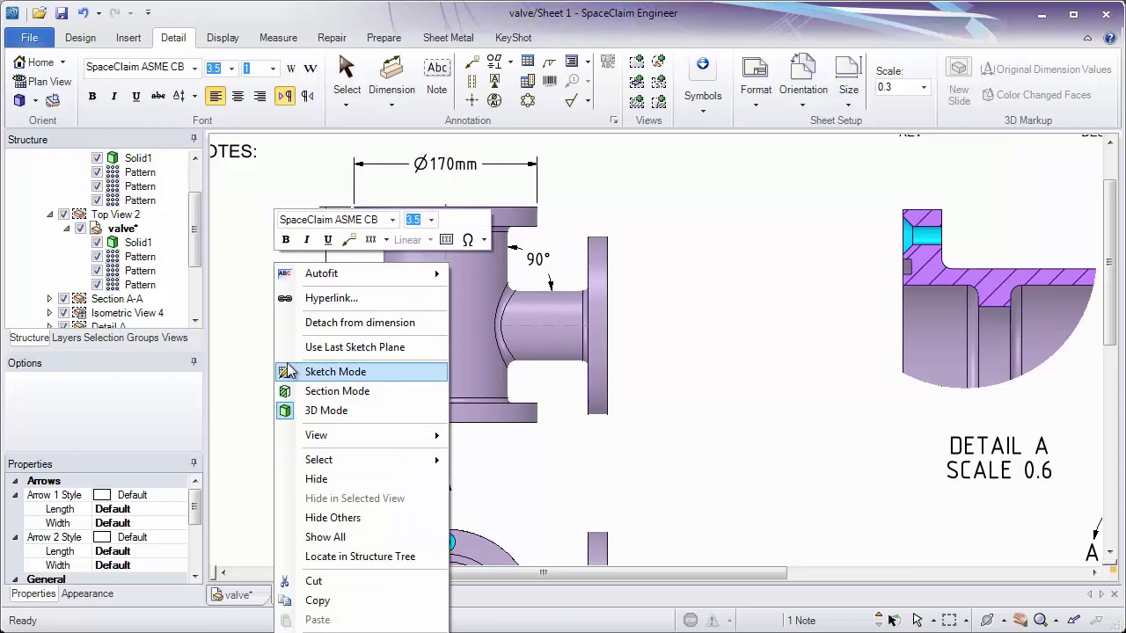
pyautogui.click(197, 501)
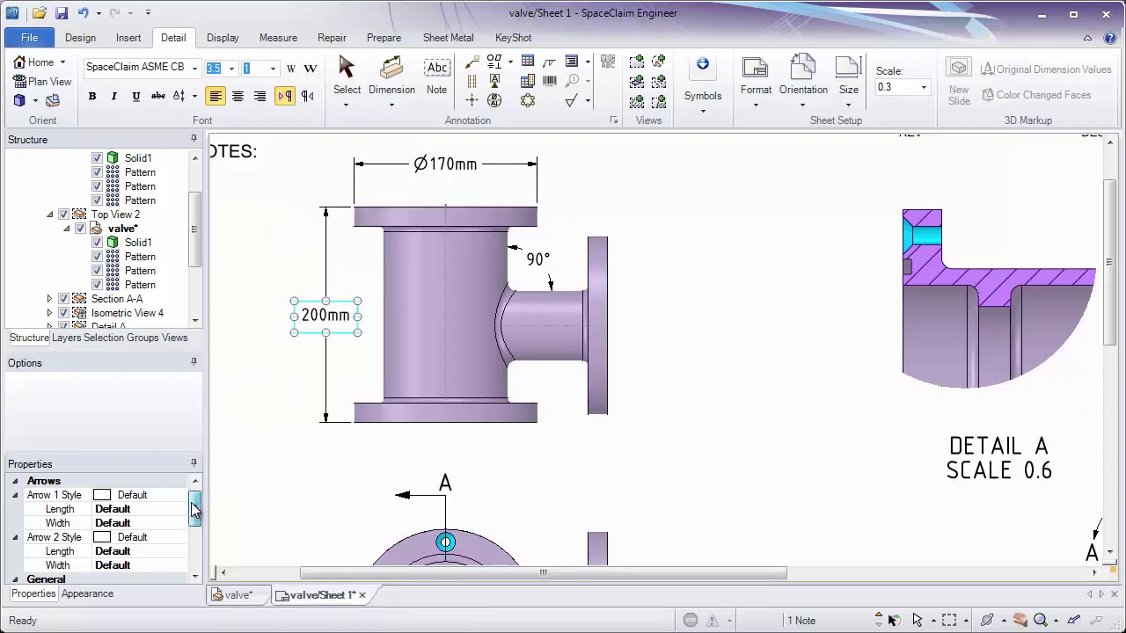
pyautogui.moveTo(196, 503); pyautogui.dragTo(196, 552)
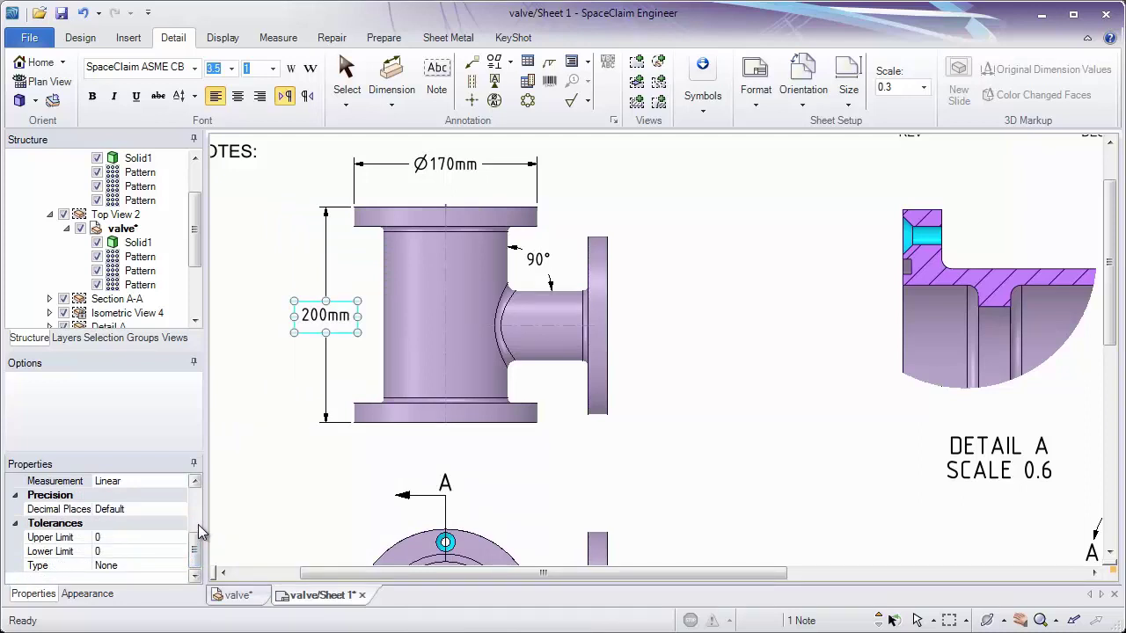
# Give the 200mm dimension a Limits tolerance with +0.2 upper and -0.2 lower values
pyautogui.click(176, 565)
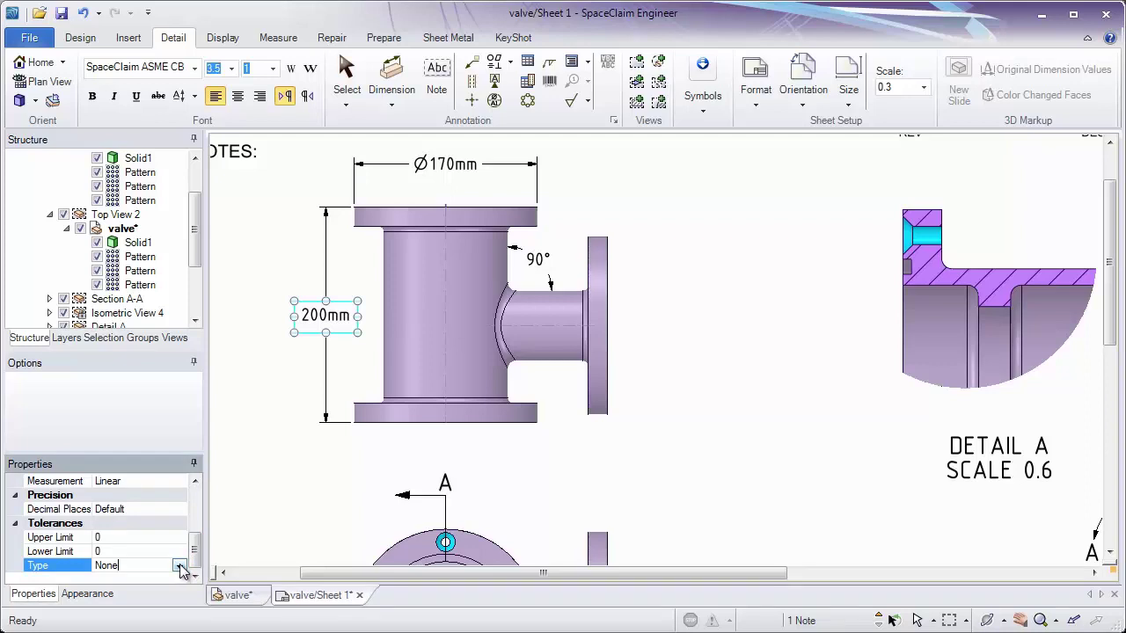
pyautogui.click(179, 568)
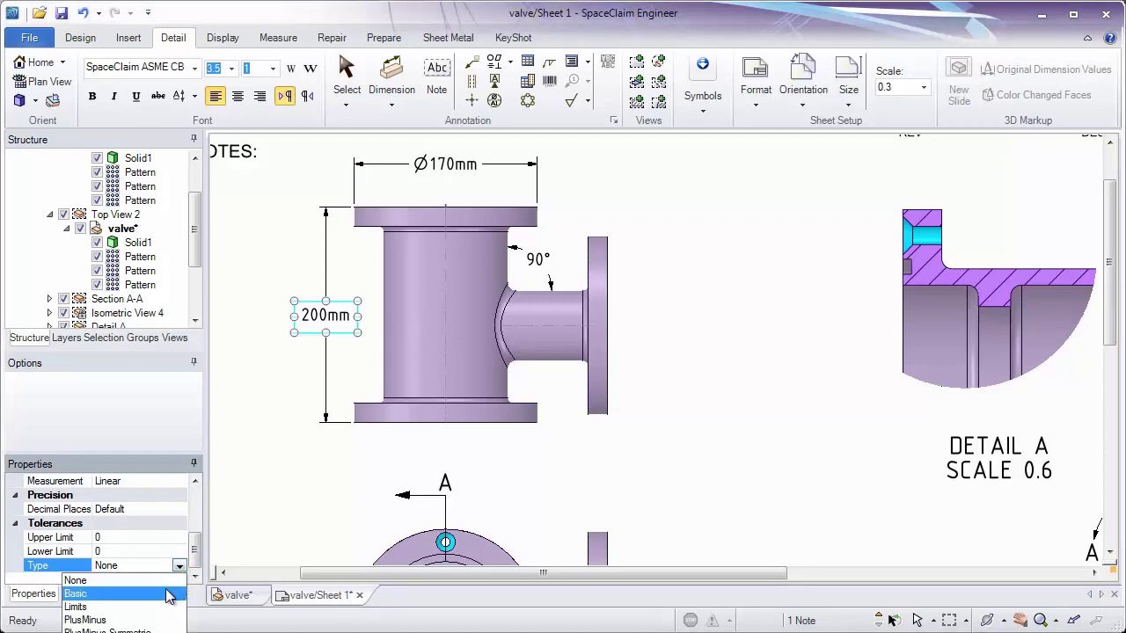
pyautogui.click(167, 595)
pyautogui.click(179, 568)
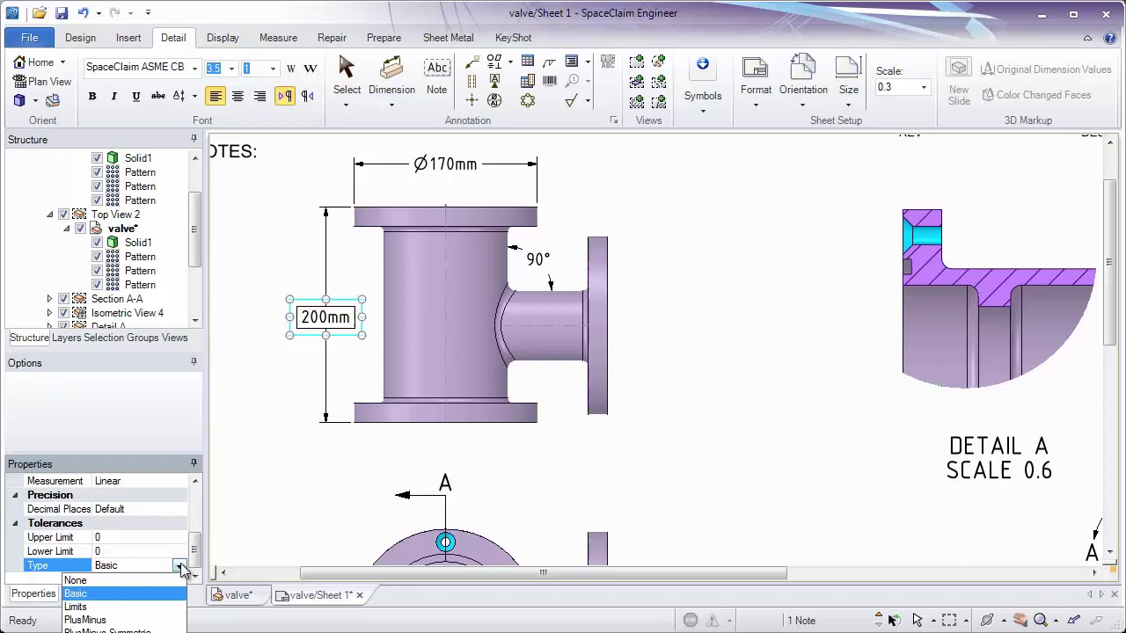
pyautogui.click(125, 616)
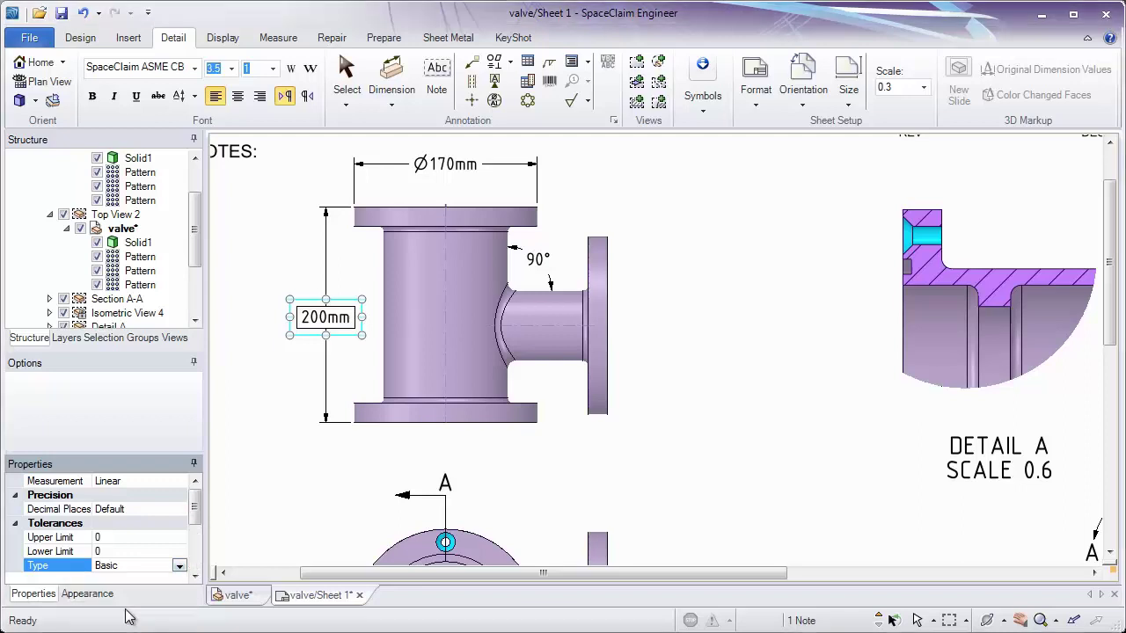
pyautogui.click(119, 536)
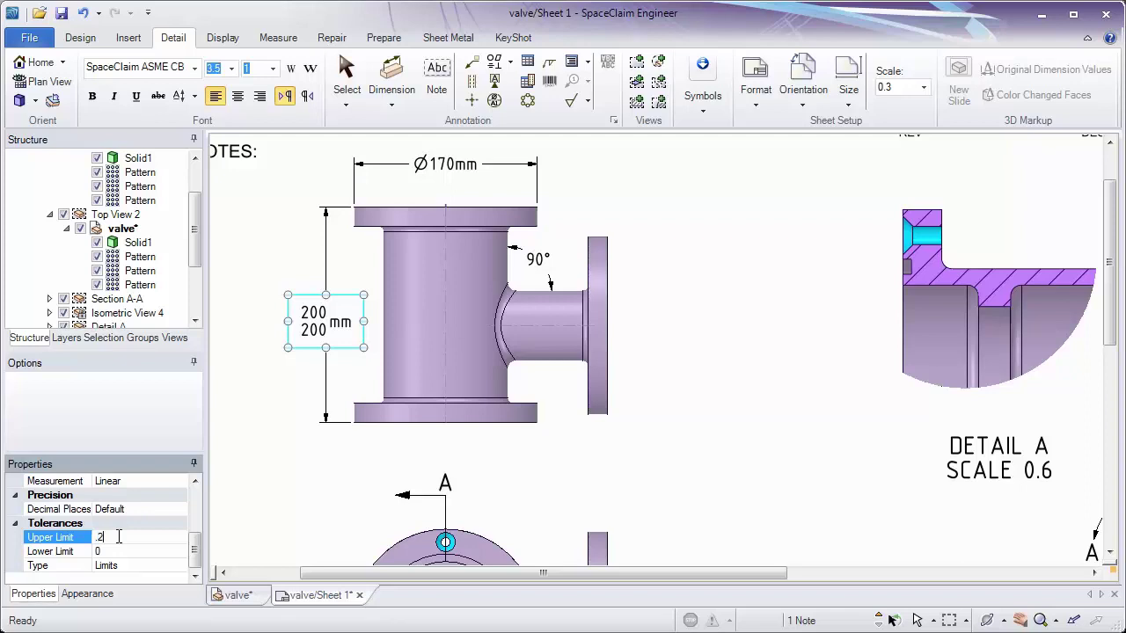
pyautogui.press('Return')
pyautogui.click(112, 580)
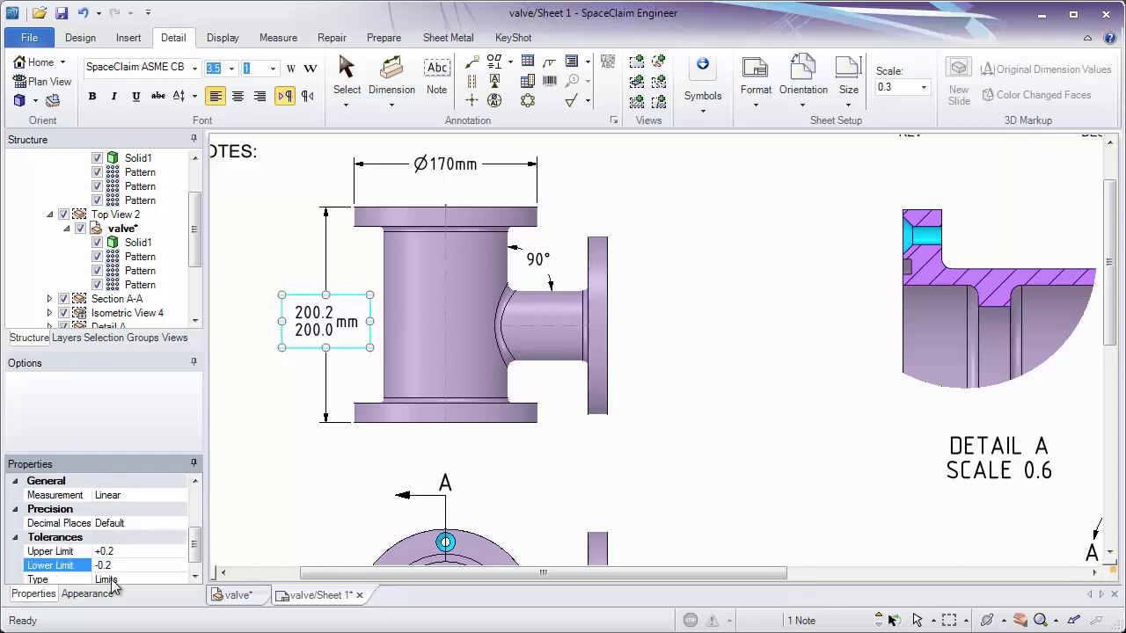
pyautogui.press('Return')
# Switch the tolerance type to PlusMinus Symmetric so it reads 200±0.2 mm
pyautogui.scroll(-1, 193, 546)
pyautogui.click(183, 568)
pyautogui.click(180, 567)
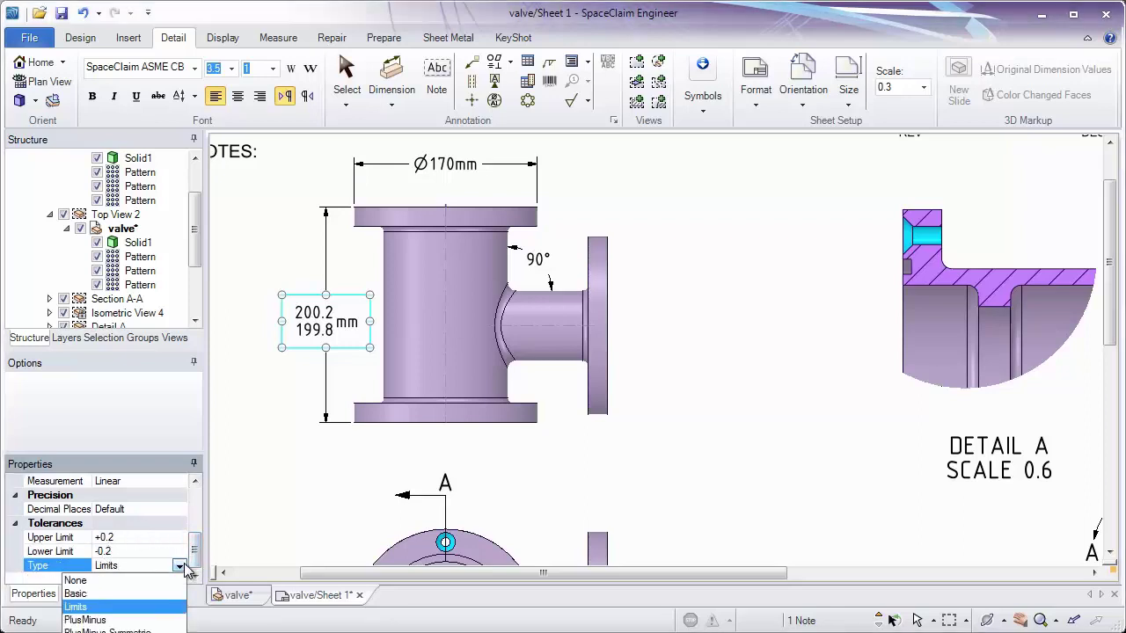
pyautogui.click(158, 630)
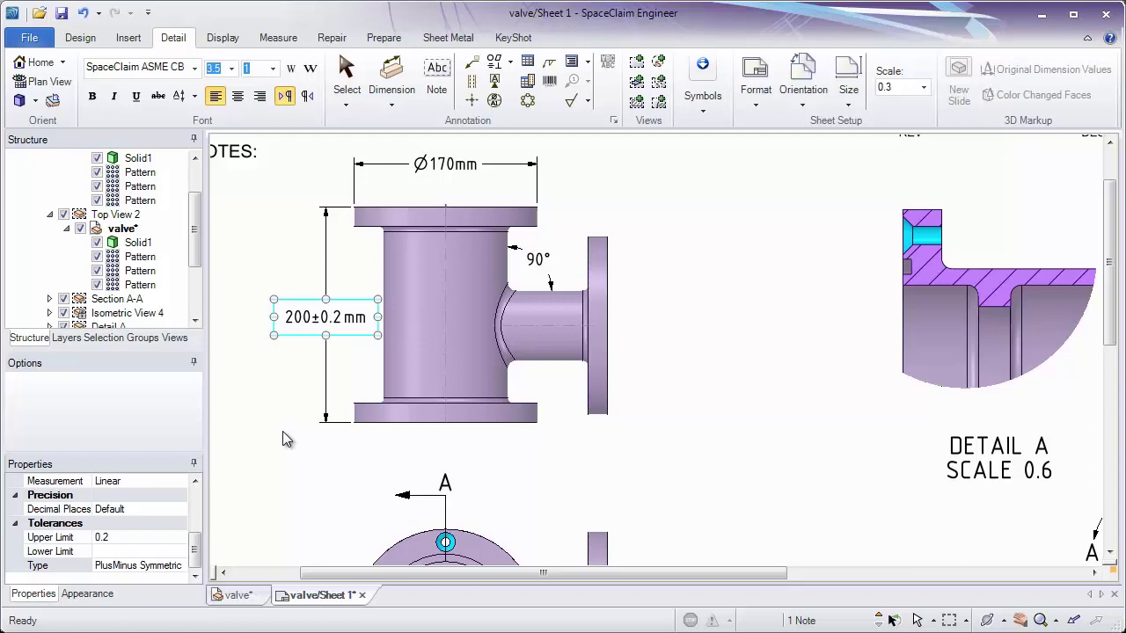
# Dimension the fillet in Detail A as R5mm, placing the label up and right
pyautogui.click(391, 88)
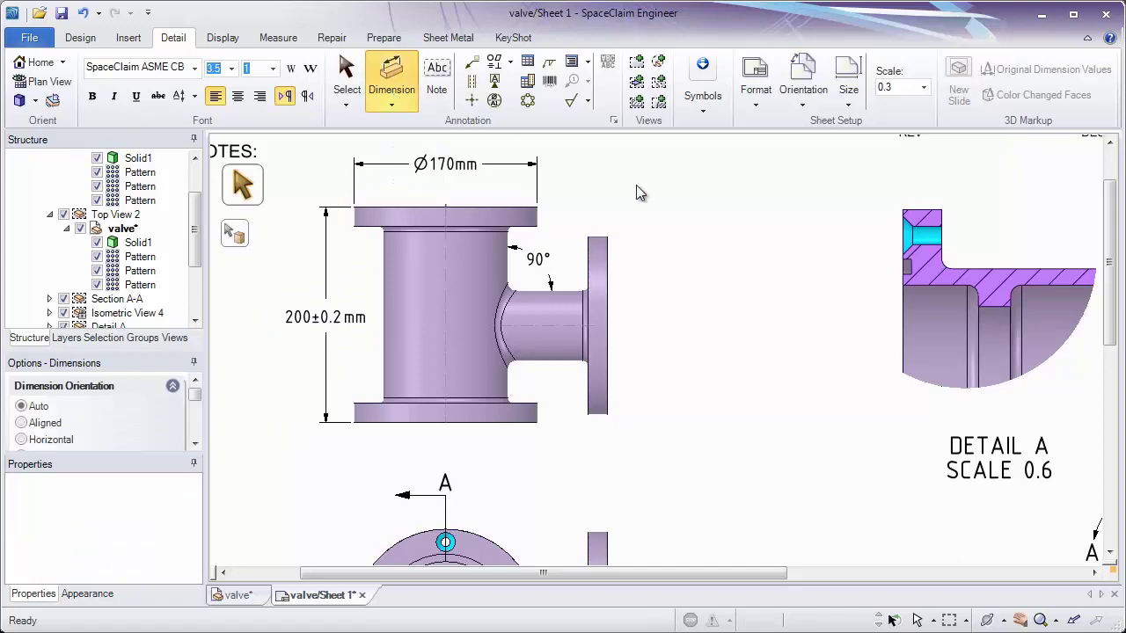
pyautogui.scroll(3, 1007, 230)
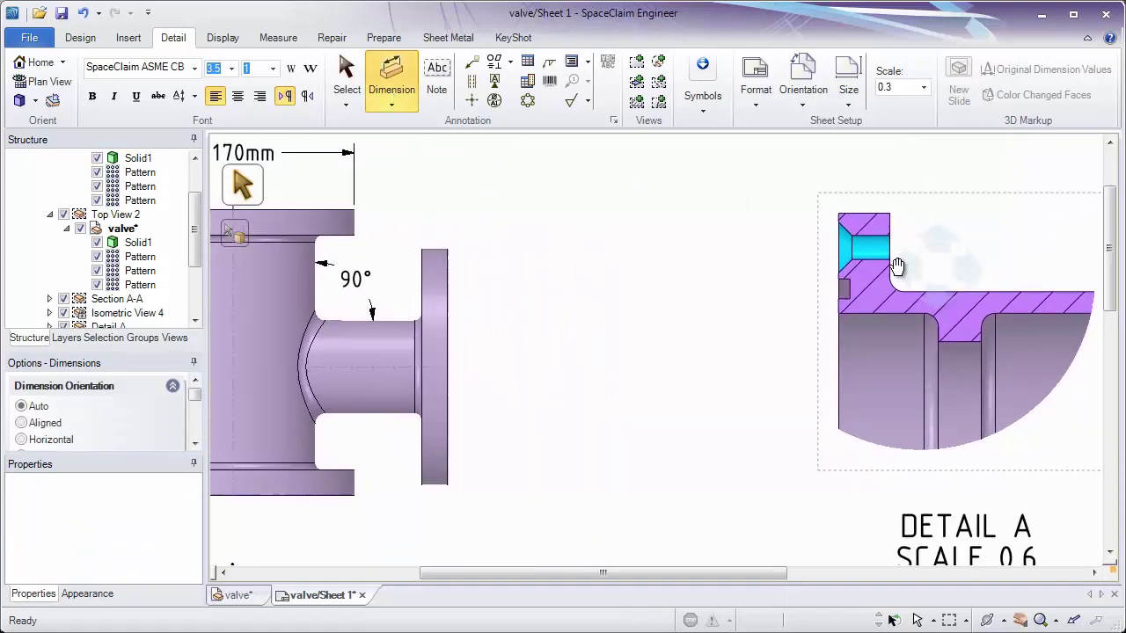
pyautogui.hscroll(3, 897, 266)
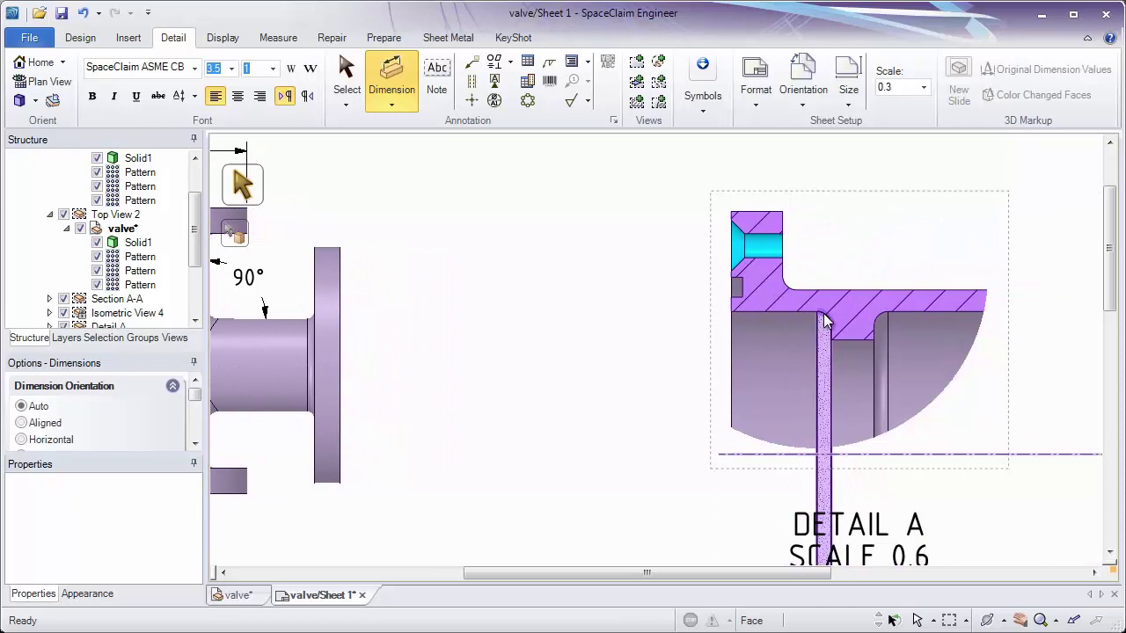
pyautogui.click(825, 321)
pyautogui.click(854, 271)
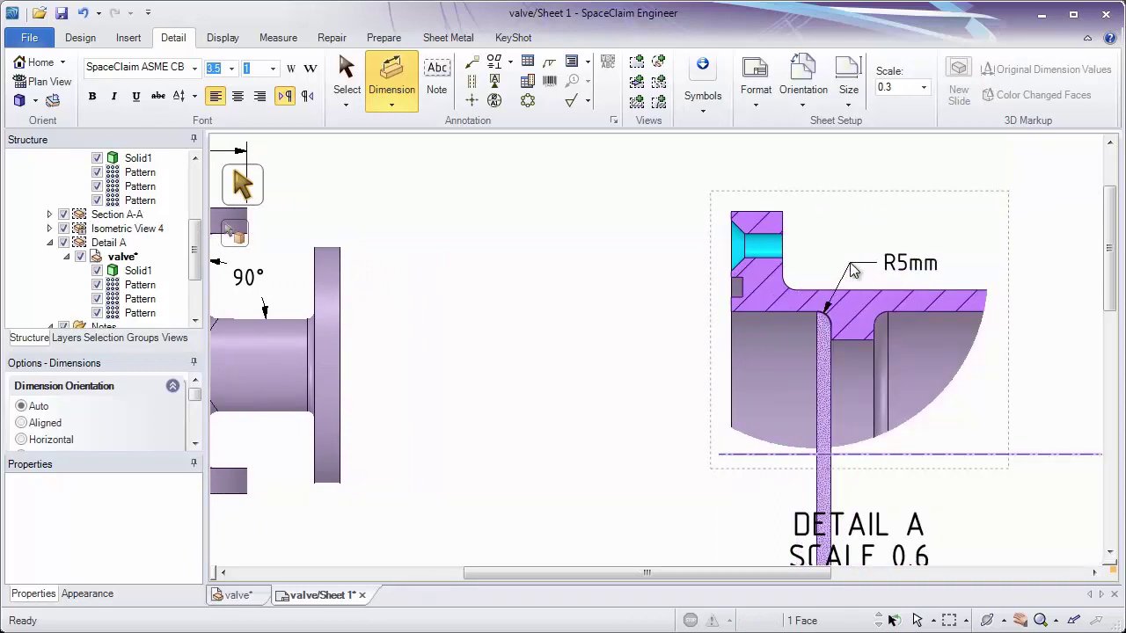
pyautogui.click(918, 239)
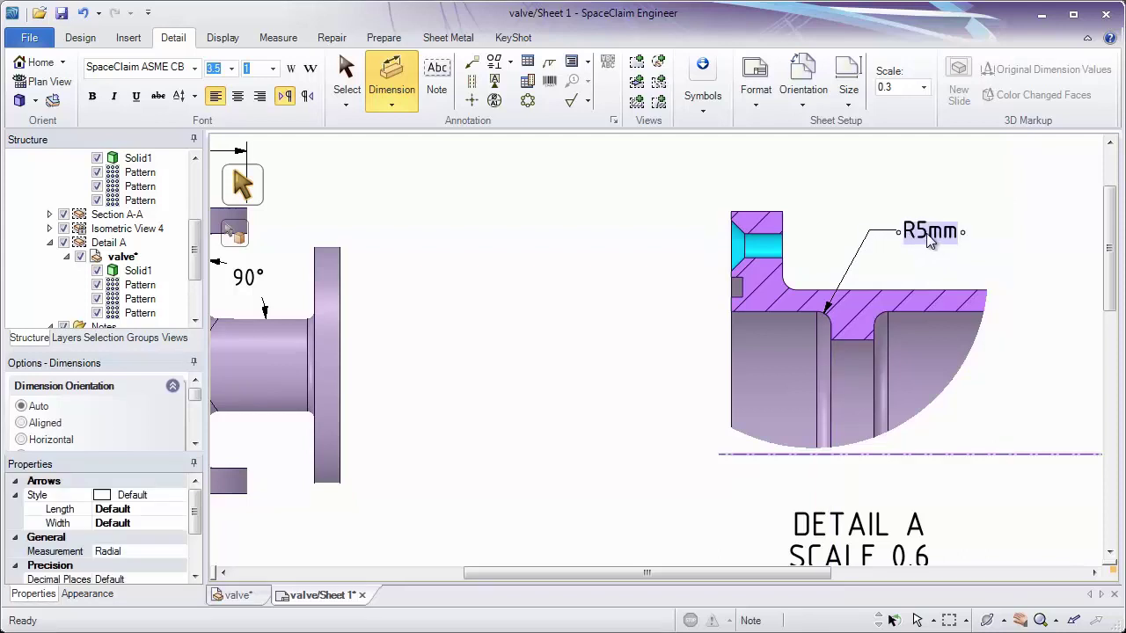
# Add the DRILL 8.40 THRU Ø17.92mm X 90° hole callout and position it left of the detail
pyautogui.click(763, 251)
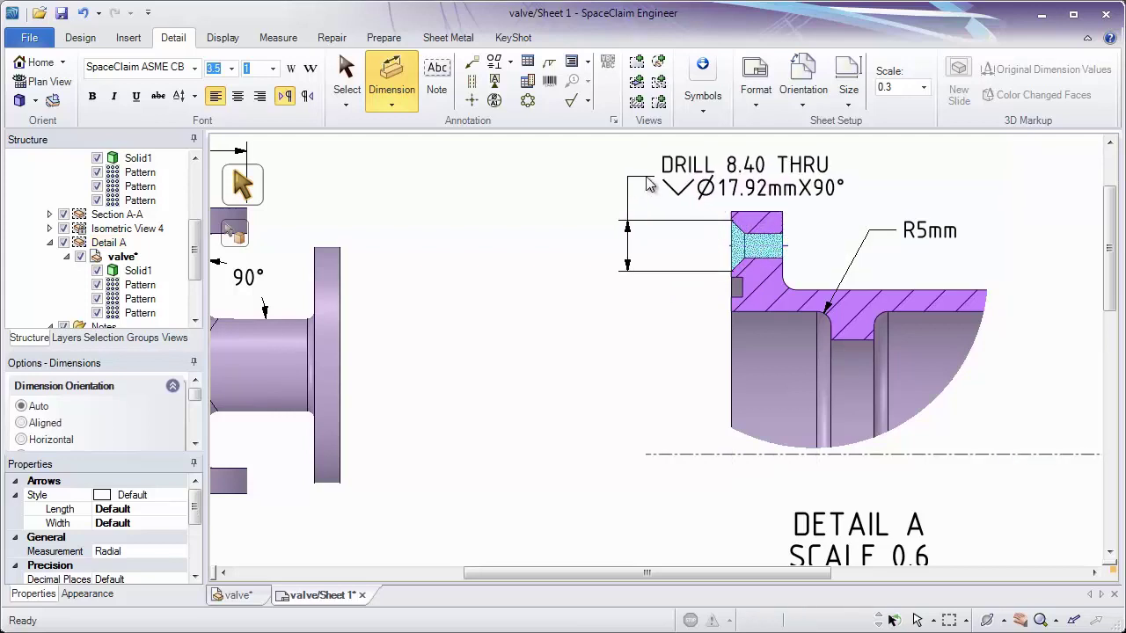
pyautogui.click(631, 185)
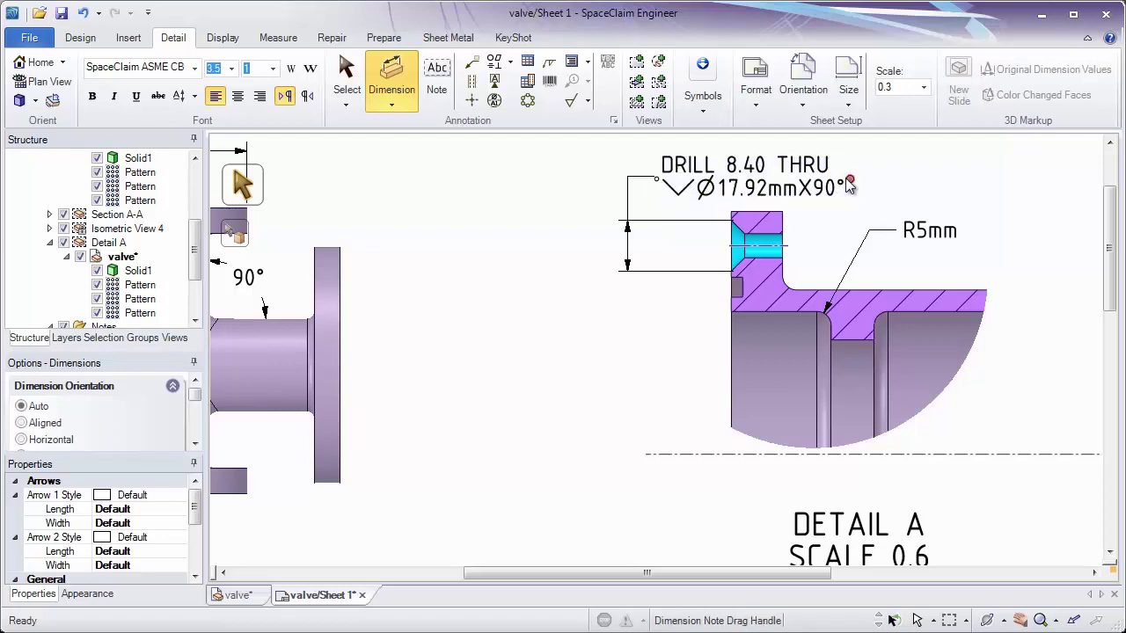
pyautogui.moveTo(851, 183); pyautogui.dragTo(807, 183)
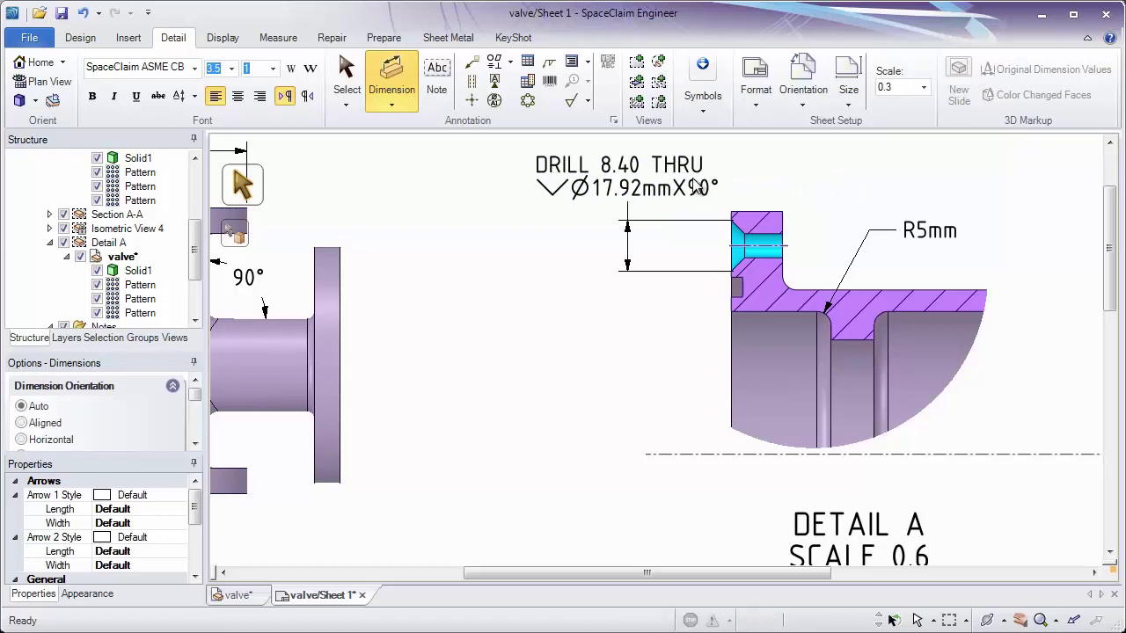
pyautogui.moveTo(647, 183); pyautogui.dragTo(614, 190)
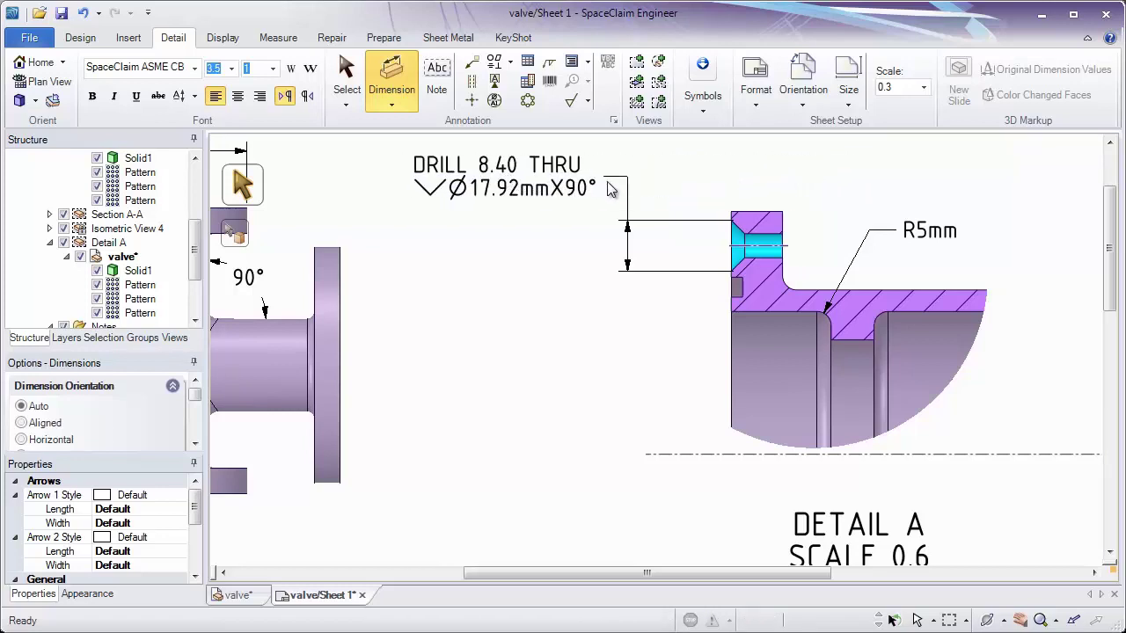
pyautogui.moveTo(614, 190); pyautogui.dragTo(637, 223)
# Add a bolt circle to view A-A's flange holes: 4X 90°, Ø146mm and a 4X DRILL 8.40 THRU callout
pyautogui.scroll(-3, 563, 334)
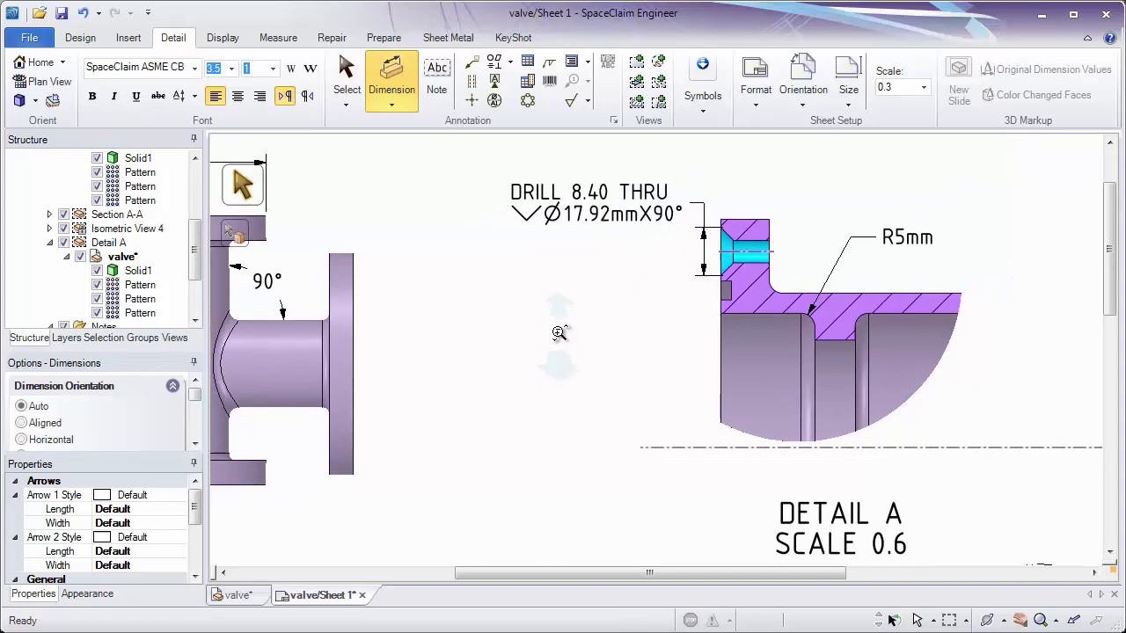
pyautogui.moveTo(453, 430)
pyautogui.mouseDown(button='middle')
pyautogui.moveTo(616, 211)
pyautogui.moveTo(710, 149)
pyautogui.mouseUp(button='middle')
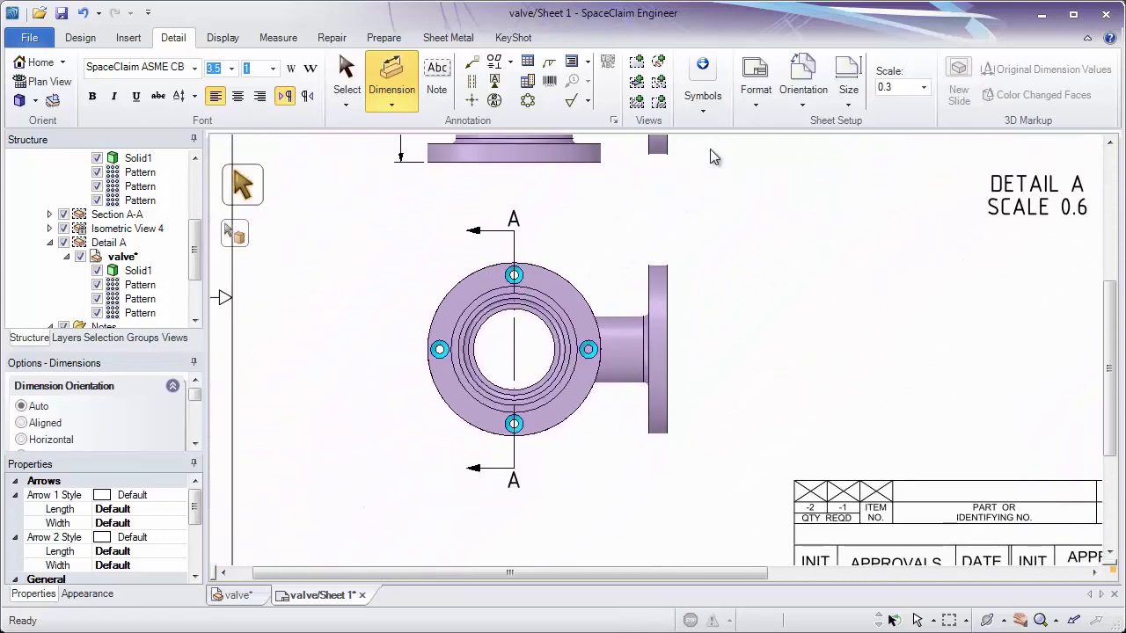
pyautogui.click(527, 103)
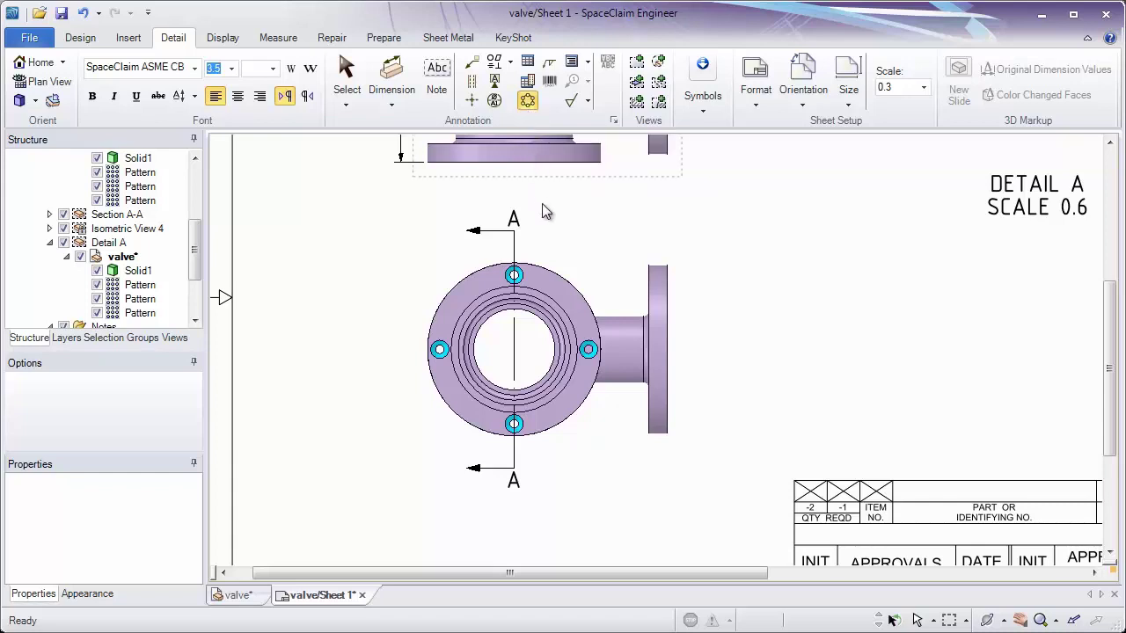
pyautogui.click(588, 350)
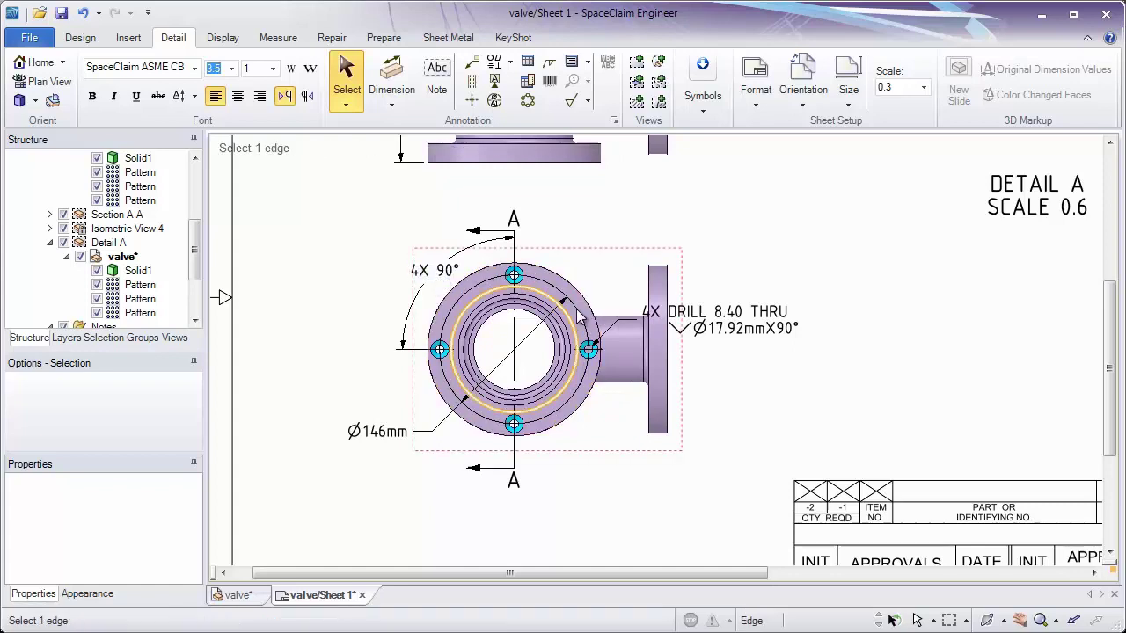
pyautogui.moveTo(705, 316); pyautogui.dragTo(745, 315)
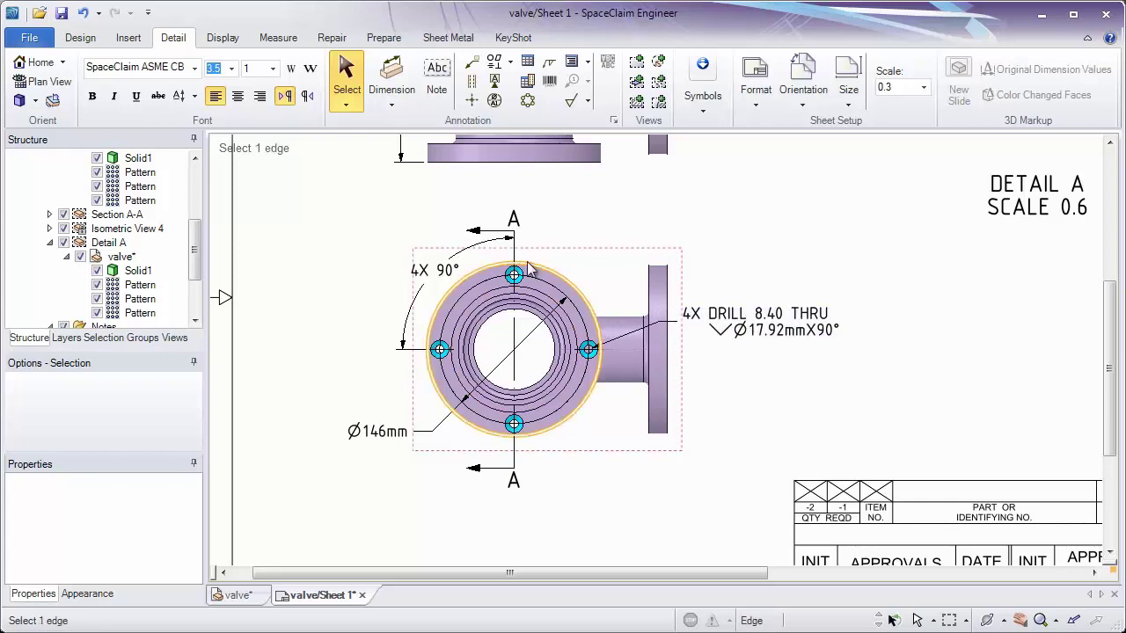
pyautogui.moveTo(360, 183)
pyautogui.mouseDown(button='middle')
pyautogui.moveTo(402, 419)
pyautogui.moveTo(439, 464)
pyautogui.mouseUp(button='middle')
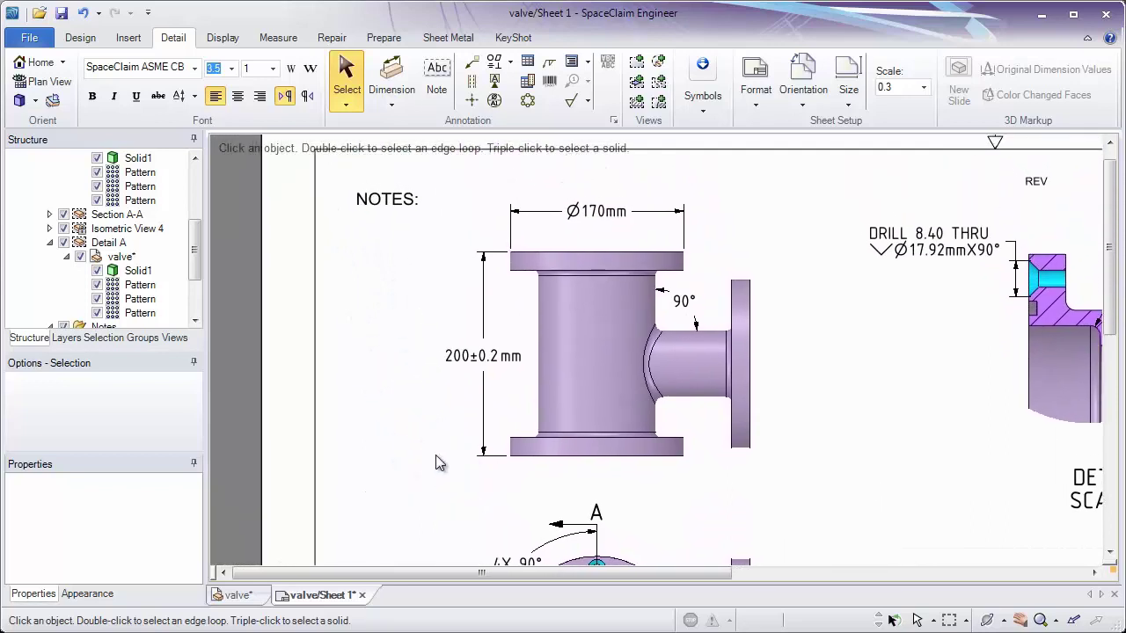
# Place a new note under the NOTES heading reading 'Material:'
pyautogui.click(436, 75)
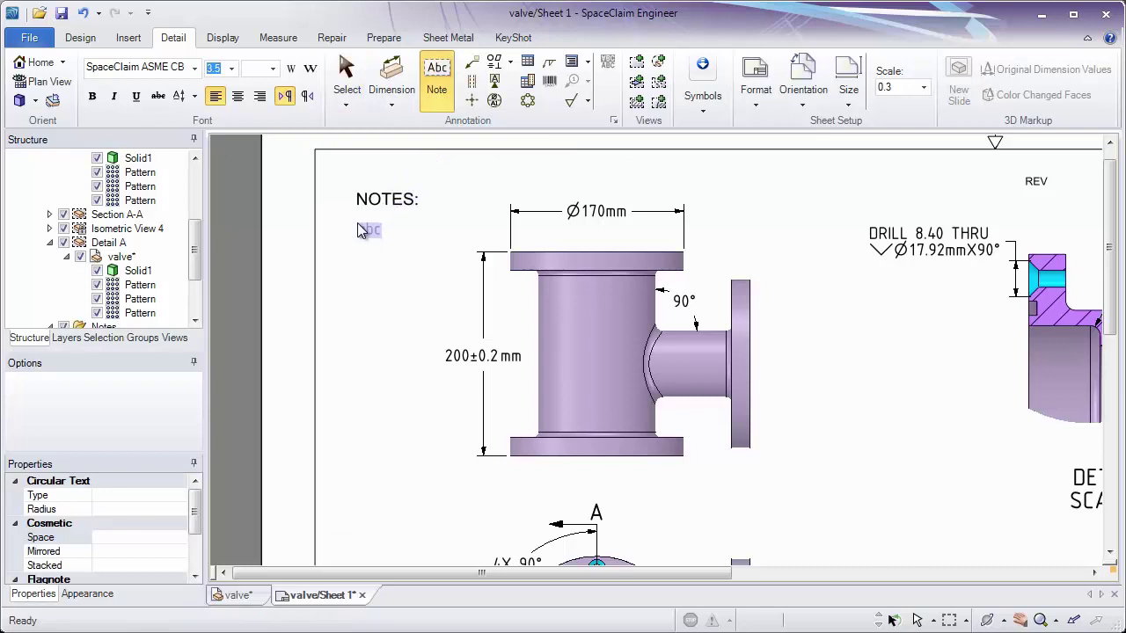
pyautogui.click(359, 230)
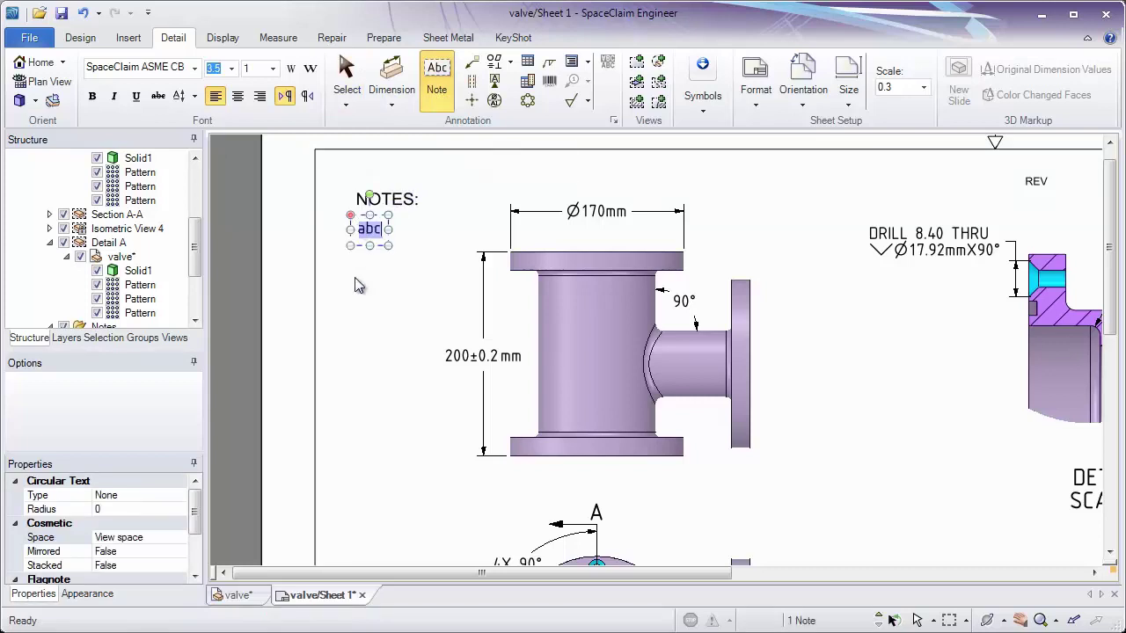
pyautogui.write('Mater')
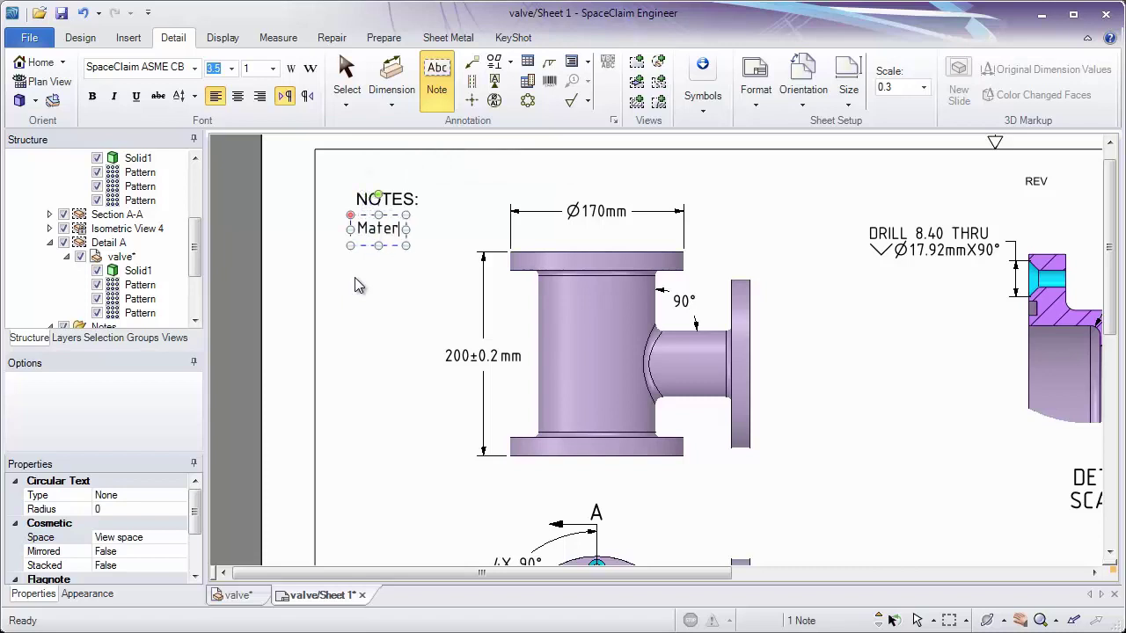
pyautogui.write('ial: ')
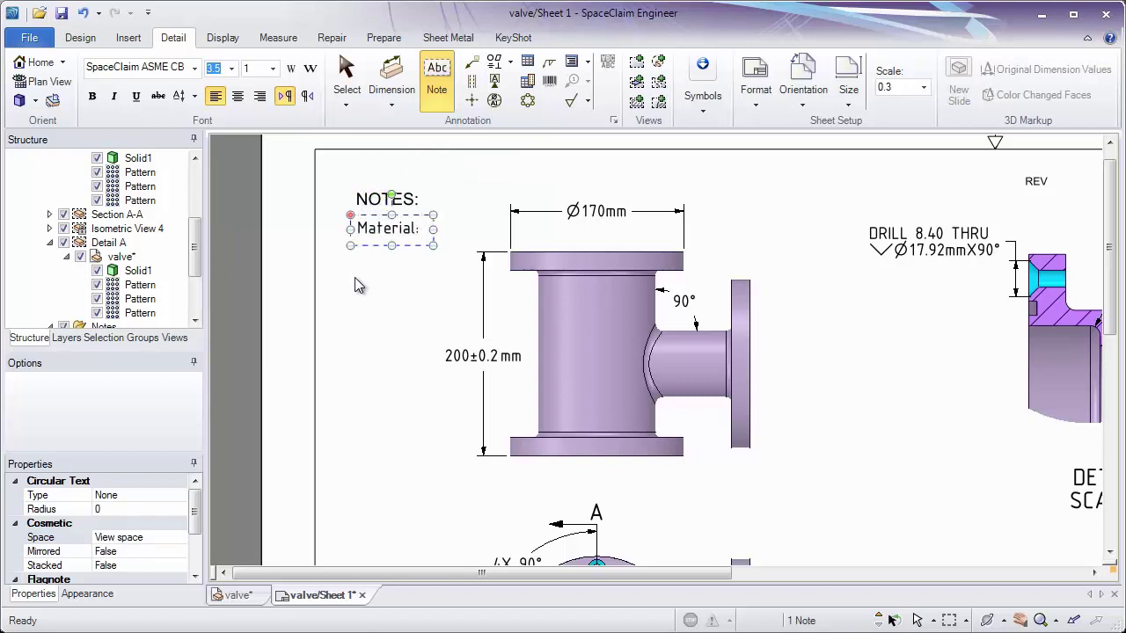
pyautogui.write('Iron')
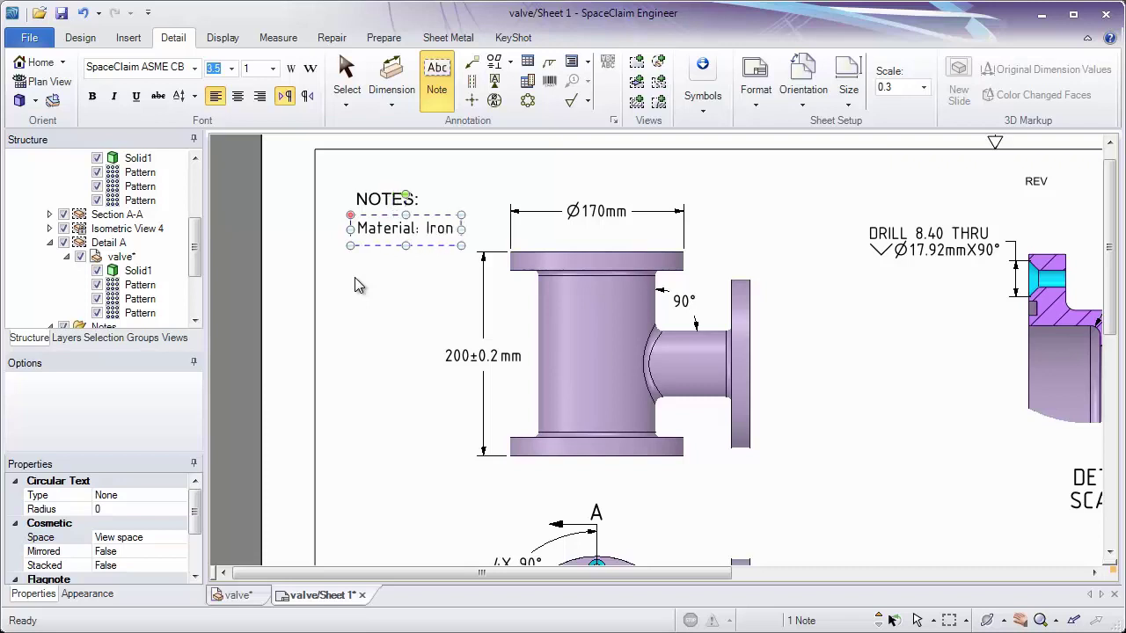
pyautogui.press('BackSpace')
pyautogui.press('BackSpace')
pyautogui.press('BackSpace')
pyautogui.press('BackSpace')
pyautogui.write('Stell')
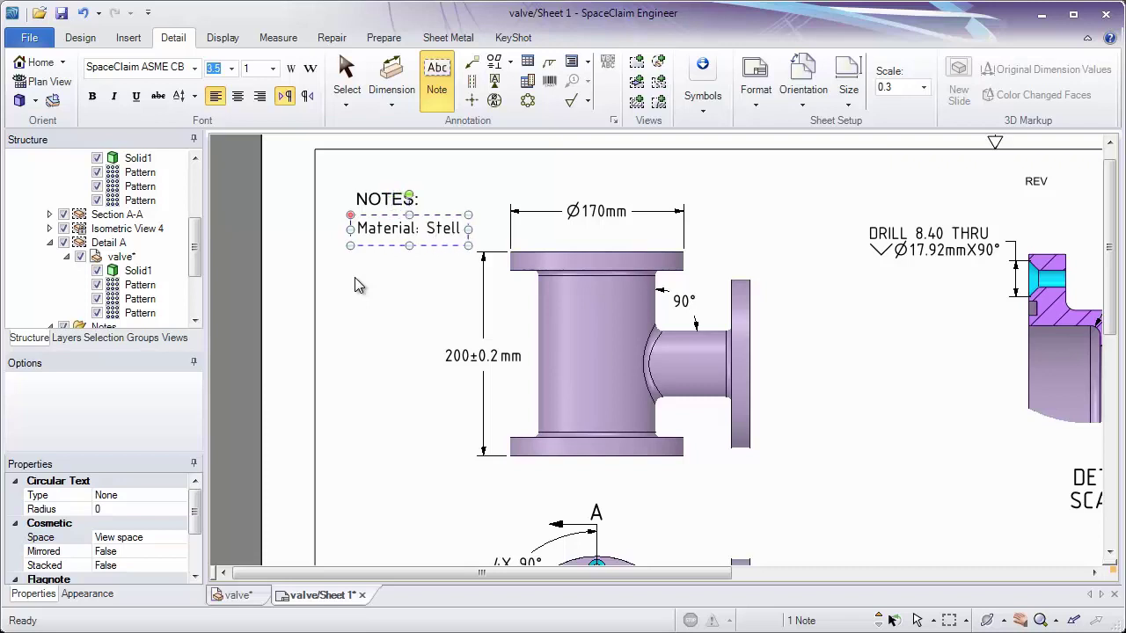
pyautogui.press('BackSpace')
pyautogui.press('BackSpace')
pyautogui.write('el')
pyautogui.press('BackSpace')
pyautogui.press('BackSpace')
pyautogui.press('BackSpace')
pyautogui.press('BackSpace')
pyautogui.press('BackSpace')
pyautogui.press('BackSpace')
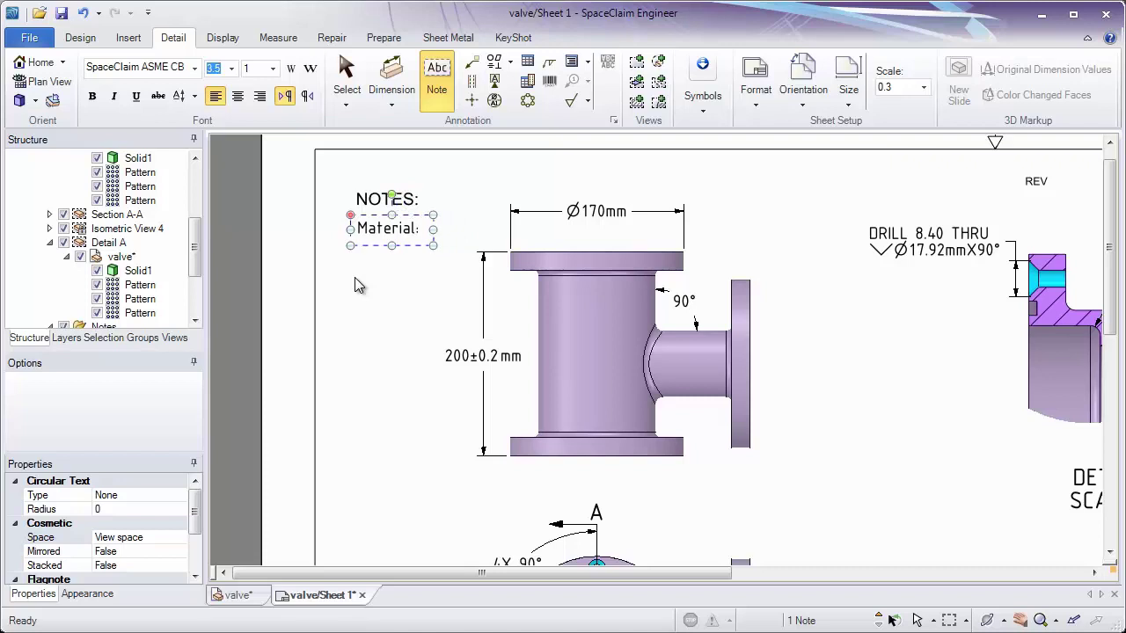
# Insert the linked Drawing Part Material field (Gray Cast Iron) and move the note beneath NOTES
pyautogui.rightClick(427, 233)
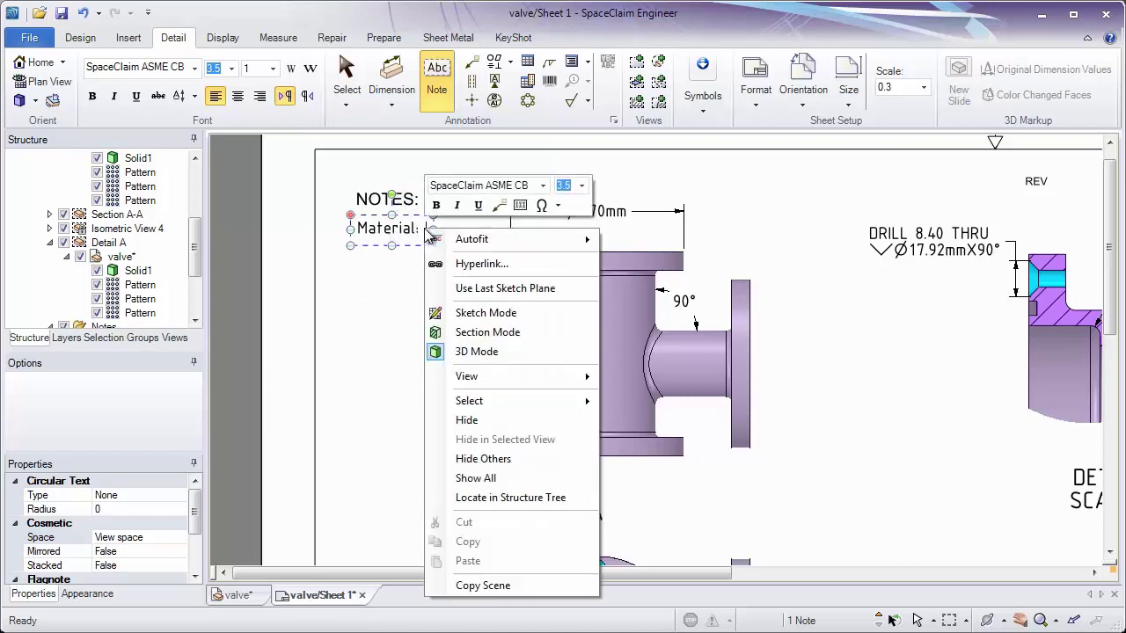
pyautogui.click(520, 205)
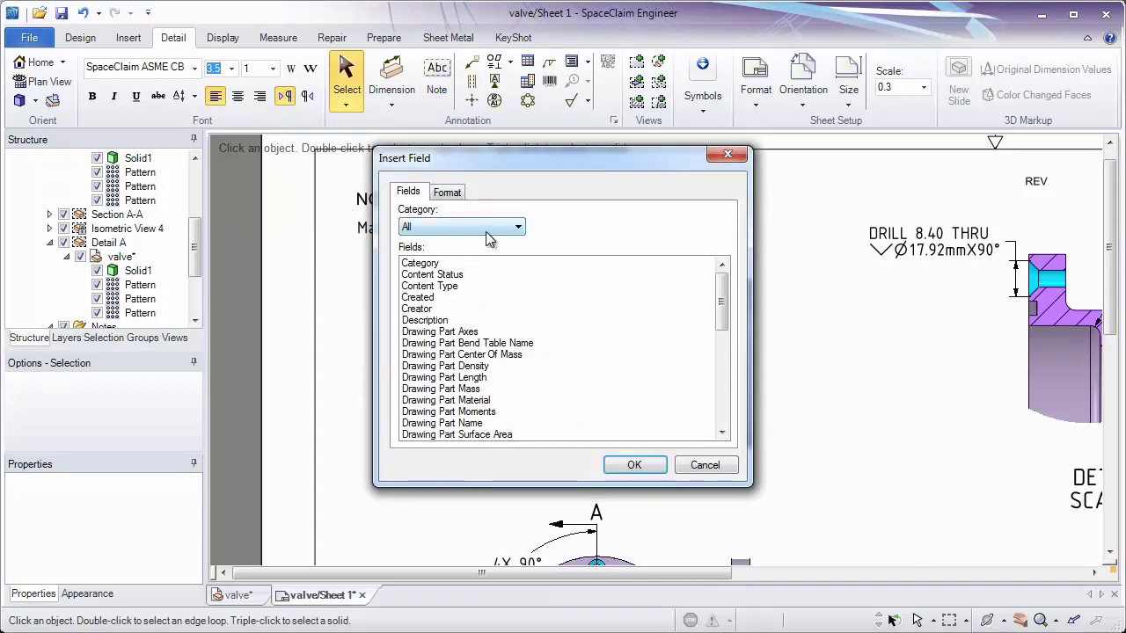
pyautogui.click(489, 230)
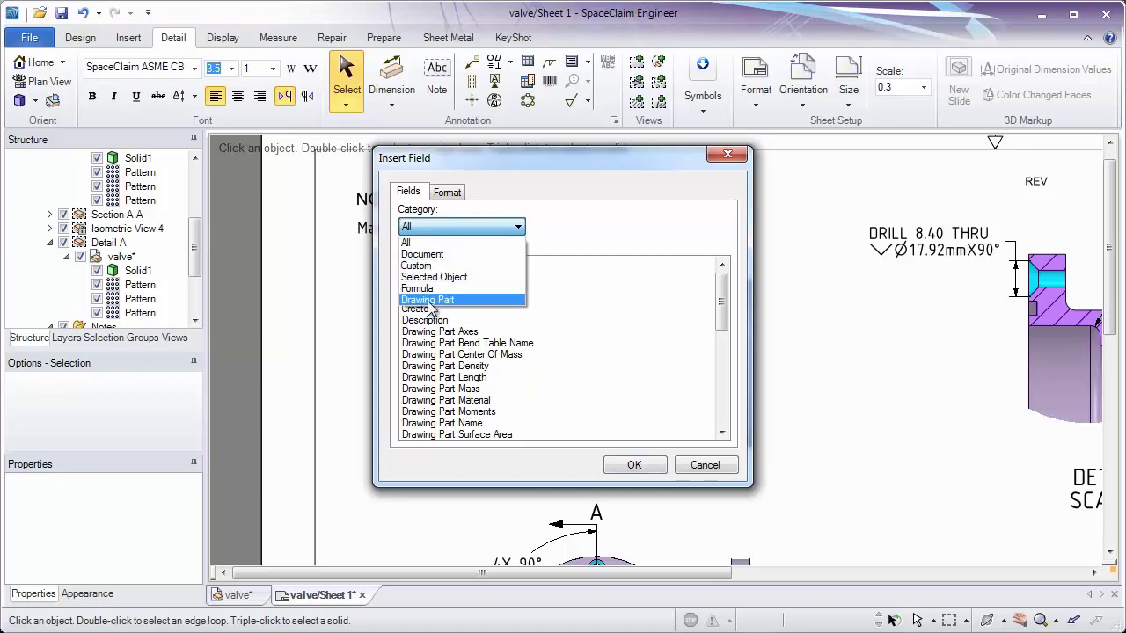
pyautogui.click(456, 301)
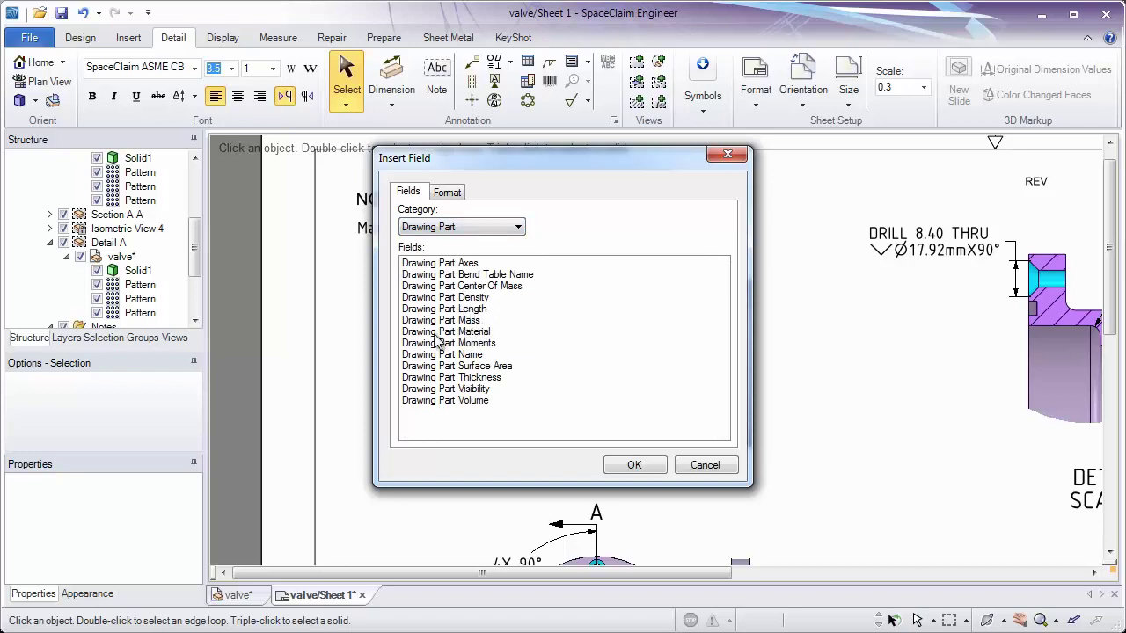
pyautogui.click(464, 332)
pyautogui.doubleClick(464, 332)
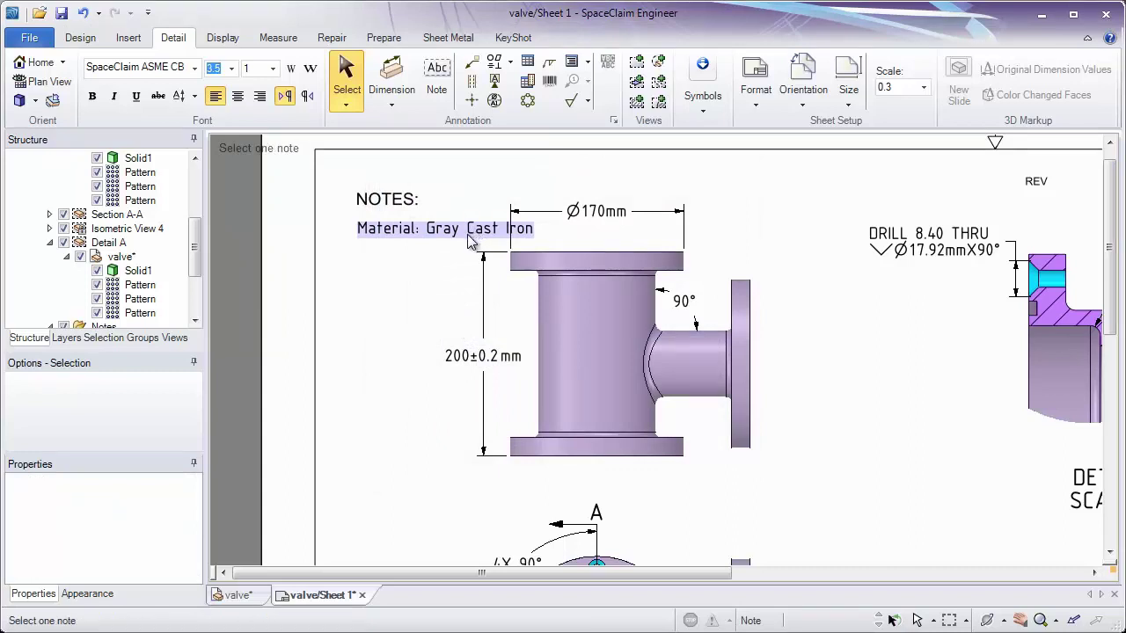
pyautogui.moveTo(471, 243); pyautogui.dragTo(436, 241)
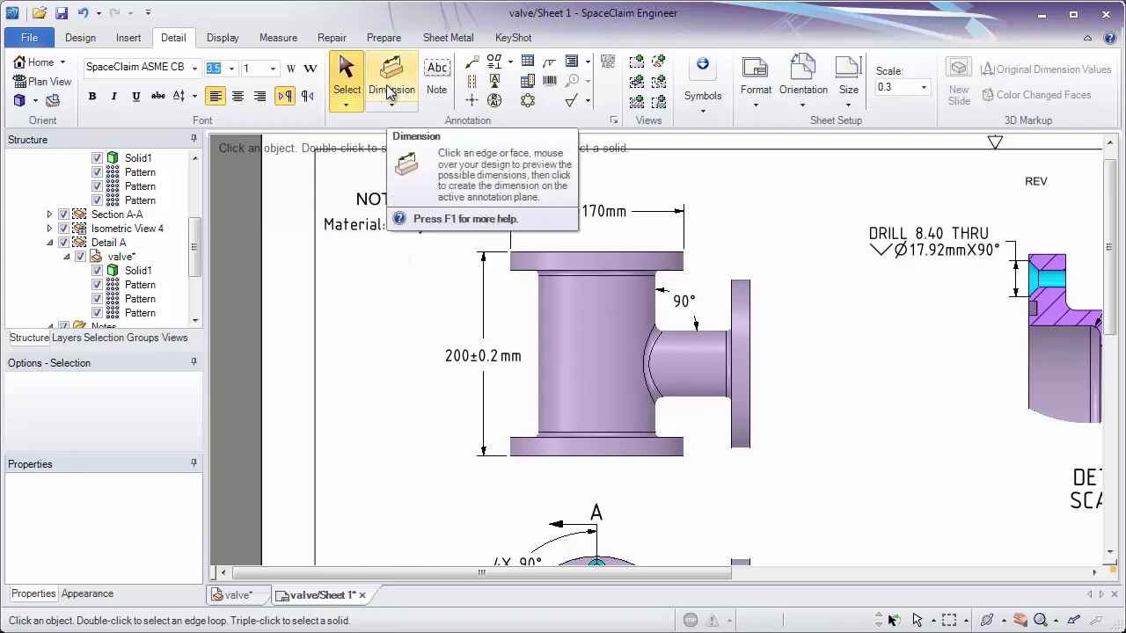
# Add a 'Mass:' note below the material line with the linked Drawing Part Mass field, 9994.665
pyautogui.click(436, 79)
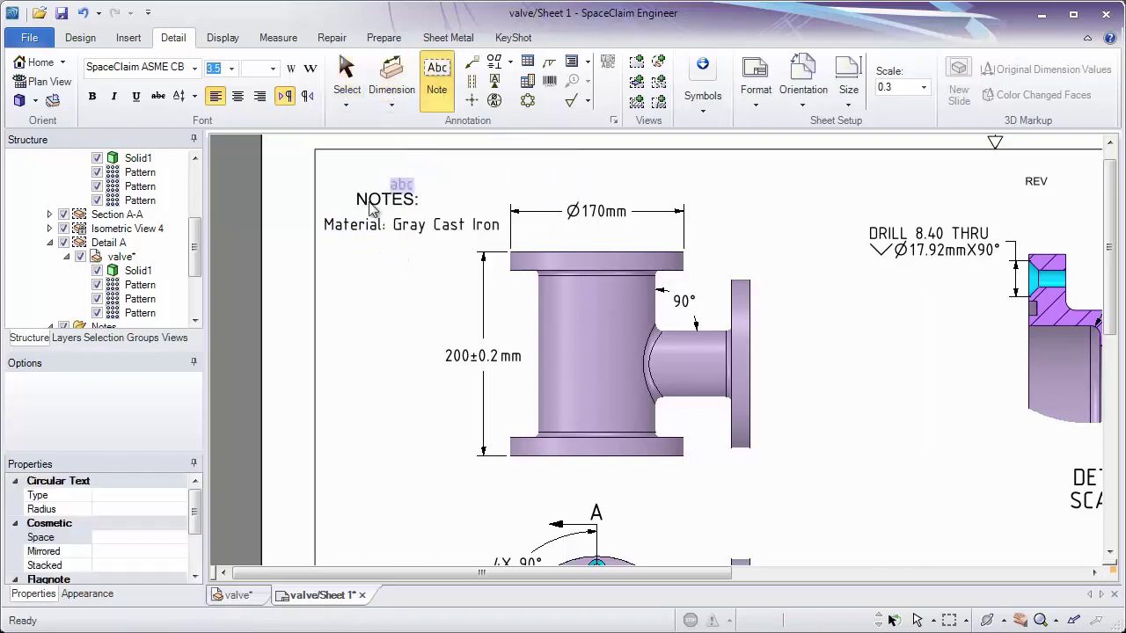
pyautogui.click(332, 258)
pyautogui.write('Mass:')
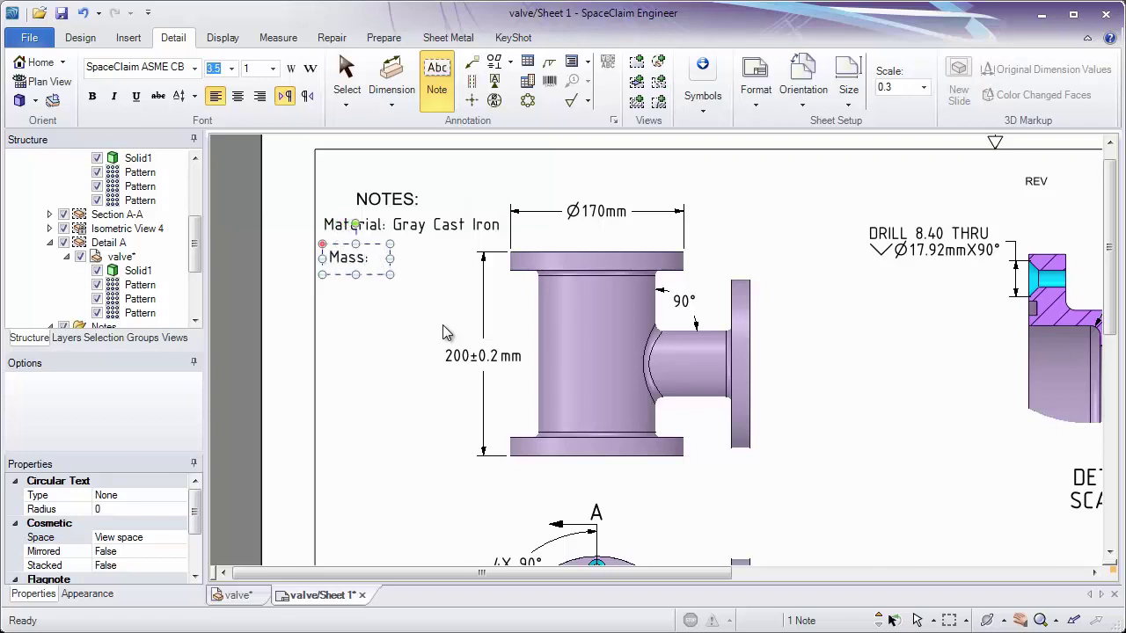
pyautogui.rightClick(386, 263)
pyautogui.moveTo(393, 270)
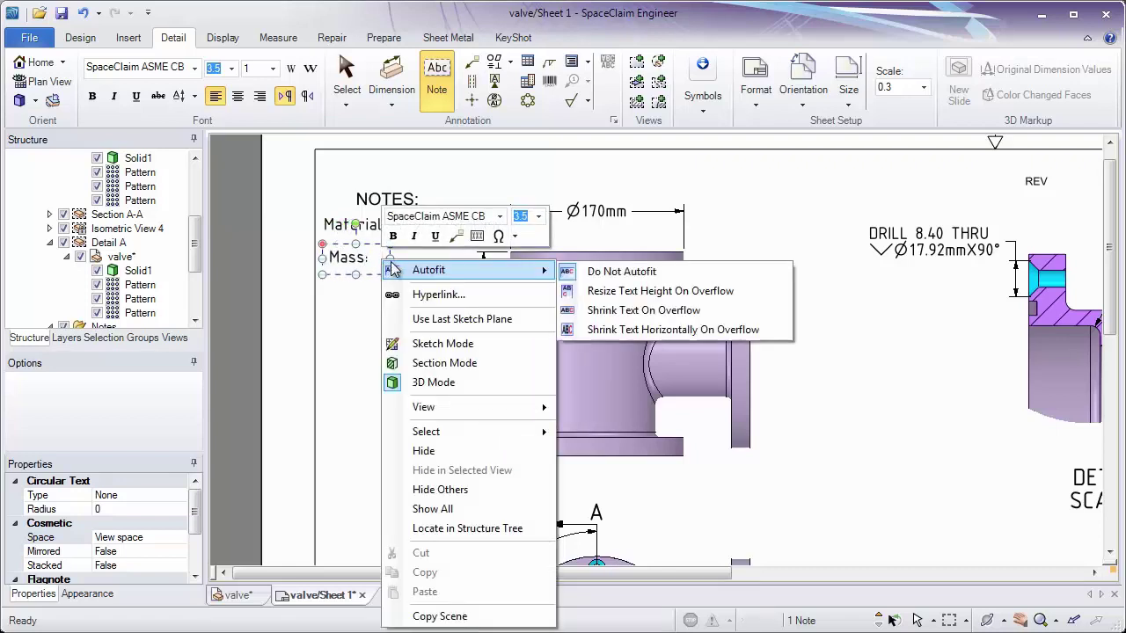
pyautogui.click(479, 239)
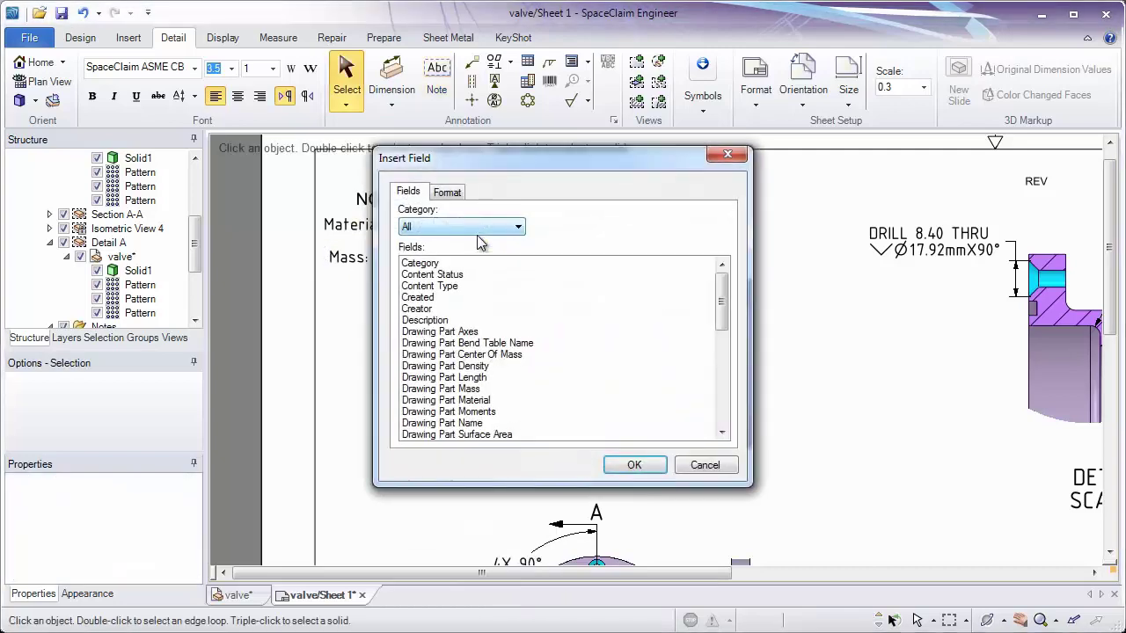
pyautogui.click(469, 230)
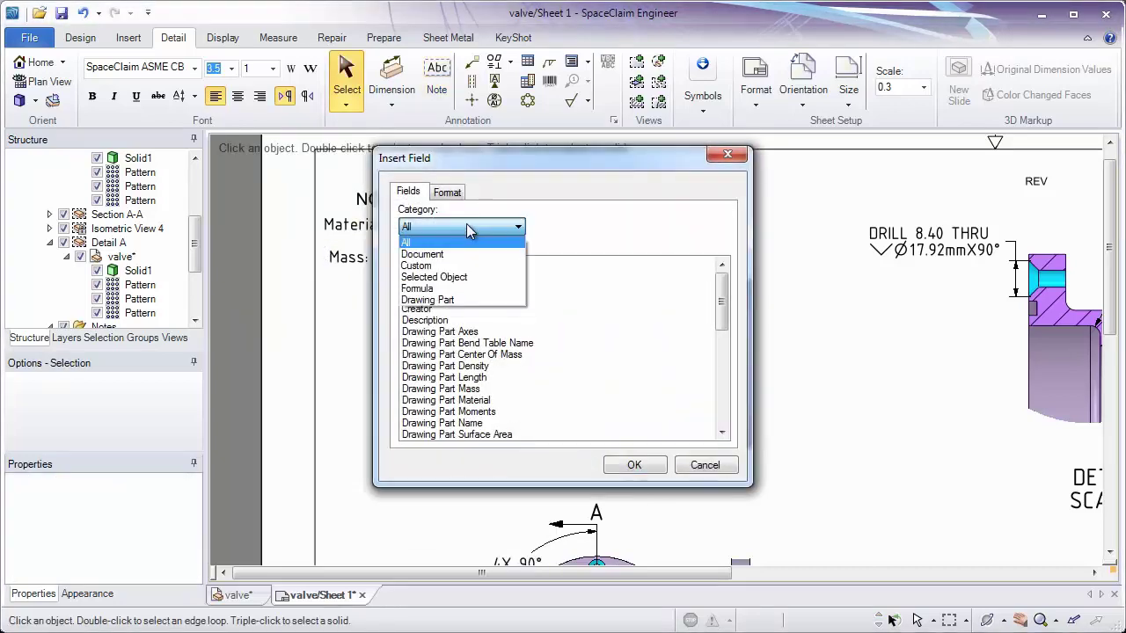
pyautogui.click(454, 300)
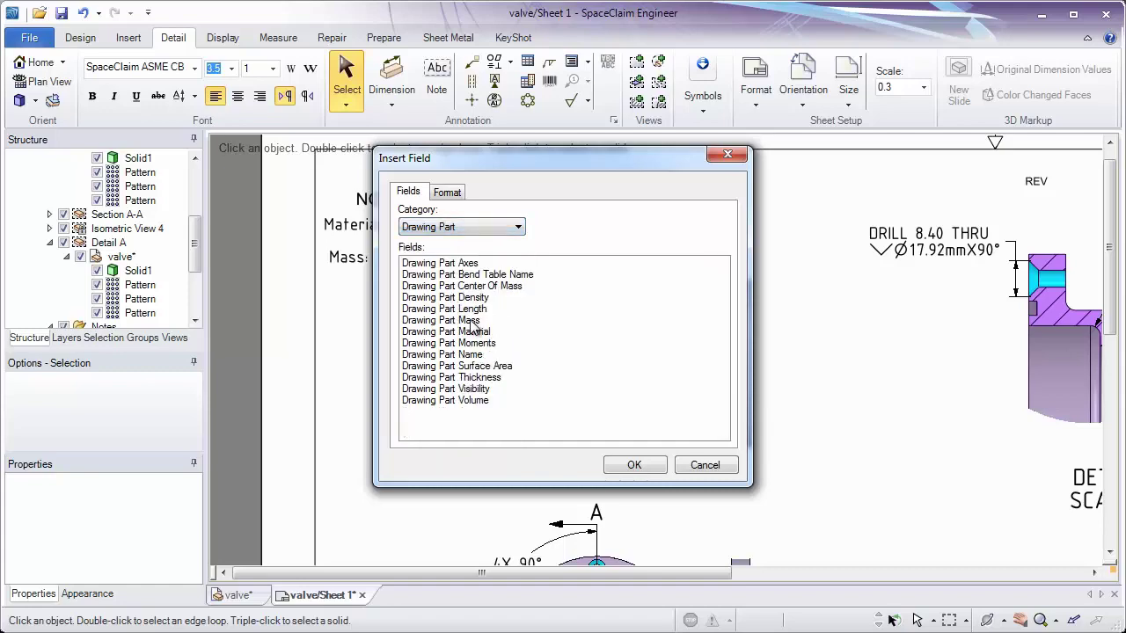
pyautogui.doubleClick(475, 320)
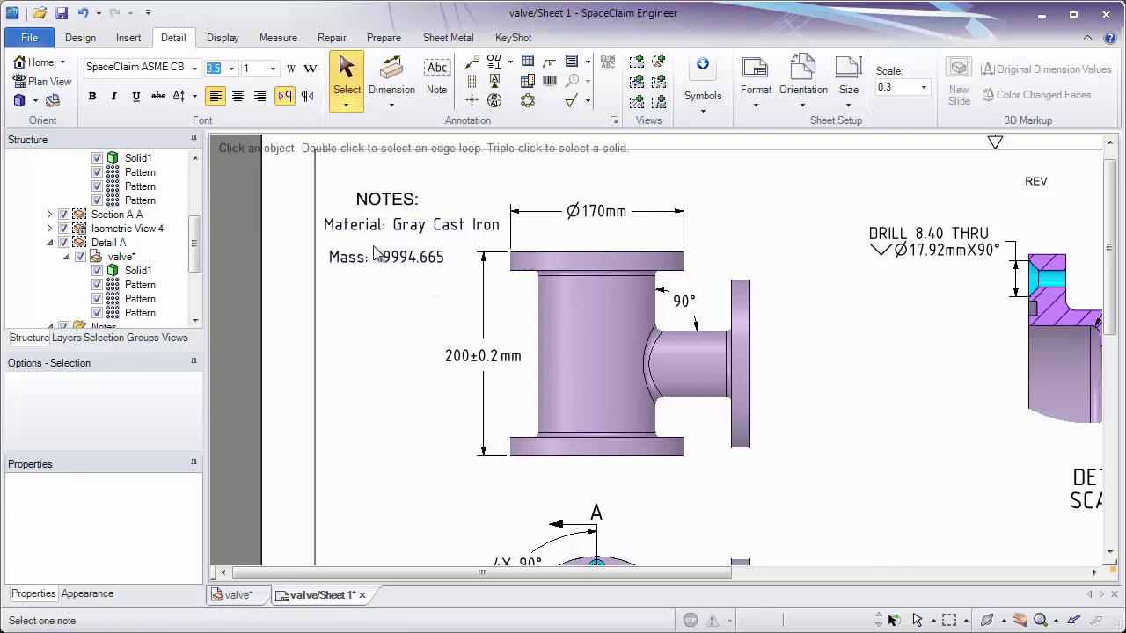
# Assign Aluminum 1060-H12 from the materials library to the valve, updating the mass note to 3781.198
pyautogui.click(132, 258)
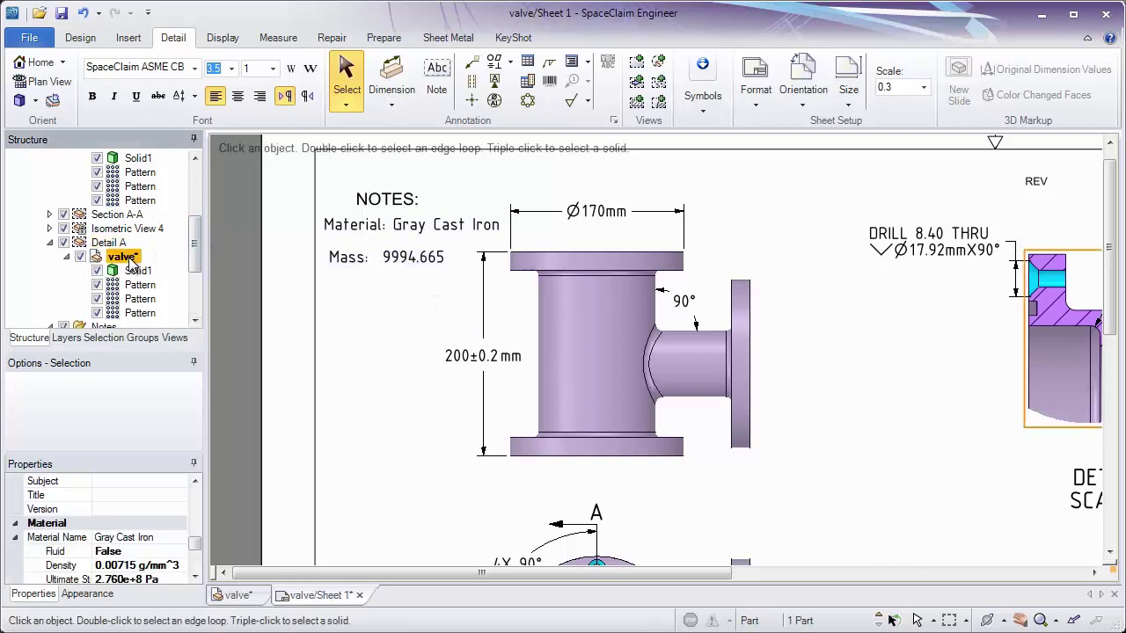
pyautogui.click(171, 538)
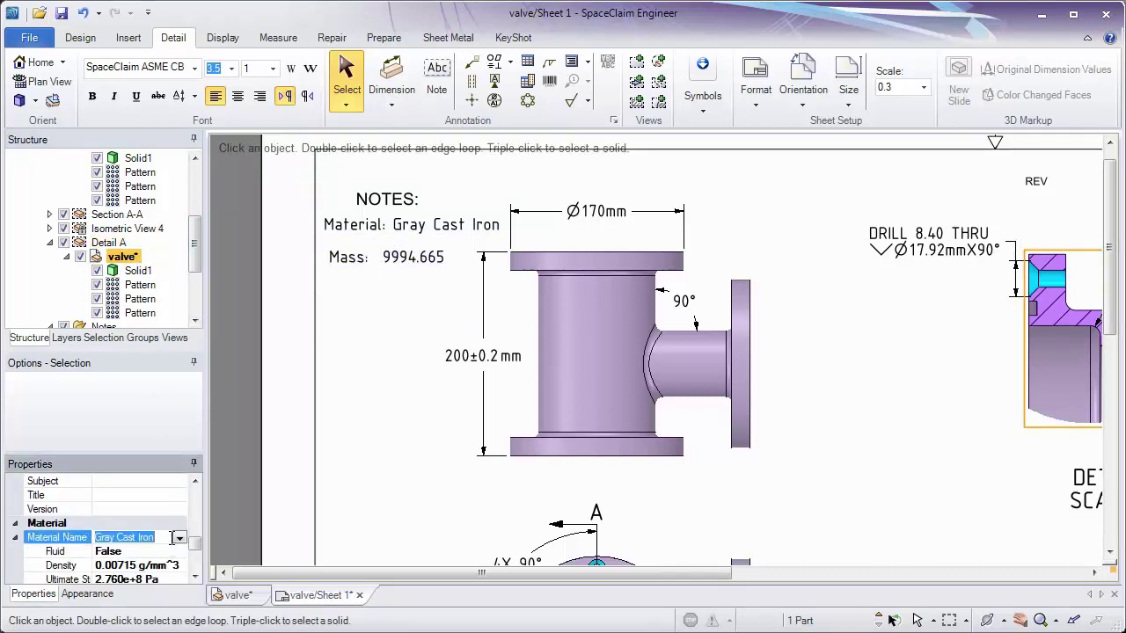
pyautogui.click(180, 539)
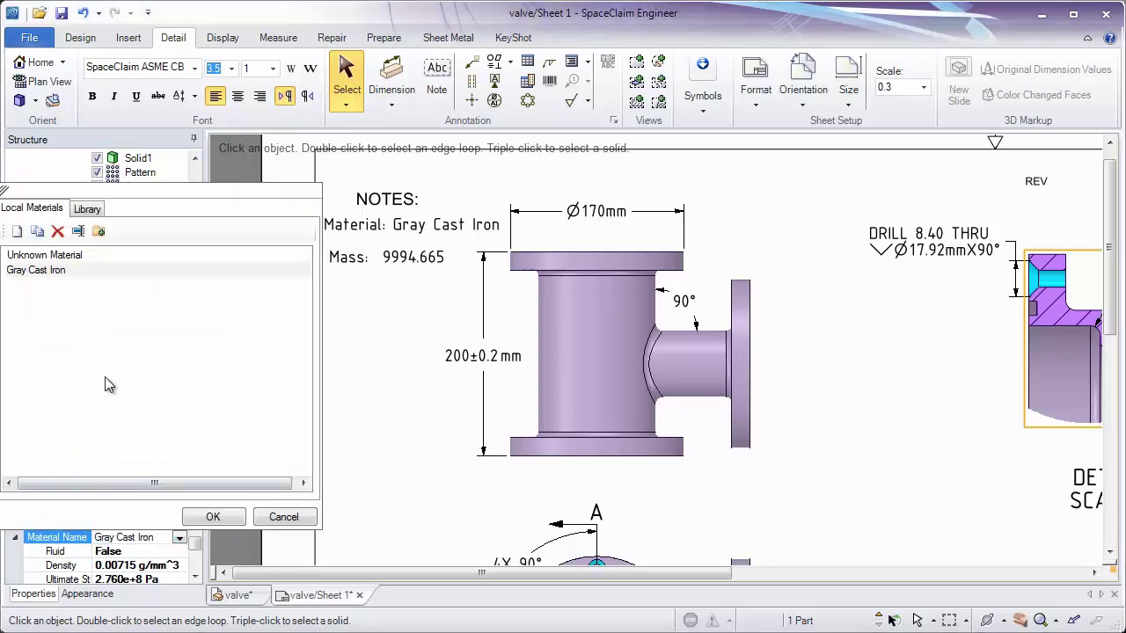
pyautogui.click(82, 211)
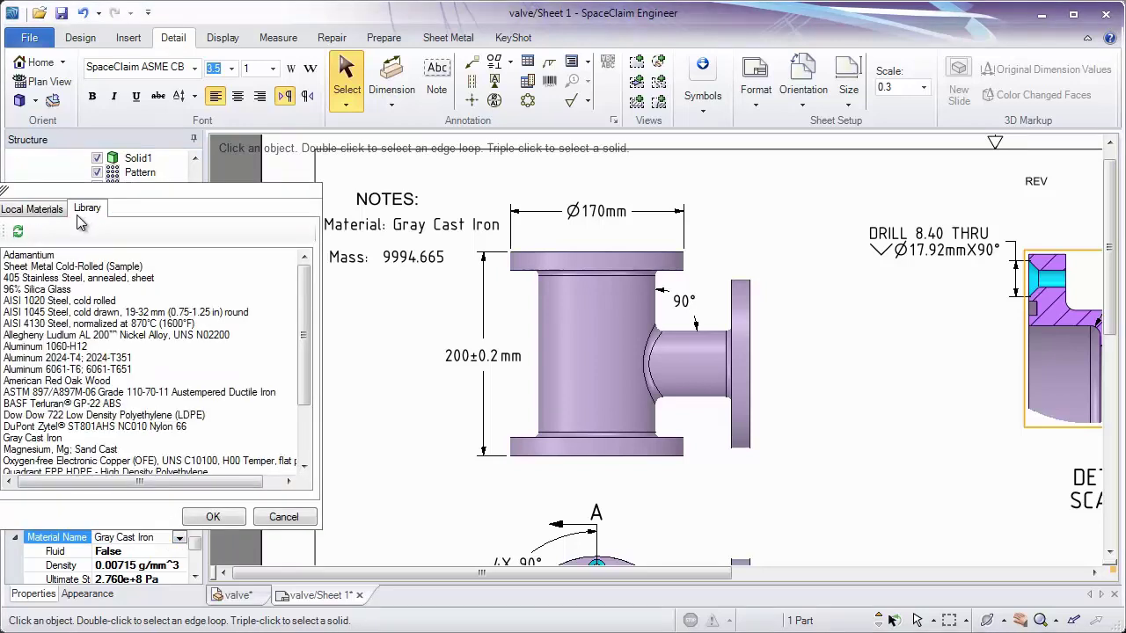
pyautogui.doubleClick(61, 346)
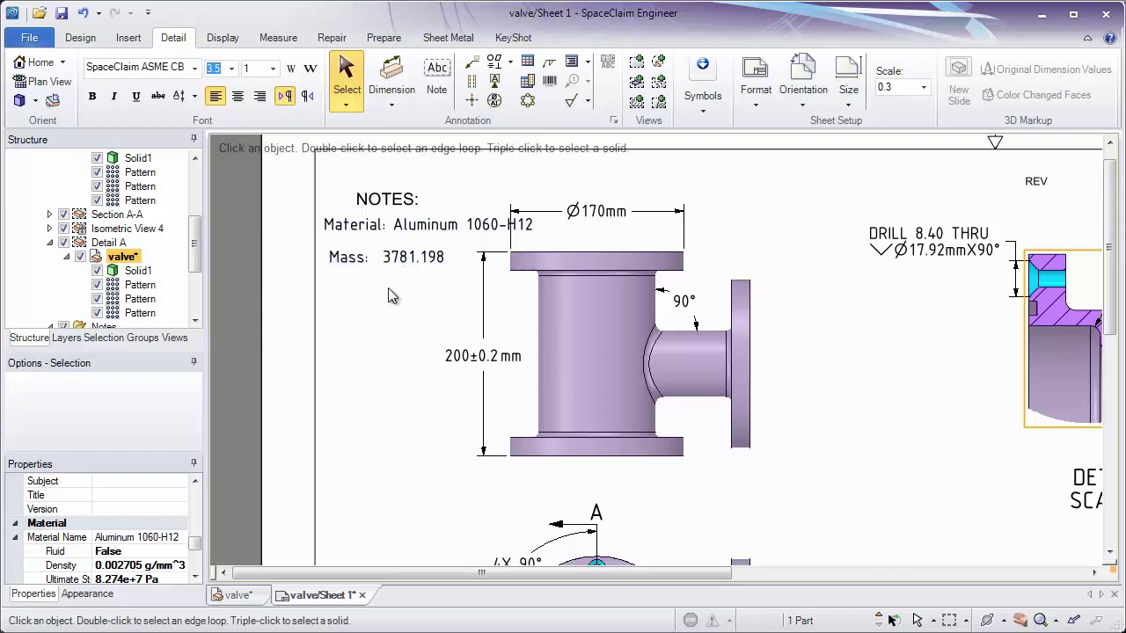
# Select the Material and Mass notes and align their left edges
pyautogui.moveTo(344, 259); pyautogui.dragTo(358, 278)
pyautogui.moveTo(353, 230); pyautogui.dragTo(345, 236)
pyautogui.moveTo(372, 308); pyautogui.dragTo(321, 217)
pyautogui.rightClick(343, 355)
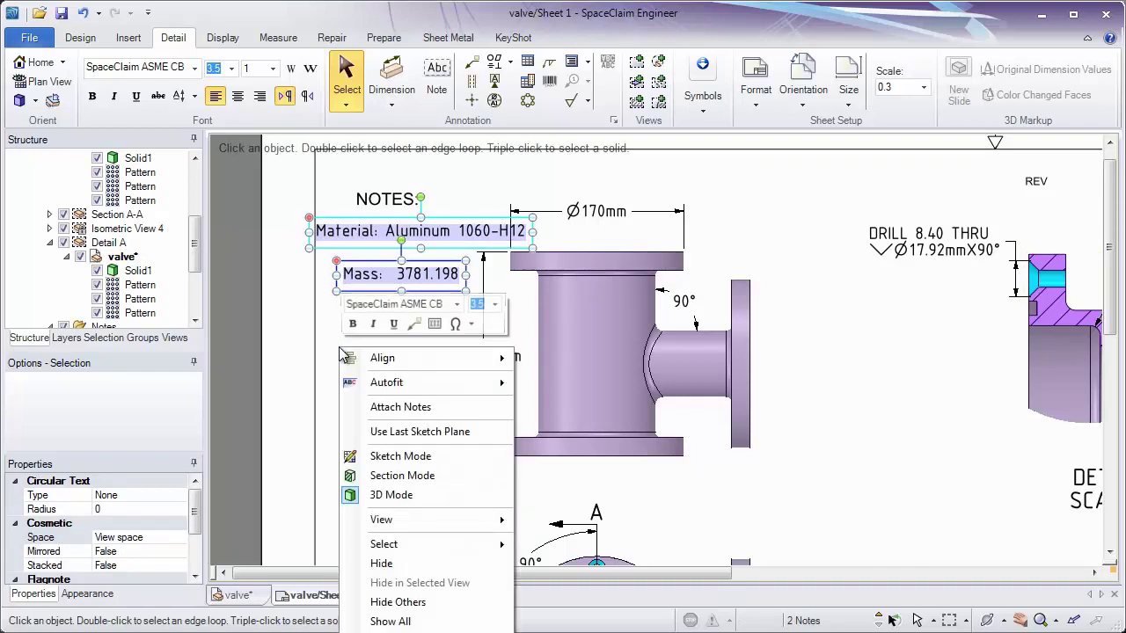
pyautogui.moveTo(392, 360)
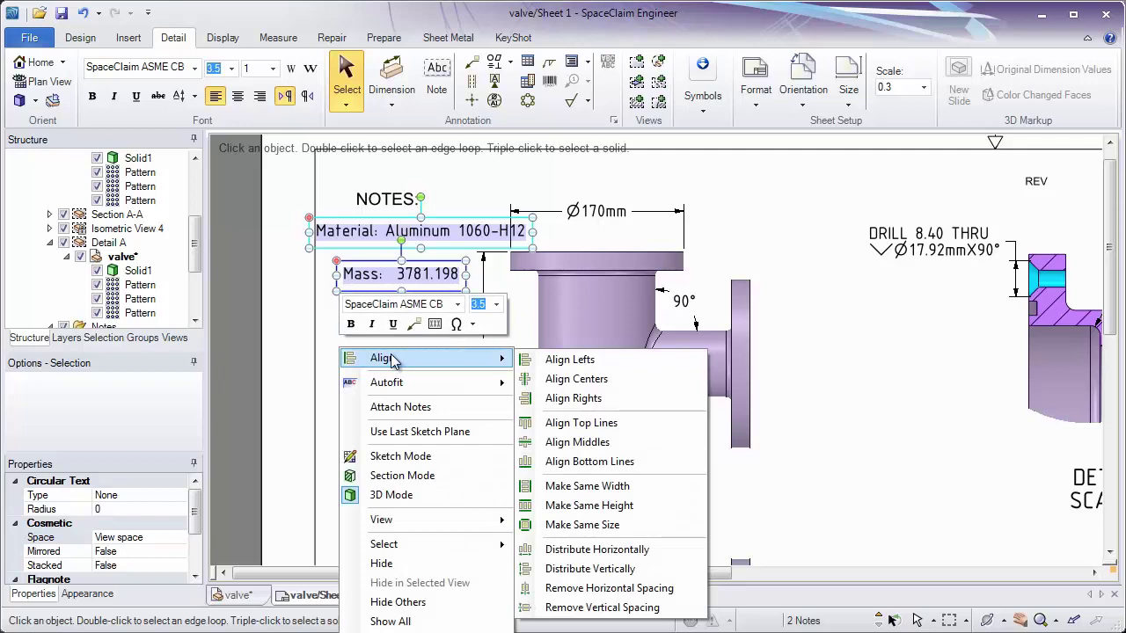
pyautogui.click(572, 361)
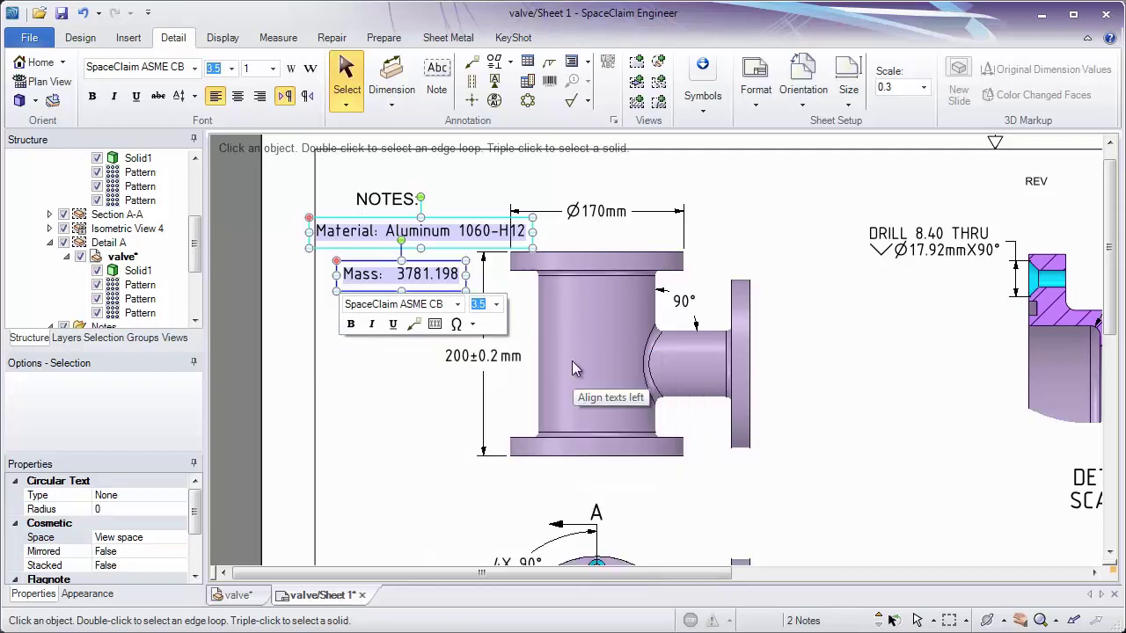
# Remove the vertical spacing between the two notes and fit the whole sheet in view
pyautogui.rightClick(383, 332)
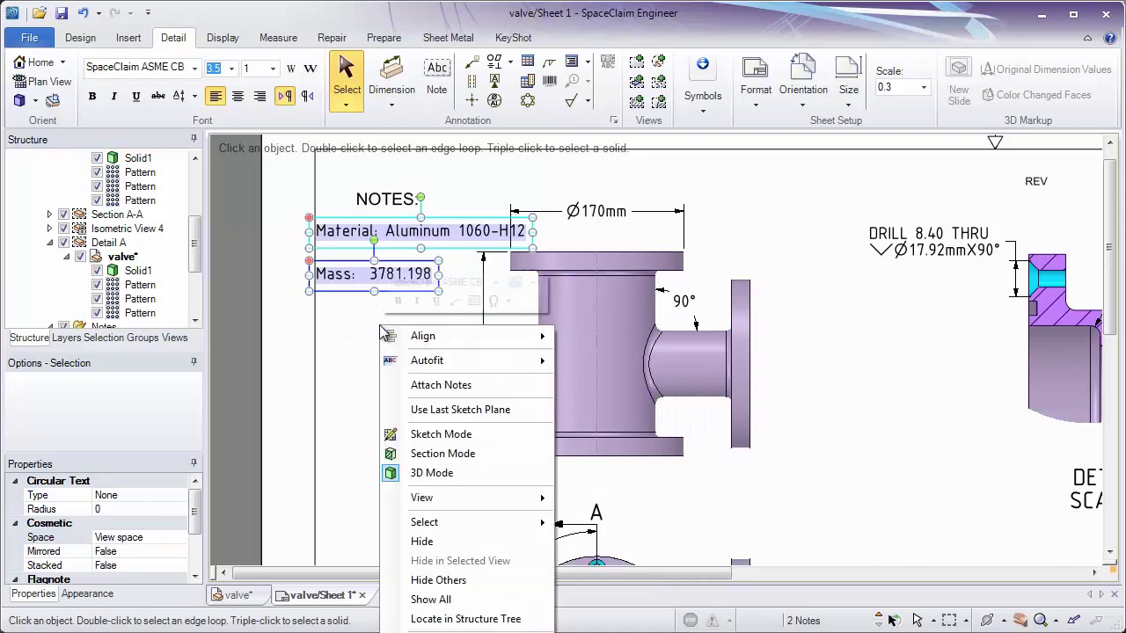
pyautogui.moveTo(431, 335)
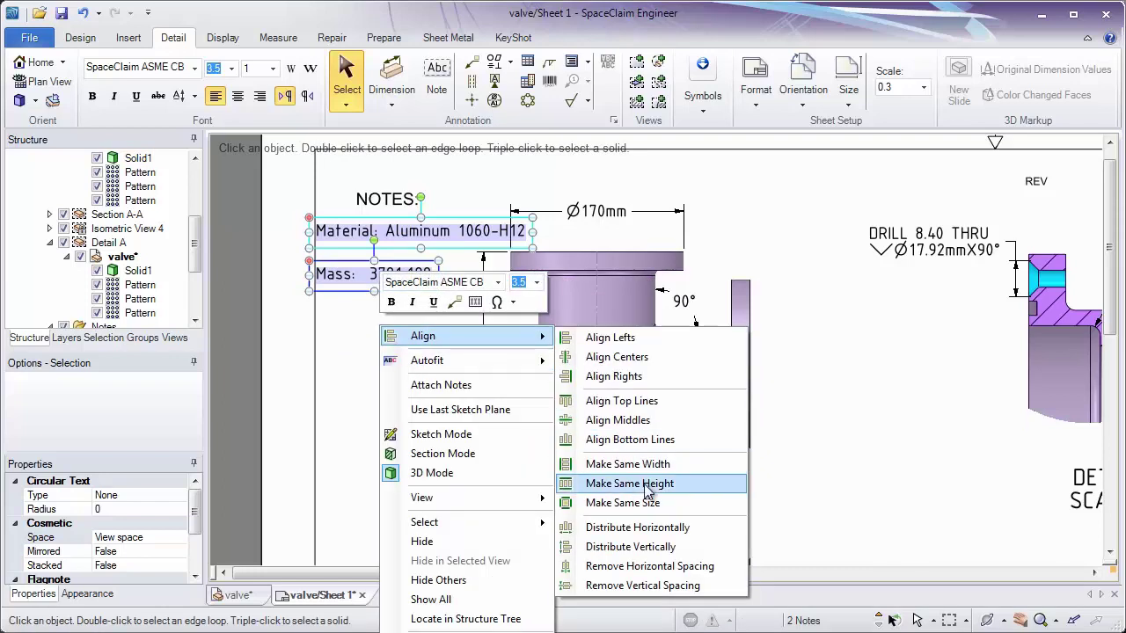
pyautogui.click(653, 586)
pyautogui.click(380, 403)
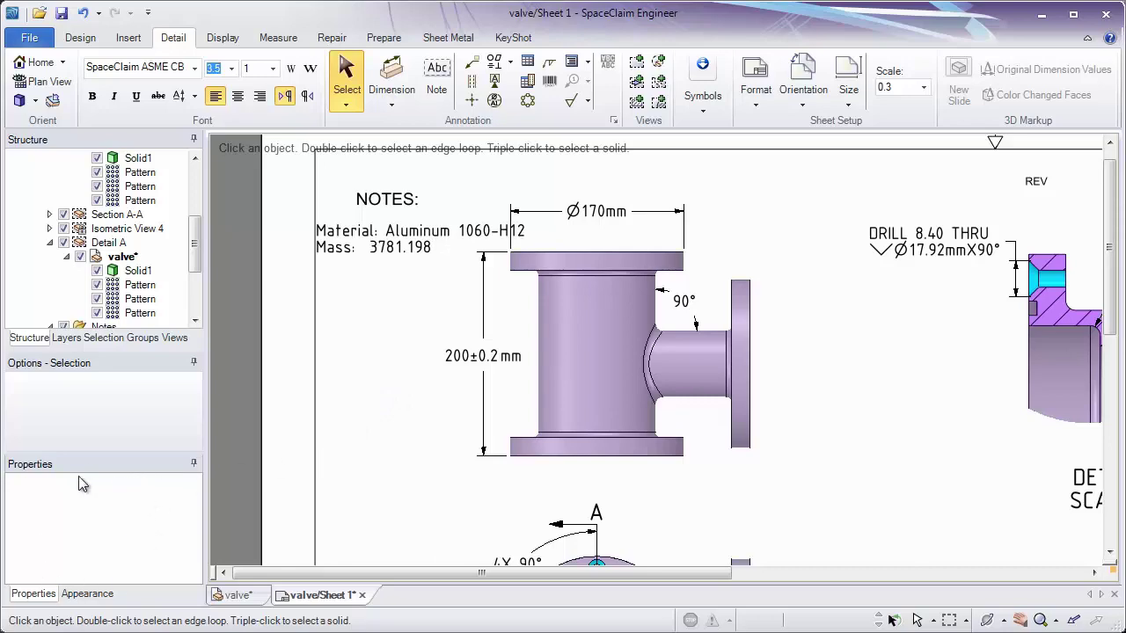
pyautogui.press('z')
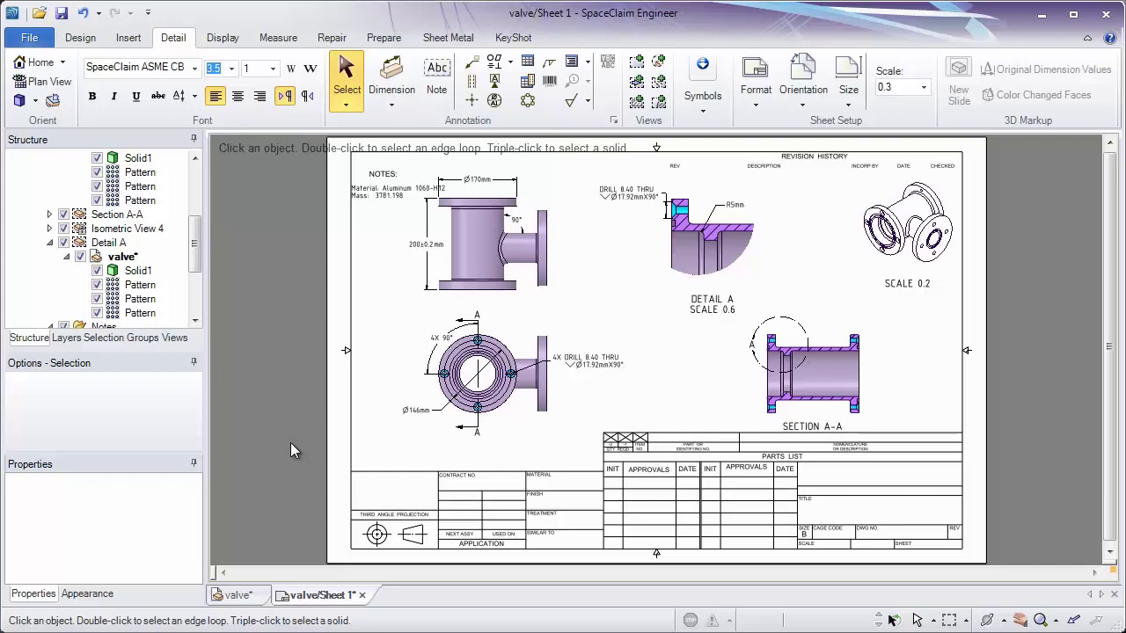
# Start a Save As of the valve drawing with PDF2D files (*.pdf) as the file type
pyautogui.click(24, 40)
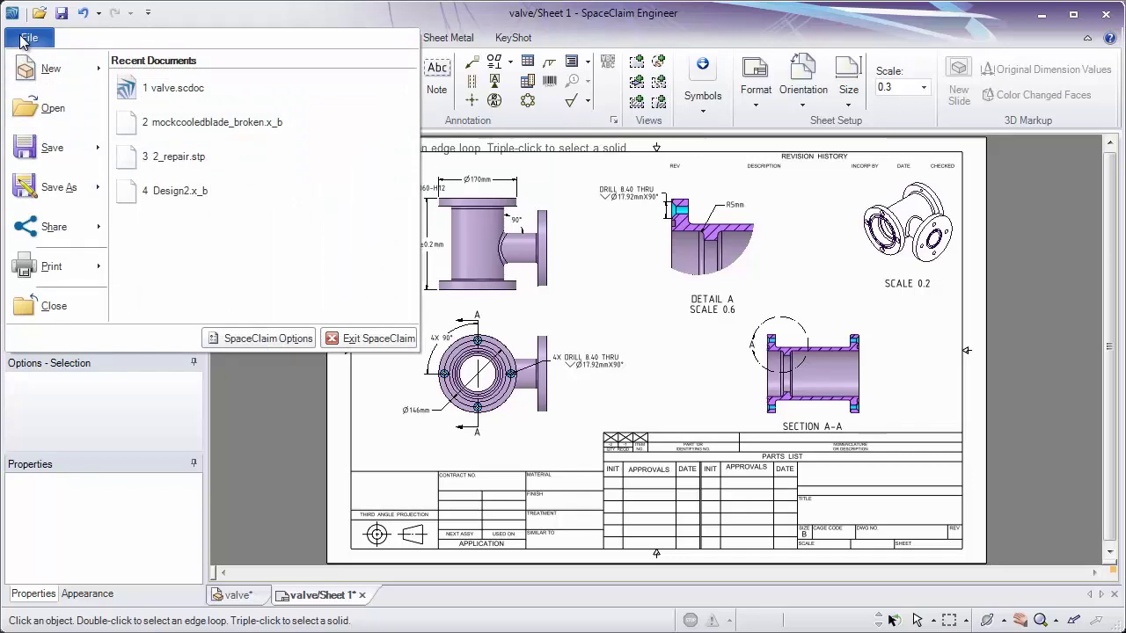
pyautogui.click(75, 196)
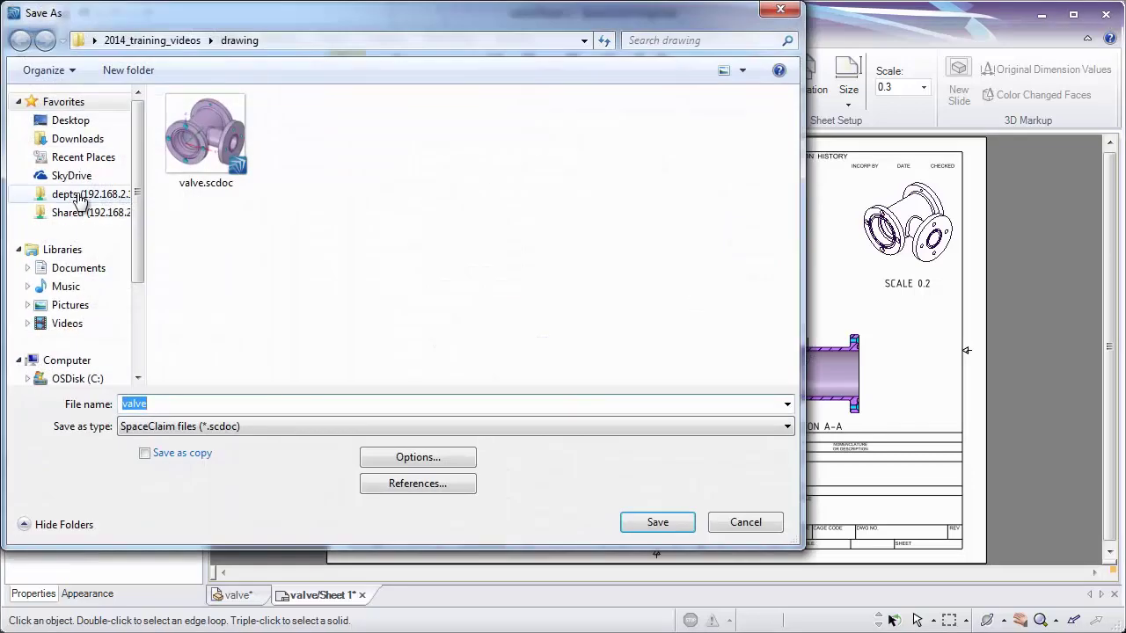
pyautogui.click(263, 425)
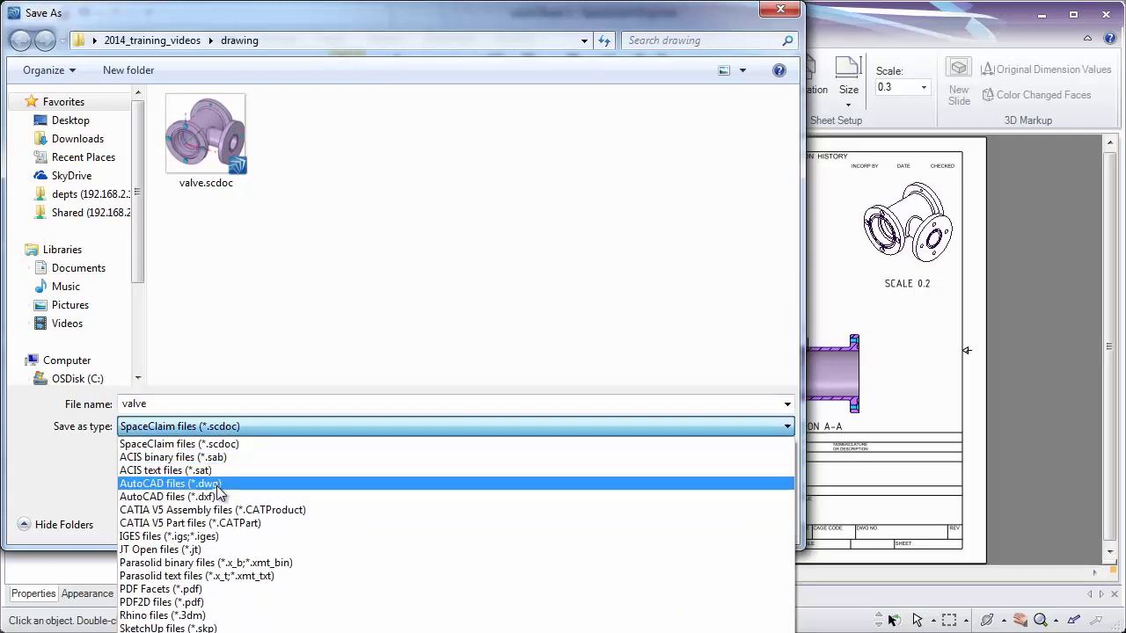
pyautogui.click(189, 603)
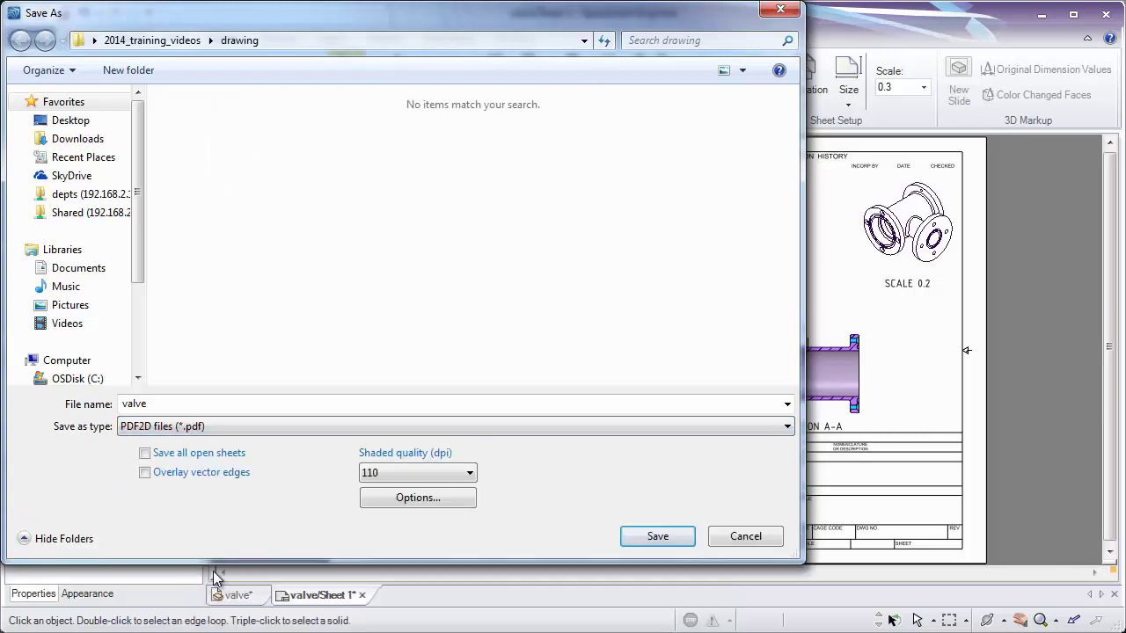